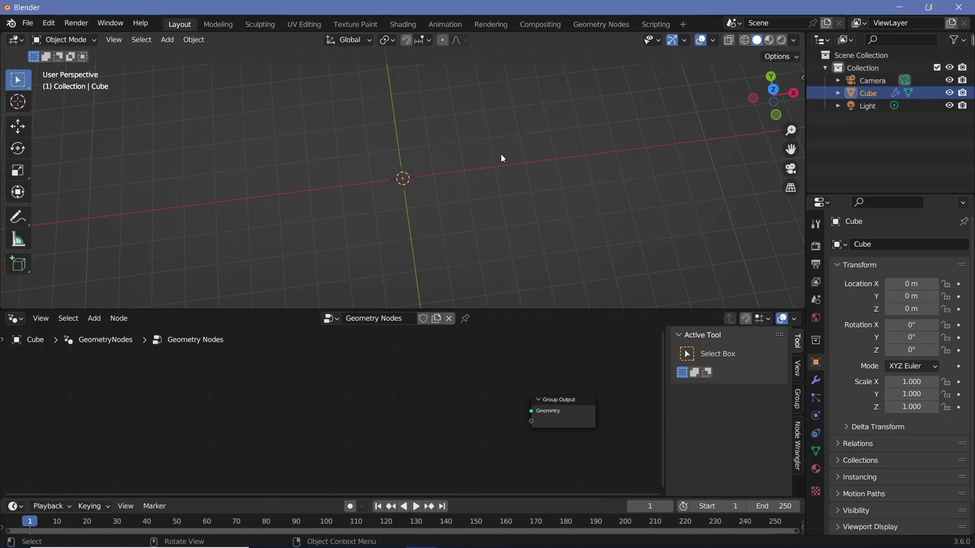
# Add a Points node to the node tree, connect its geometry to the Group Output, and move it well away from the output
pyautogui.scroll(3, 468, 392)
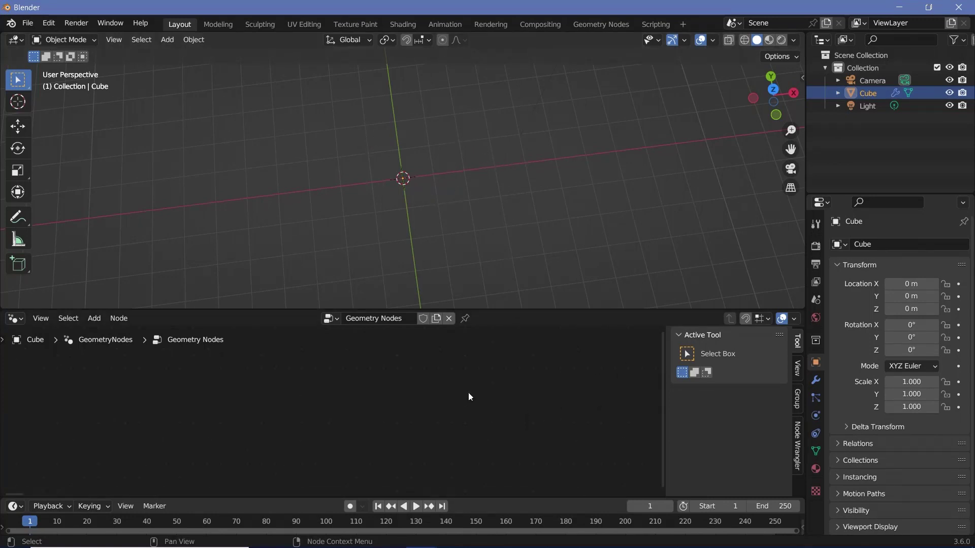
pyautogui.moveTo(468, 392); pyautogui.dragTo(339, 413, button='middle')
pyautogui.hotkey('shift', 'a')
pyautogui.write('poin')
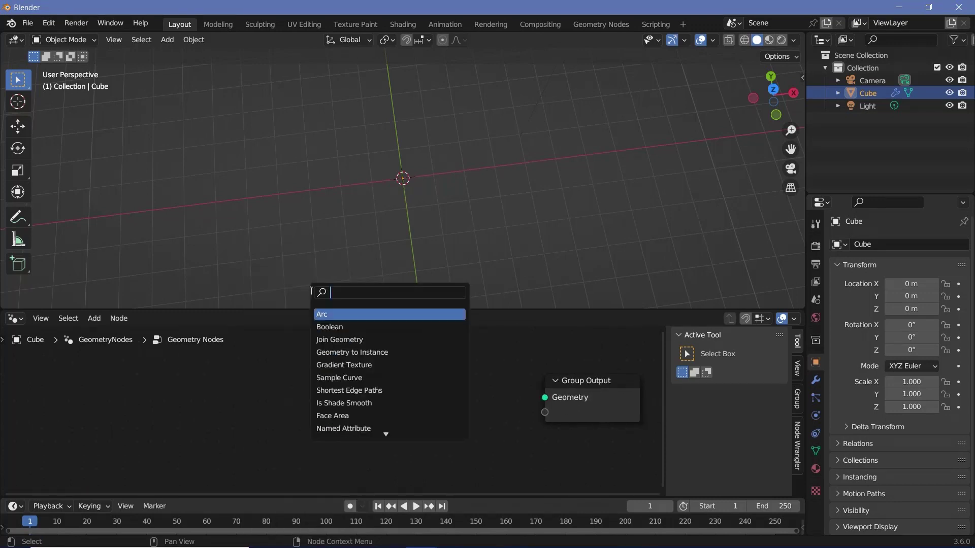
pyautogui.press('Return')
pyautogui.moveTo(358, 389); pyautogui.dragTo(545, 398)
pyautogui.moveTo(315, 376); pyautogui.dragTo(2, 381)
pyautogui.scroll(-6, 327, 407)
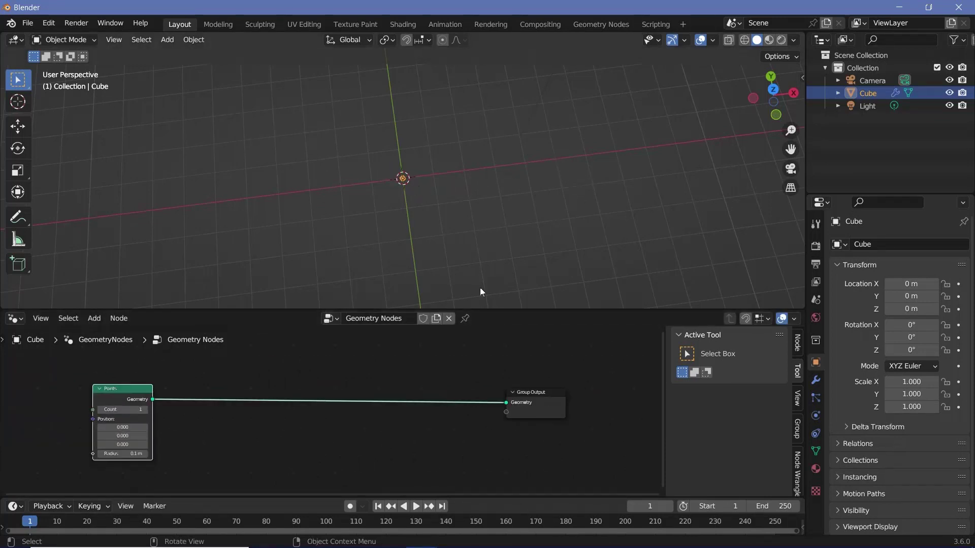
# Add a simulation zone and wire it between the Points node and the Group Output
pyautogui.hotkey('shift', 'a')
pyautogui.click(315, 287)
pyautogui.write('s')
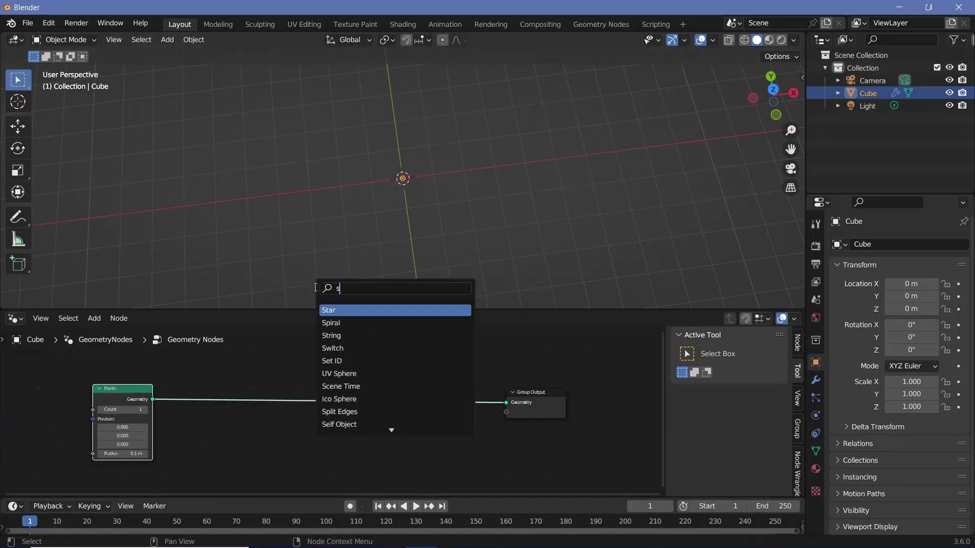
pyautogui.write('im')
pyautogui.press('Return')
pyautogui.click(314, 379)
pyautogui.keyDown('alt'); pyautogui.moveTo(142, 410); pyautogui.dragTo(271, 410, button='right'); pyautogui.keyUp('alt')
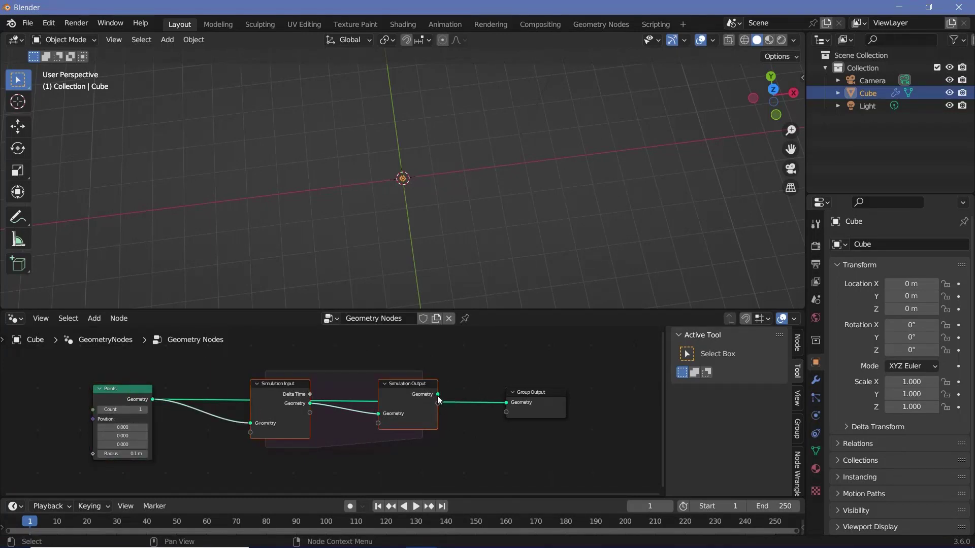
pyautogui.moveTo(437, 395); pyautogui.dragTo(506, 403)
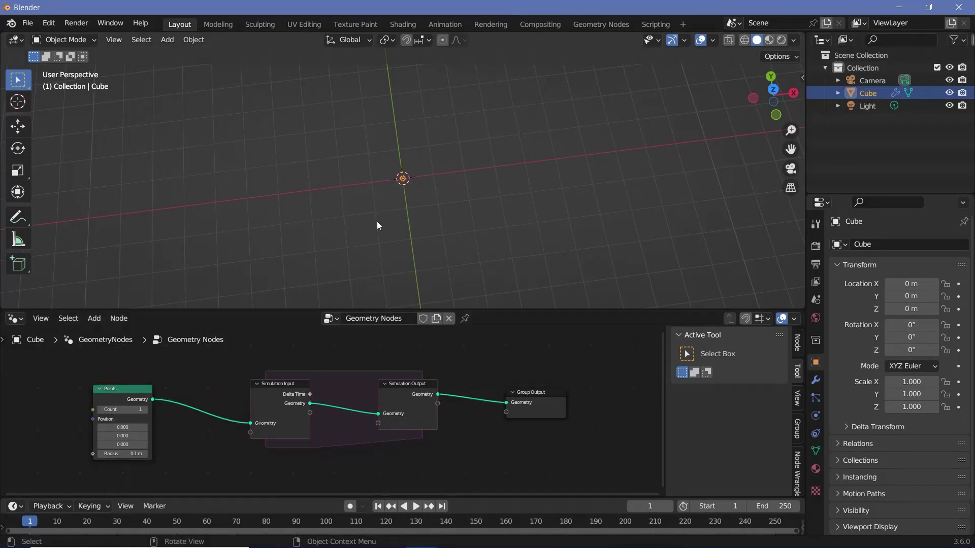
# Spread the Simulation Input, Simulation Output and Group Output nodes apart to make room inside the simulation zone
pyautogui.moveTo(278, 401); pyautogui.dragTo(248, 389)
pyautogui.moveTo(412, 400); pyautogui.dragTo(451, 382)
pyautogui.moveTo(538, 396); pyautogui.dragTo(645, 383)
pyautogui.moveTo(447, 384); pyautogui.dragTo(491, 375)
pyautogui.moveTo(245, 388); pyautogui.dragTo(238, 379)
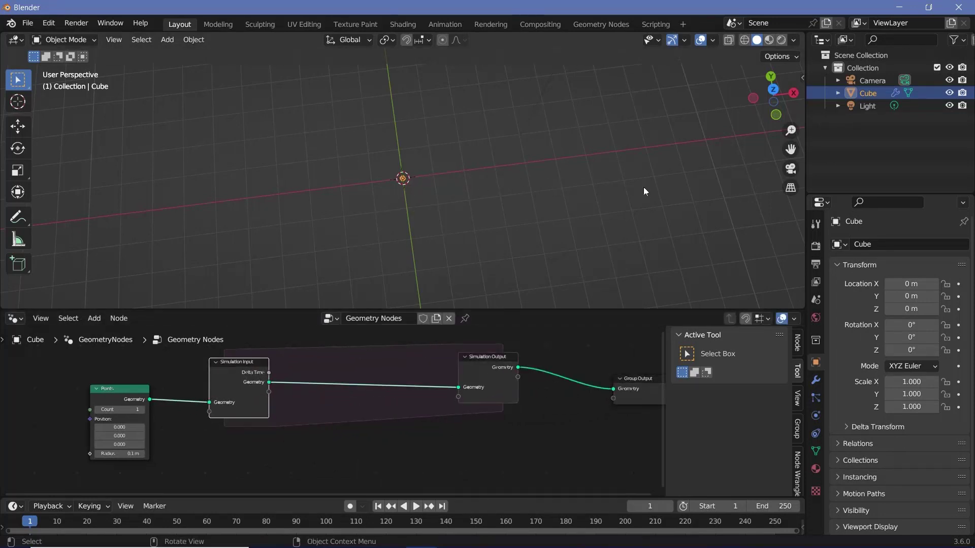
# Insert a Join Geometry node inside the simulation zone and also feed the Points geometry into it
pyautogui.hotkey('shift', 'a')
pyautogui.click(329, 295)
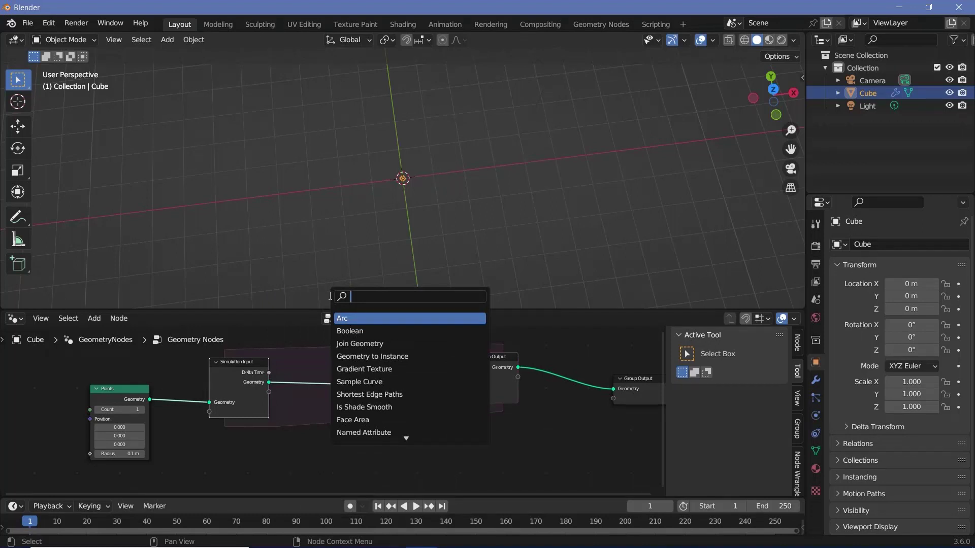
pyautogui.write('join')
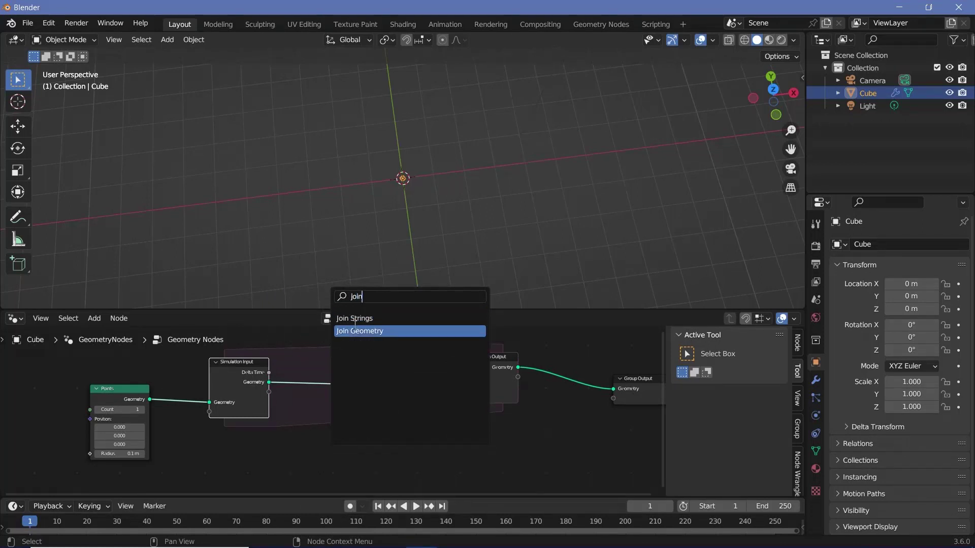
pyautogui.click(357, 328)
pyautogui.click(393, 401)
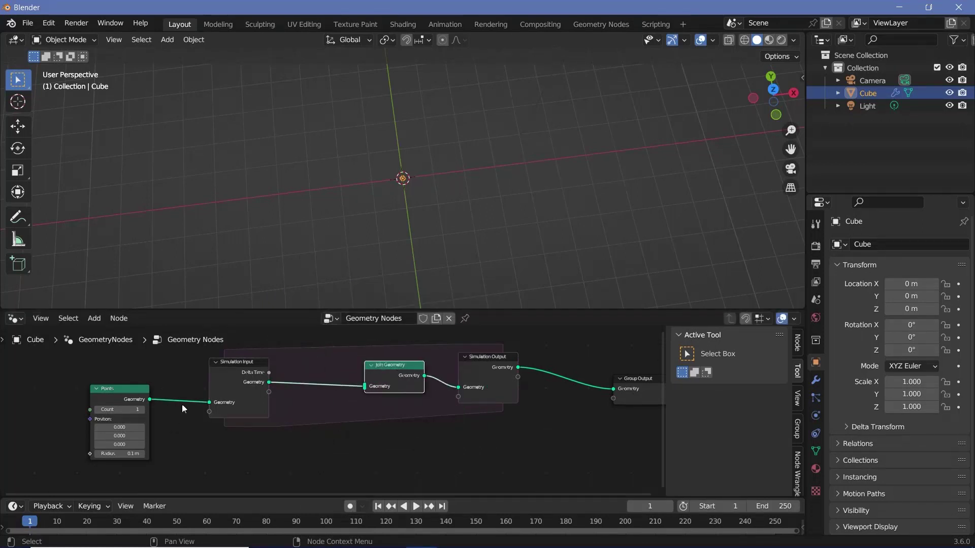
pyautogui.moveTo(152, 400); pyautogui.dragTo(365, 386)
pyautogui.moveTo(237, 361); pyautogui.dragTo(239, 351)
# Play the simulation to check the joined points, returning the timeline to frame 1
pyautogui.scroll(-4, 333, 414)
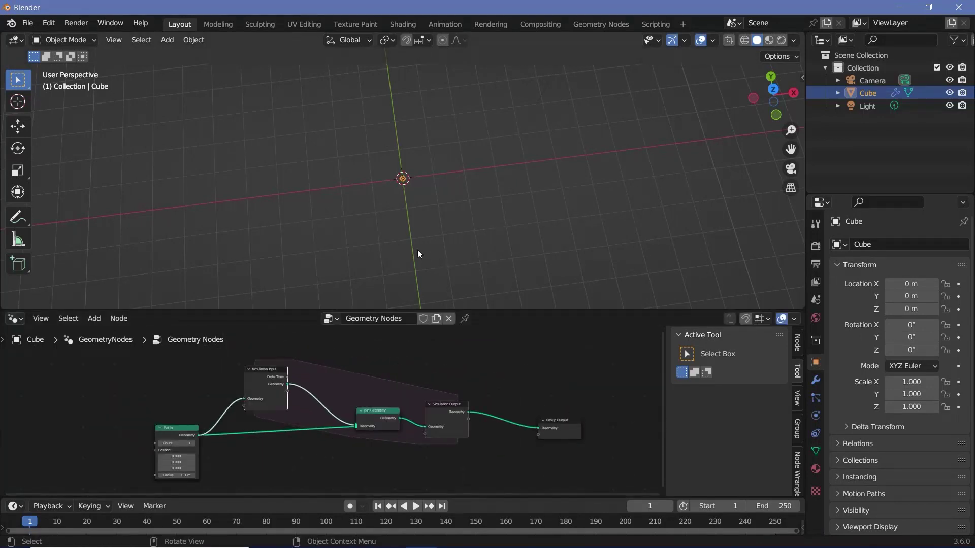
pyautogui.press('space')
pyautogui.press('space')
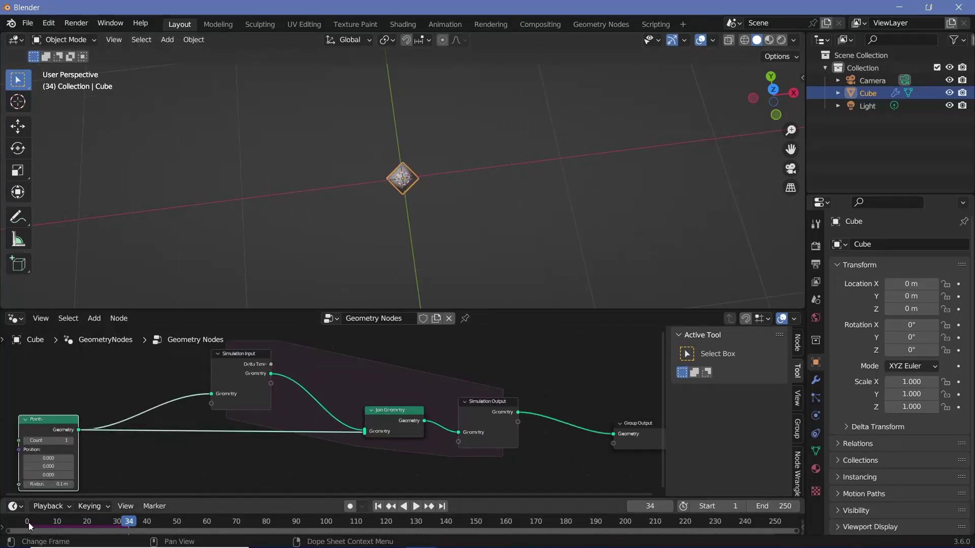
pyautogui.click(29, 523)
pyautogui.press('space')
pyautogui.press('space')
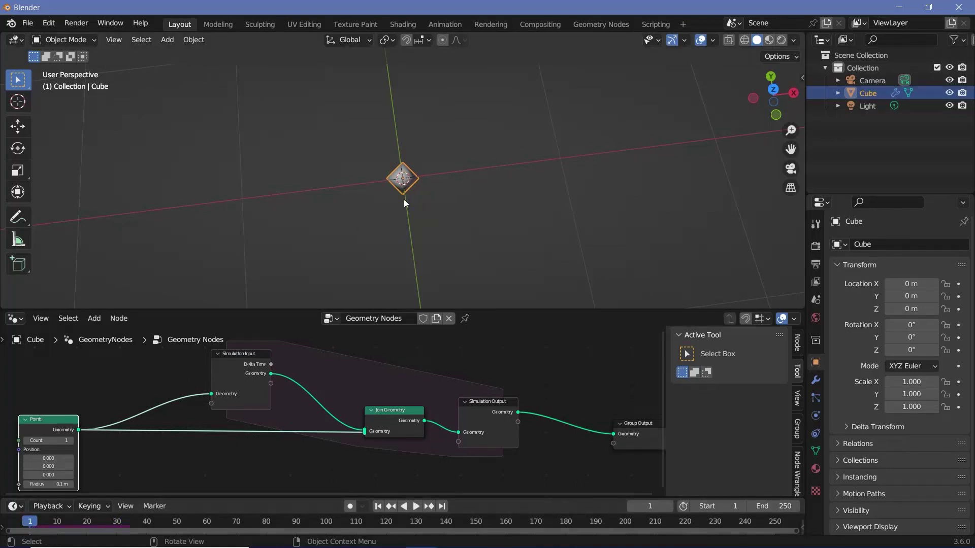
# Insert a Set Point Radius node between the Simulation Input and Join Geometry nodes
pyautogui.moveTo(325, 411); pyautogui.dragTo(305, 383, button='middle')
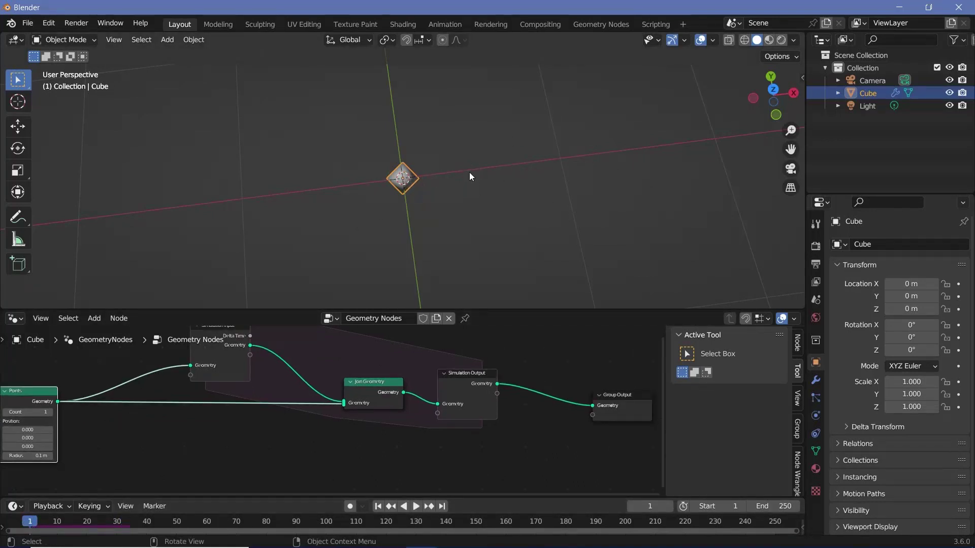
pyautogui.hotkey('shift', 'a')
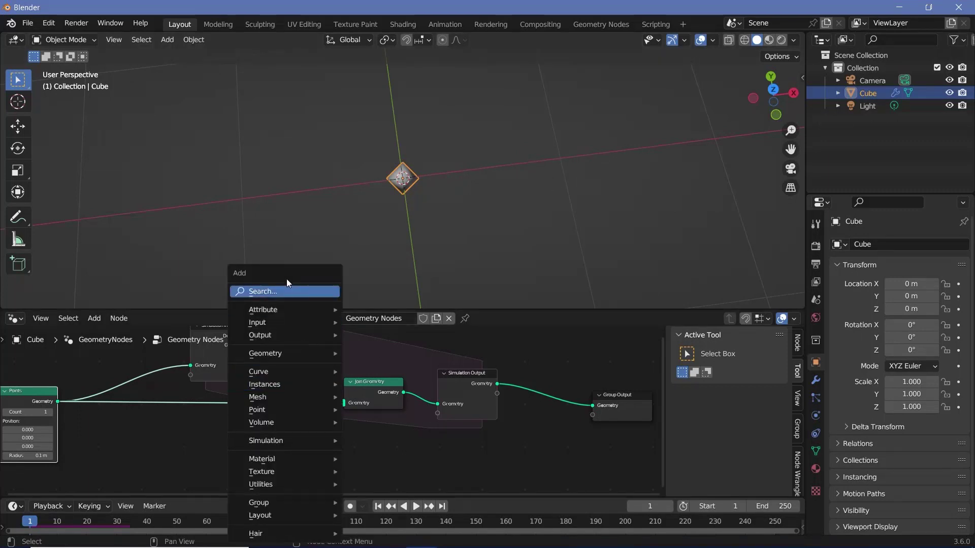
pyautogui.write('set poin')
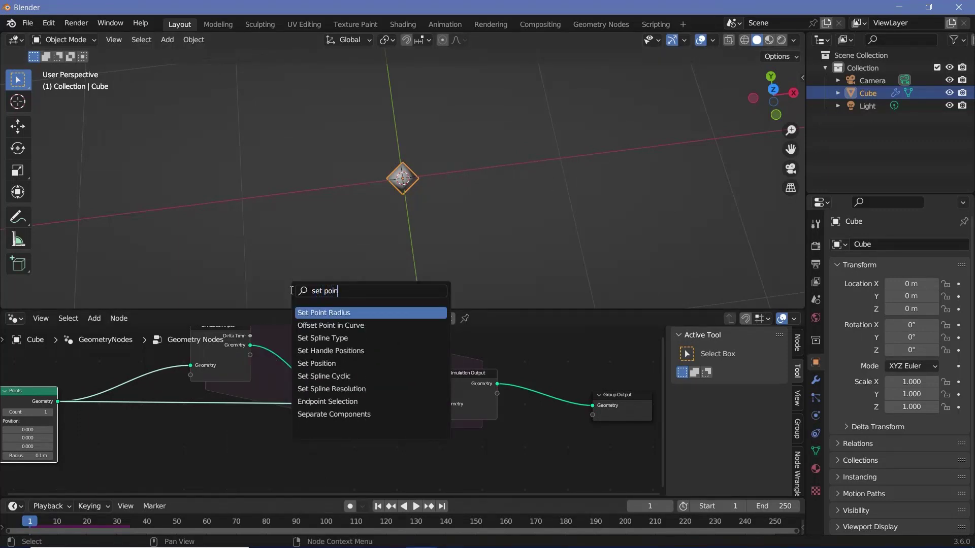
pyautogui.press('Return')
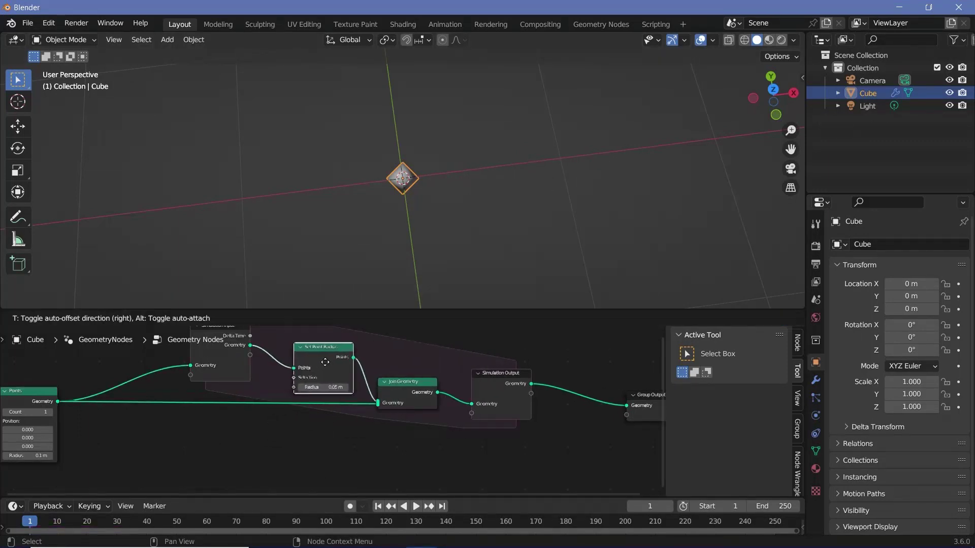
pyautogui.click(320, 358)
pyautogui.moveTo(321, 358); pyautogui.dragTo(321, 376, button='middle')
pyautogui.scroll(2, 300, 388)
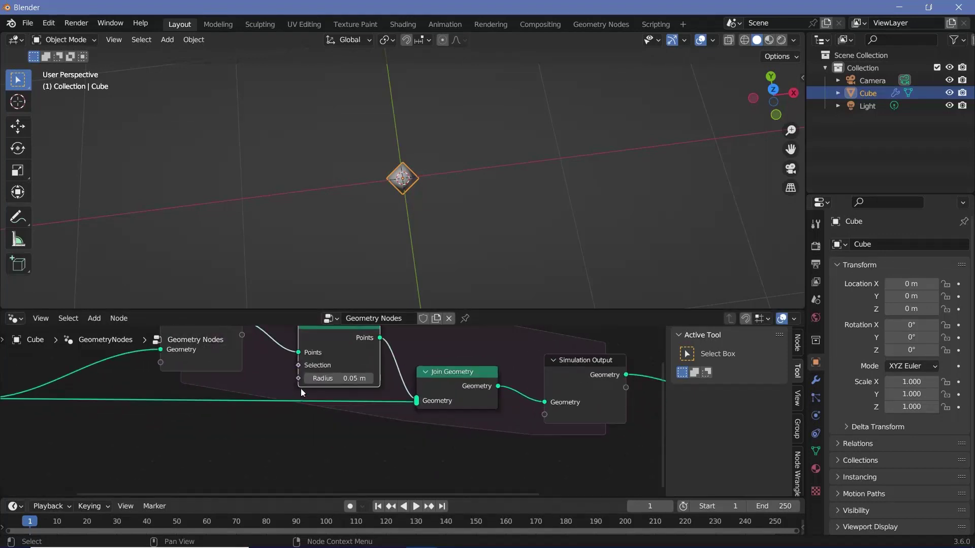
# Add a Radius input node below the simulation zone
pyautogui.moveTo(245, 452); pyautogui.dragTo(302, 428, button='middle')
pyautogui.hotkey('shift', 'a')
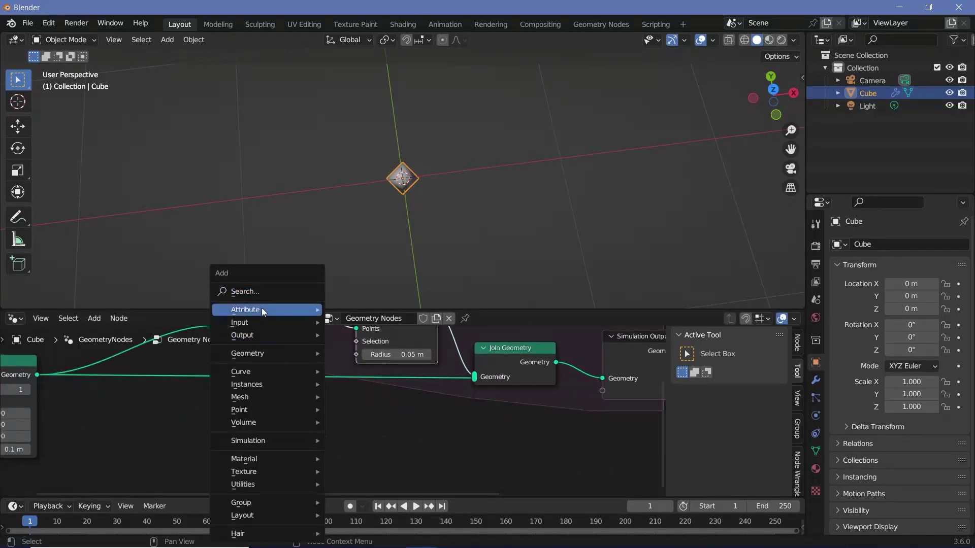
pyautogui.click(260, 292)
pyautogui.write('radius')
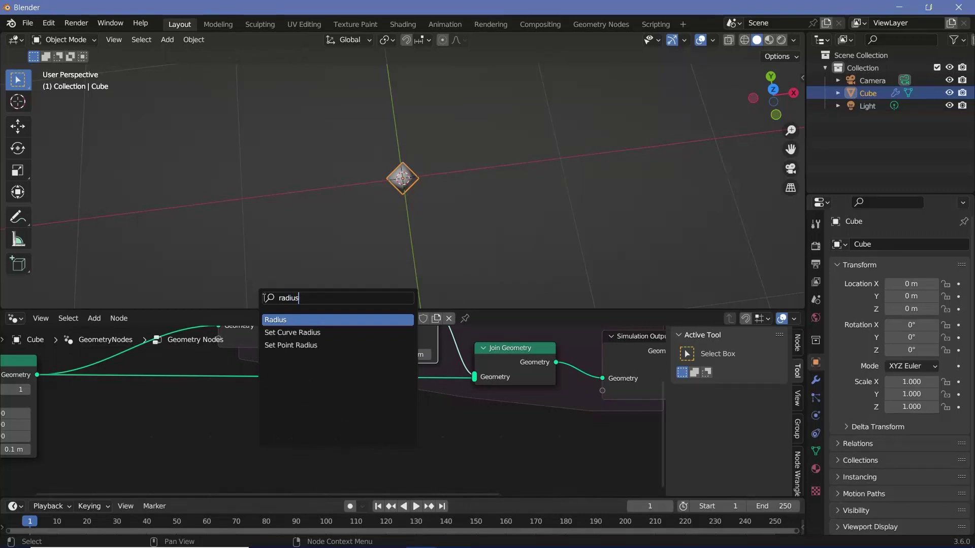
pyautogui.press('Return')
pyautogui.click(207, 430)
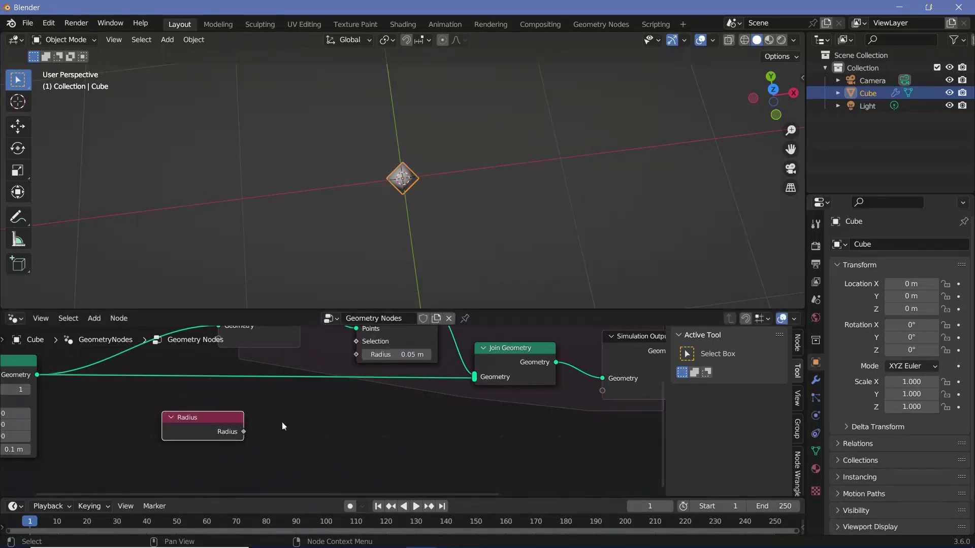
# Add a Math node set to Add and connect the Radius output to its first value
pyautogui.hotkey('shift', 'a')
pyautogui.click(286, 292)
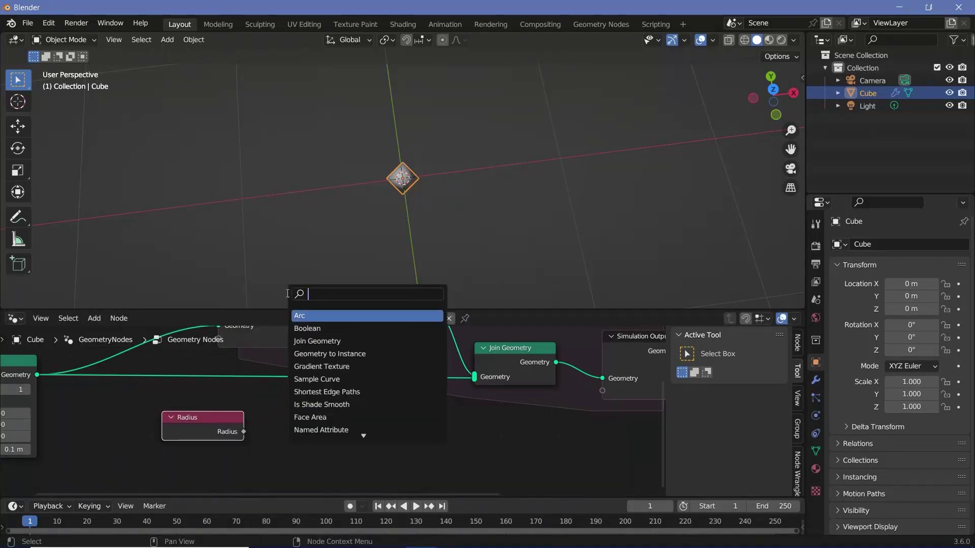
pyautogui.write('math')
pyautogui.press('Return')
pyautogui.click(297, 415)
pyautogui.moveTo(244, 431)
pyautogui.mouseDown()
pyautogui.moveTo(254, 463)
pyautogui.moveTo(255, 441)
pyautogui.mouseUp()
# Set the Add node's second value to 0.1 and link its result to the radius of Set Point Radius
pyautogui.click(303, 453)
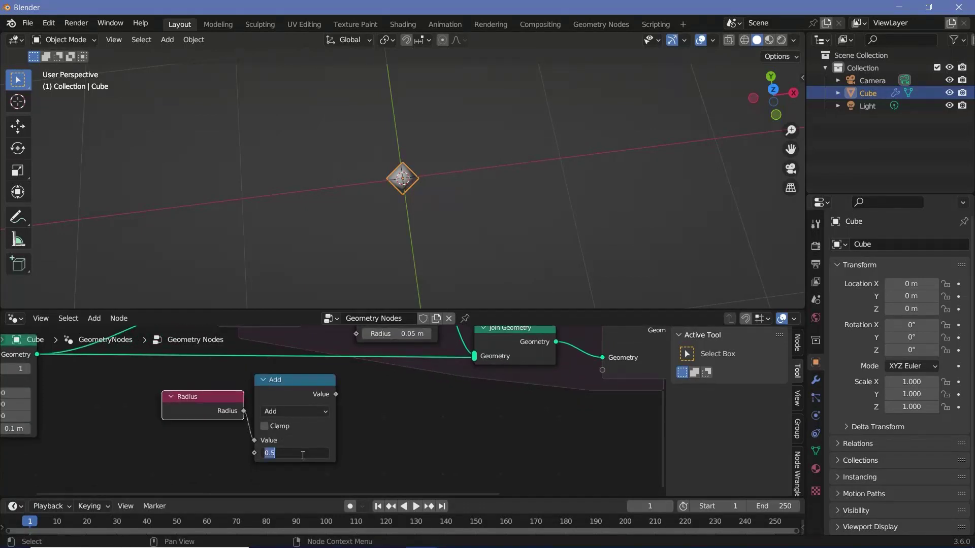
pyautogui.write('0.1')
pyautogui.press('Return')
pyautogui.moveTo(334, 395); pyautogui.dragTo(358, 376)
pyautogui.moveTo(407, 364); pyautogui.dragTo(382, 417, button='middle')
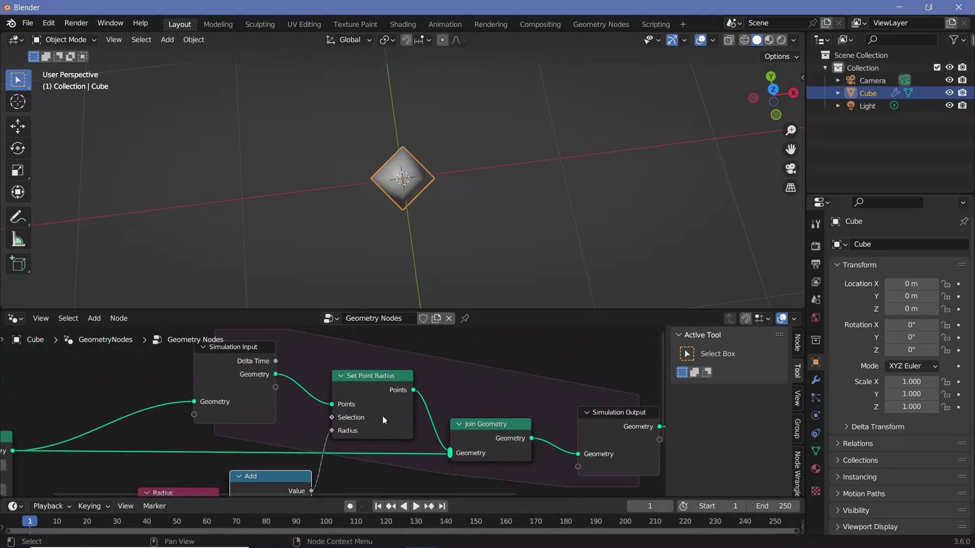
# Play the simulation and examine the growing point from a lower viewing angle
pyautogui.scroll(-2, 376, 394)
pyautogui.press('space')
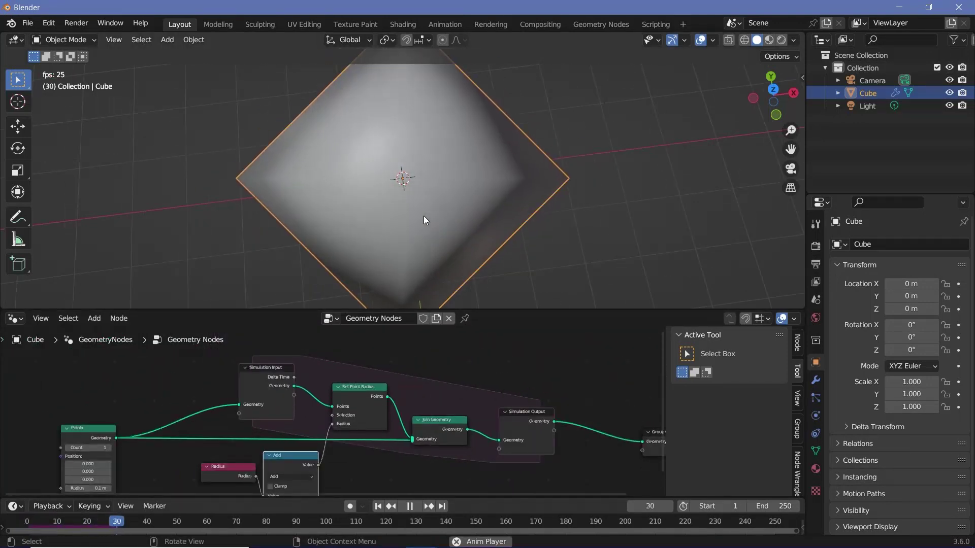
pyautogui.press('space')
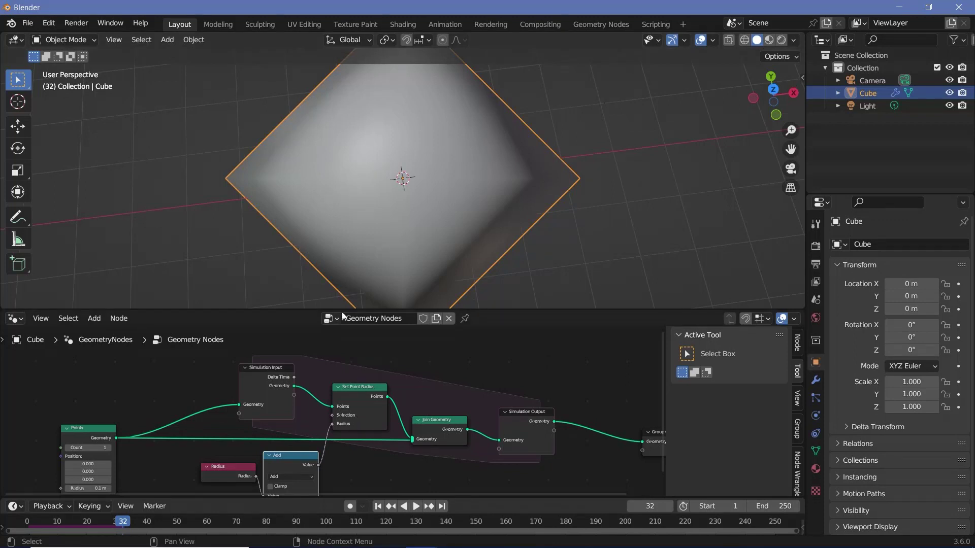
pyautogui.moveTo(489, 208); pyautogui.dragTo(473, 108, button='middle')
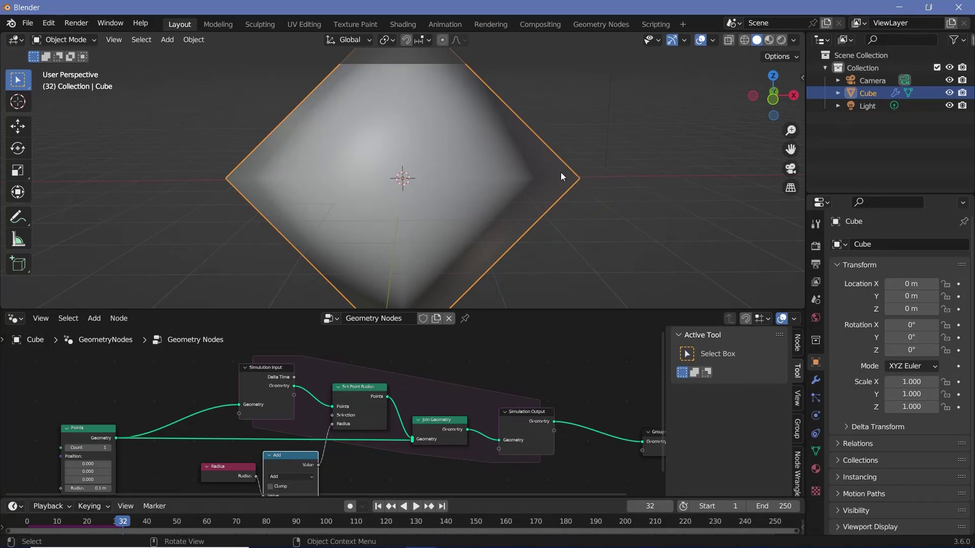
pyautogui.scroll(-3, 391, 186)
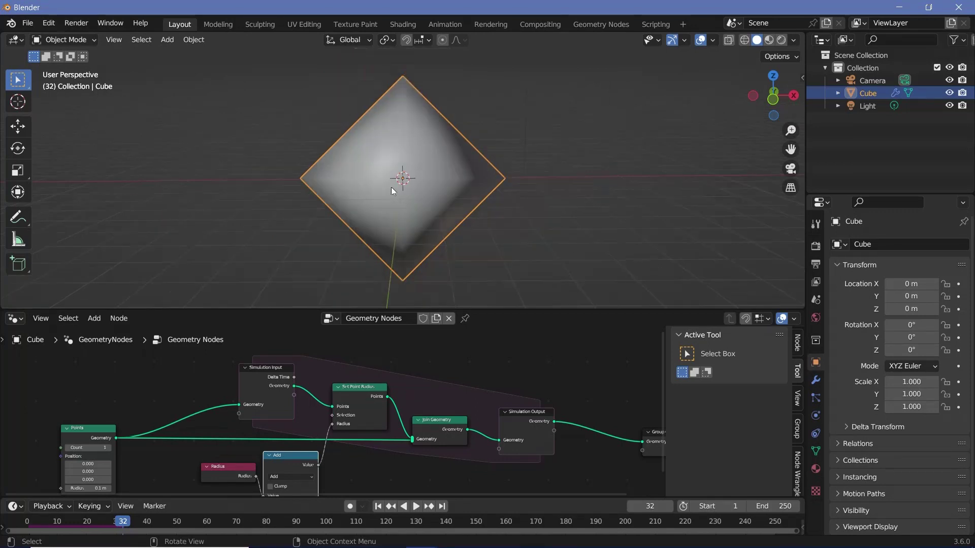
# Insert an Instance on Points node between the Simulation Output and the Group Output
pyautogui.moveTo(568, 449); pyautogui.dragTo(421, 420, button='middle')
pyautogui.hotkey('shift', 'a')
pyautogui.click(455, 292)
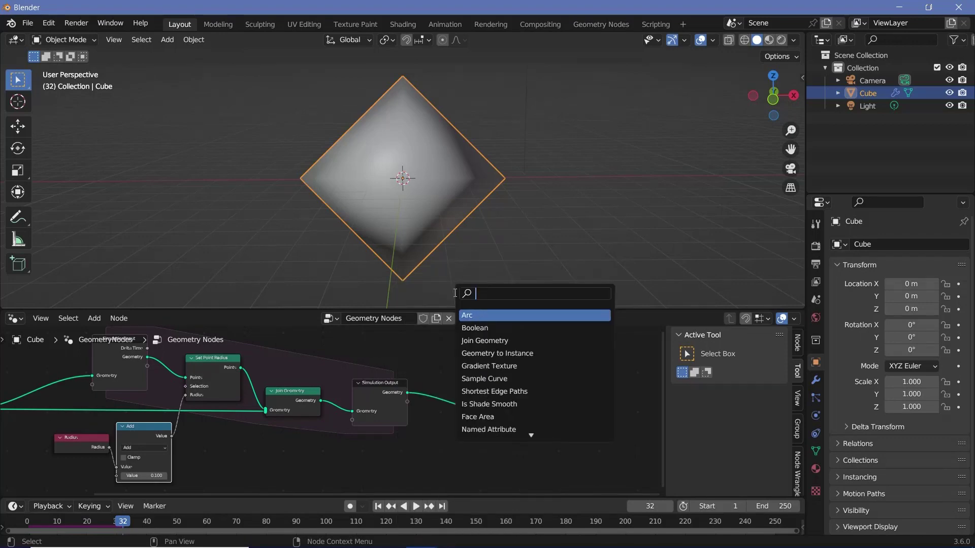
pyautogui.write('int')
pyautogui.press('BackSpace')
pyautogui.write('st')
pyautogui.click(480, 380)
pyautogui.click(458, 393)
# Add a Curve Circle node and connect its curve to the Instance input of Instance on Points
pyautogui.moveTo(433, 431); pyautogui.dragTo(470, 374, button='middle')
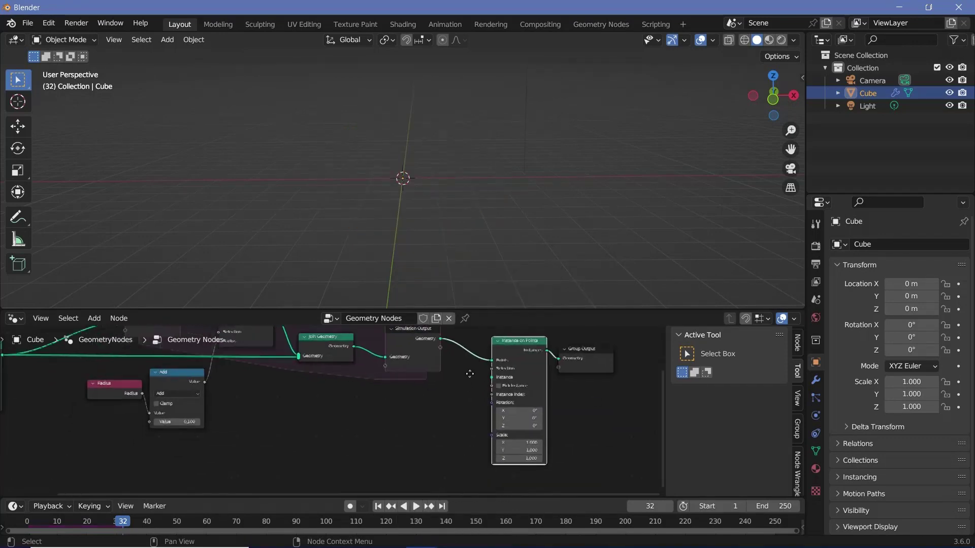
pyautogui.hotkey('shift', 'a')
pyautogui.click(442, 287)
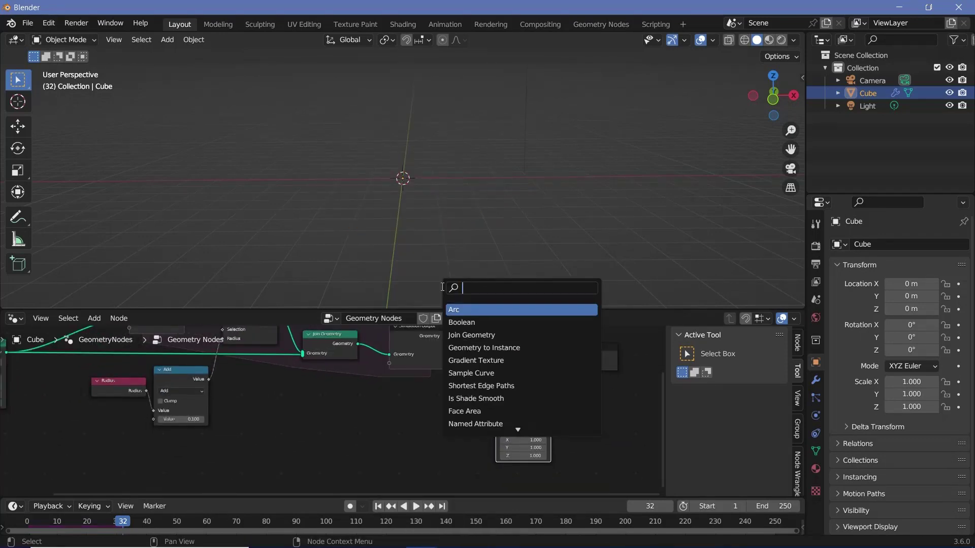
pyautogui.write('curve c')
pyautogui.press('Return')
pyautogui.click(390, 391)
pyautogui.moveTo(442, 404); pyautogui.dragTo(503, 375)
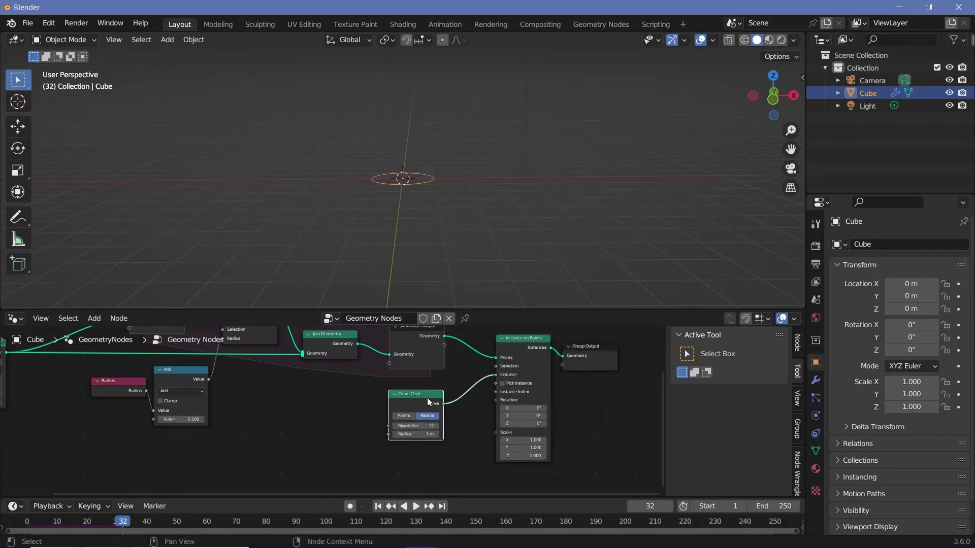
# Replay the simulation from the first frame and examine the circle instances from above
pyautogui.click(29, 521)
pyautogui.press('space')
pyautogui.moveTo(442, 158); pyautogui.dragTo(453, 243, button='middle')
pyautogui.press('space')
pyautogui.scroll(4, 408, 155)
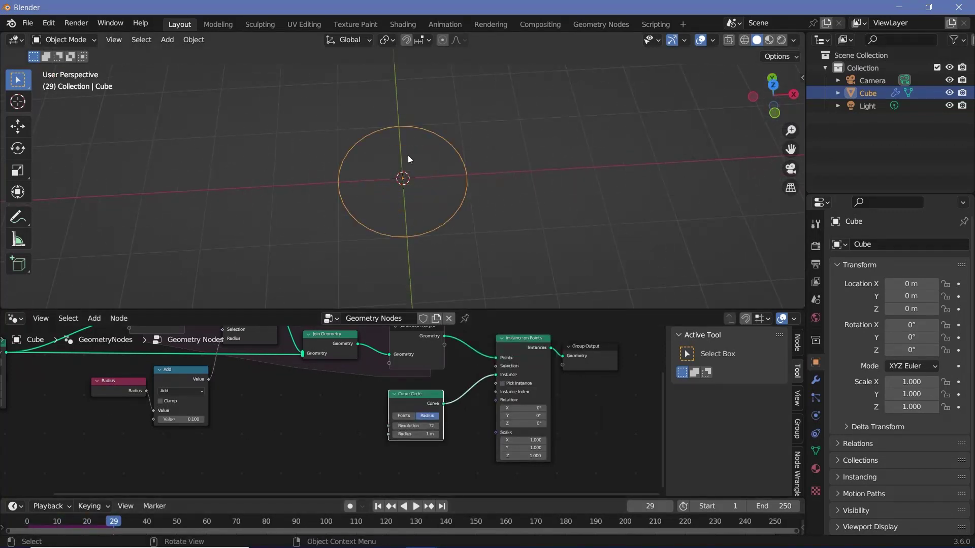
pyautogui.scroll(2, 455, 177)
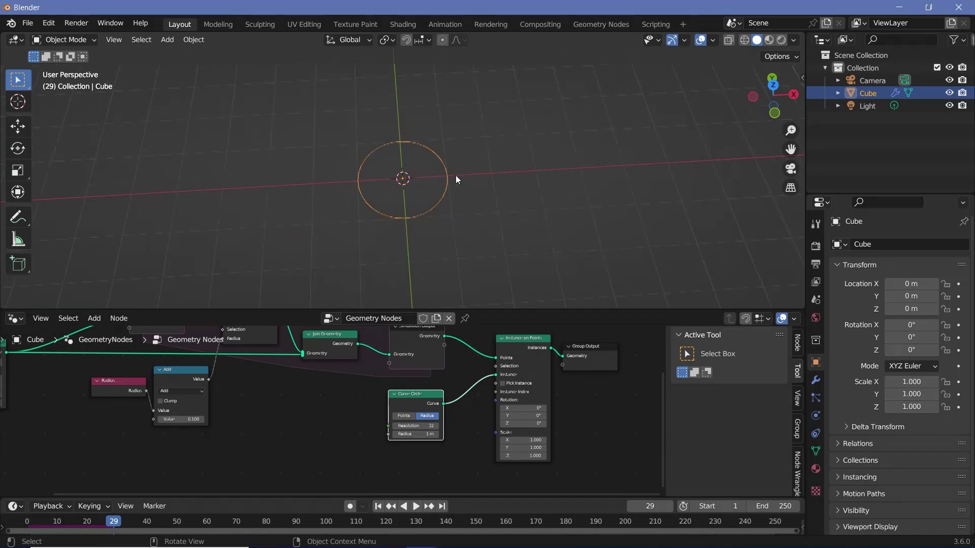
pyautogui.moveTo(341, 443); pyautogui.dragTo(332, 492, button='middle')
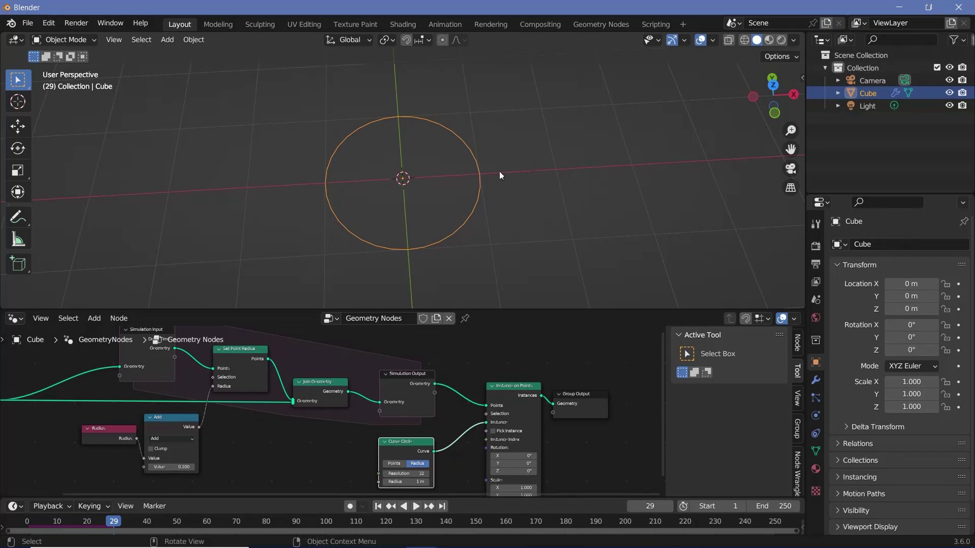
# Duplicate the Radius node, place it below Curve Circle, and connect it to the Scale input of Instance on Points
pyautogui.scroll(3, 417, 186)
pyautogui.scroll(-6, 407, 184)
pyautogui.moveTo(451, 386); pyautogui.dragTo(456, 348, button='middle')
pyautogui.moveTo(101, 389); pyautogui.dragTo(83, 408)
pyautogui.hotkey('shift', 'd')
pyautogui.click(431, 431)
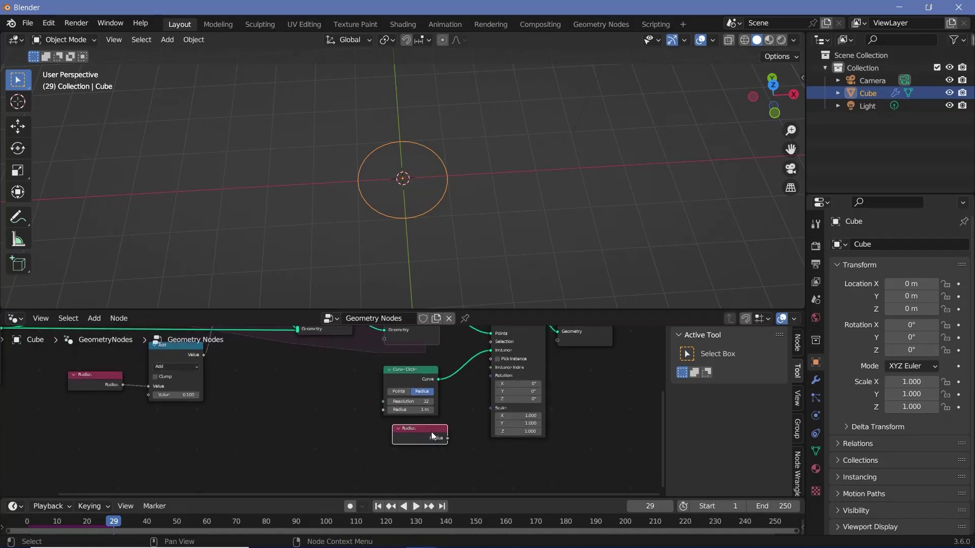
pyautogui.moveTo(447, 438); pyautogui.dragTo(491, 408)
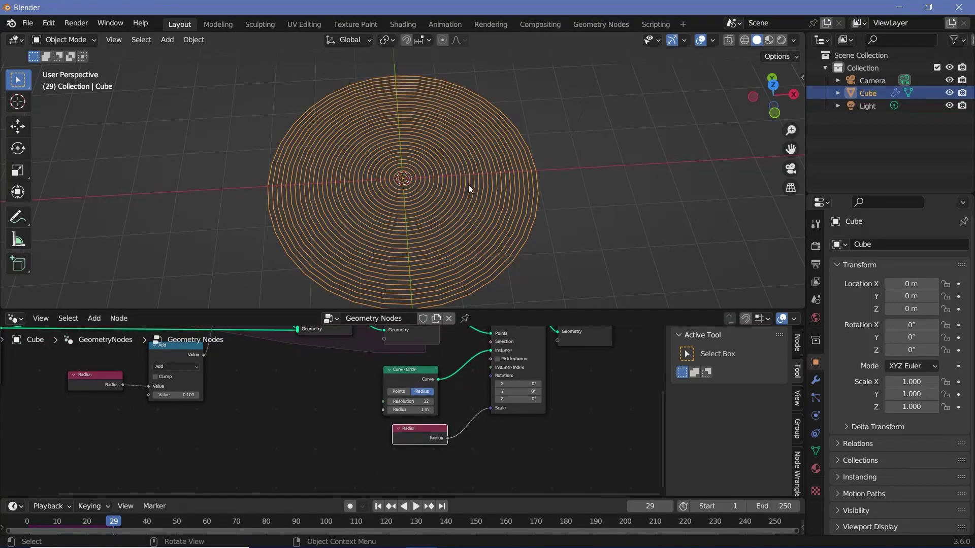
# Continue playing the simulation and examine the concentric circles up close and from farther away
pyautogui.press('space')
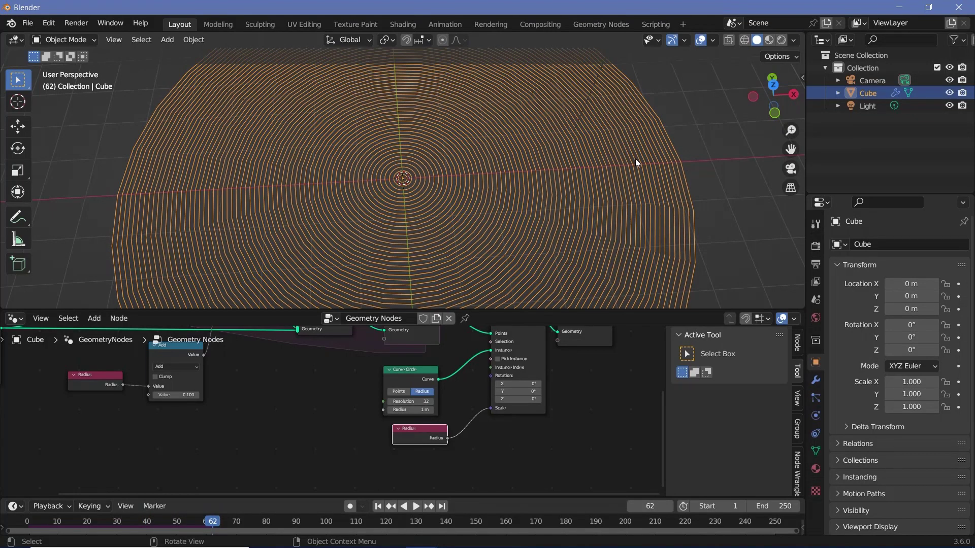
pyautogui.scroll(2, 151, 398)
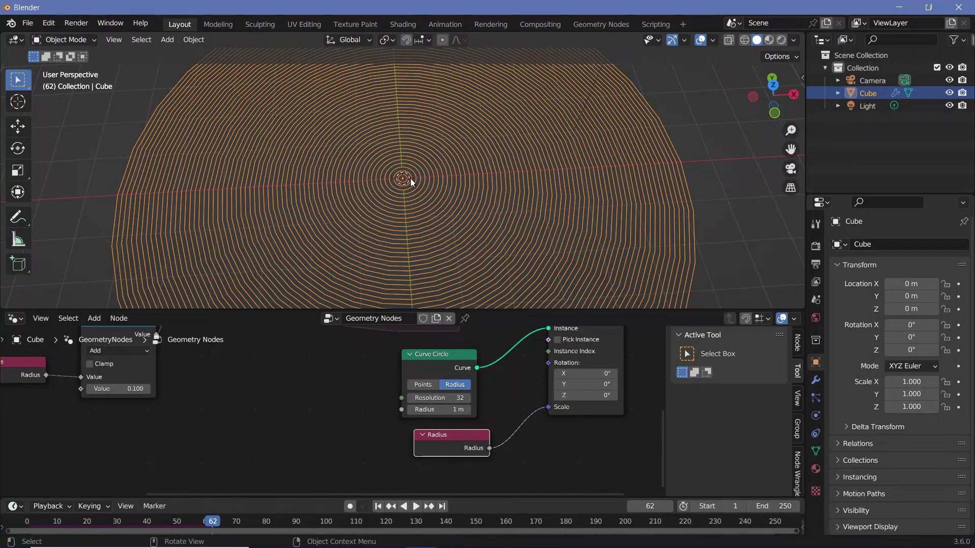
pyautogui.scroll(4, 382, 182)
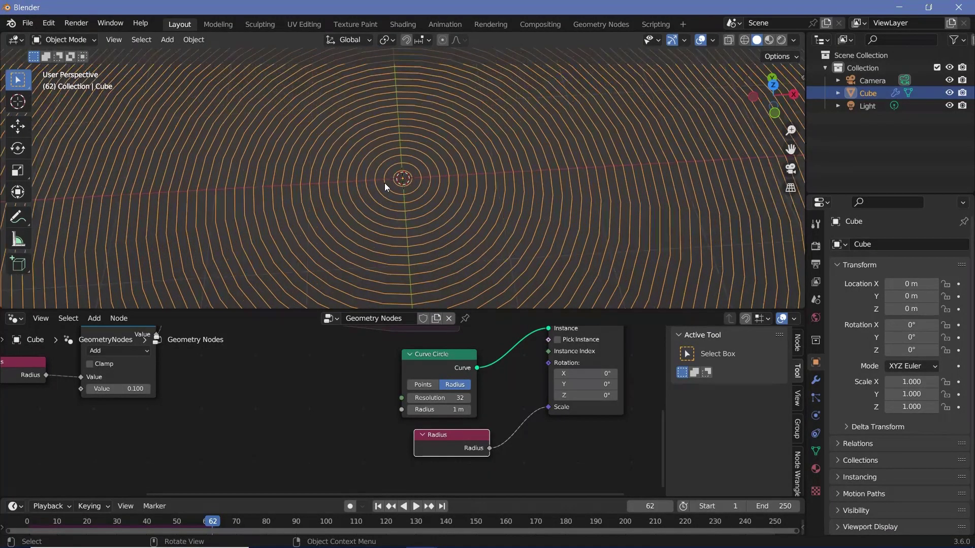
pyautogui.scroll(-6, 387, 184)
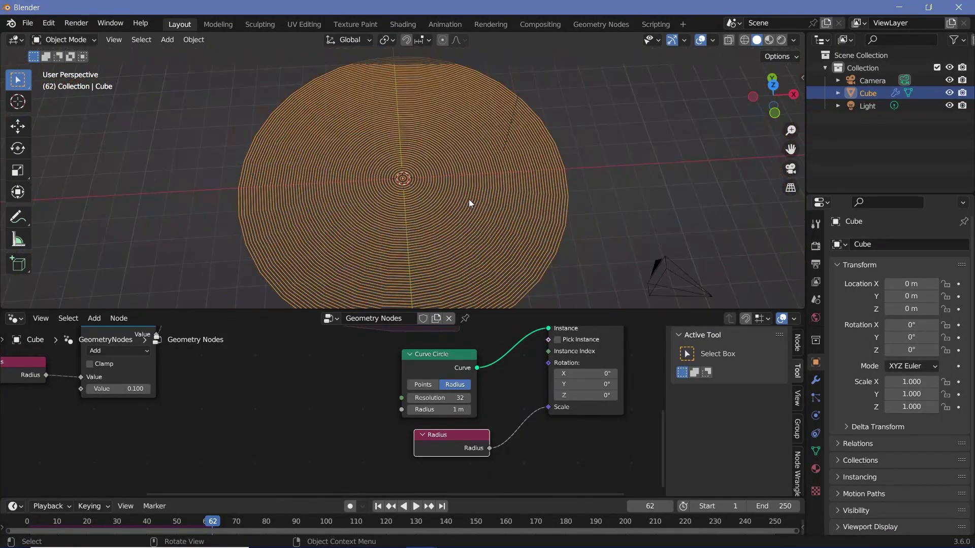
pyautogui.press('space')
pyautogui.press('space')
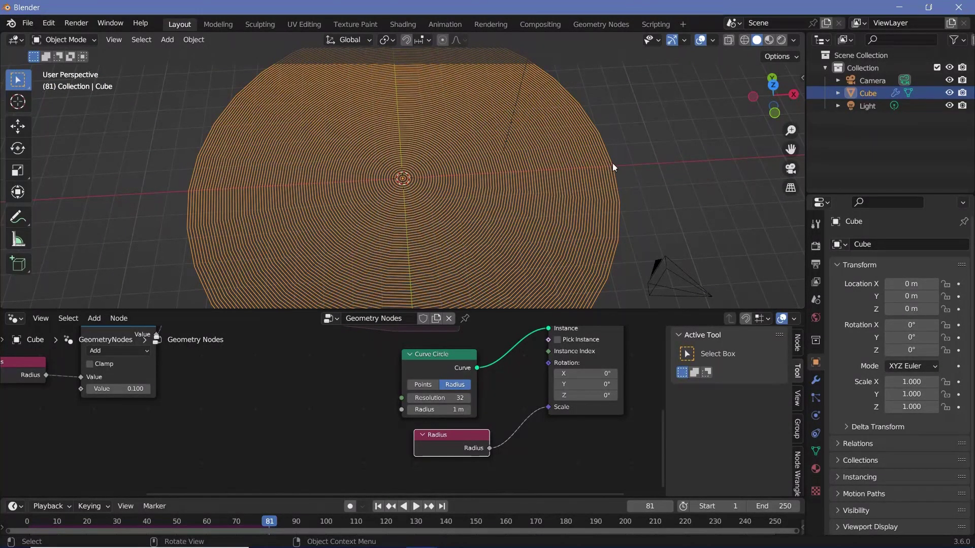
pyautogui.scroll(-6, 329, 380)
pyautogui.moveTo(329, 381); pyautogui.dragTo(374, 426, button='middle')
pyautogui.scroll(6, 398, 191)
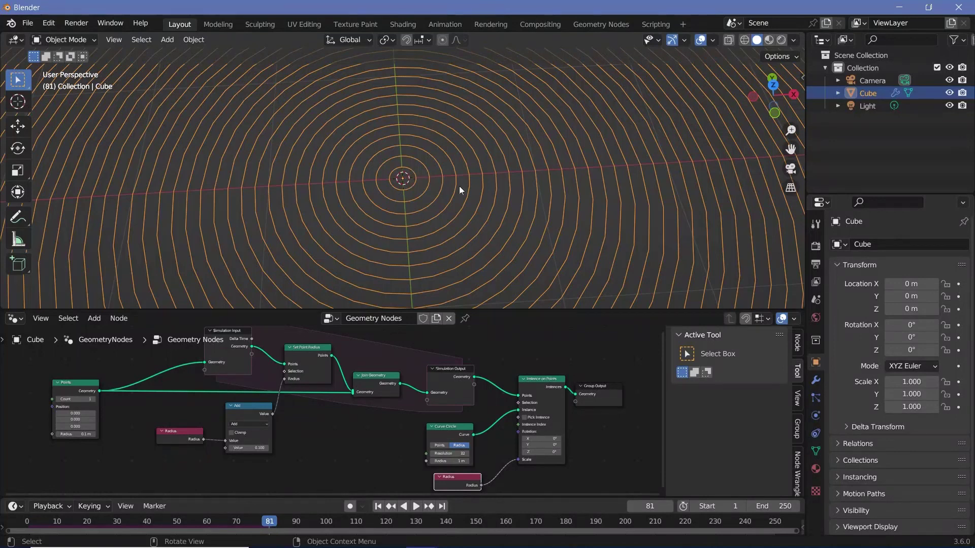
pyautogui.scroll(-2, 368, 364)
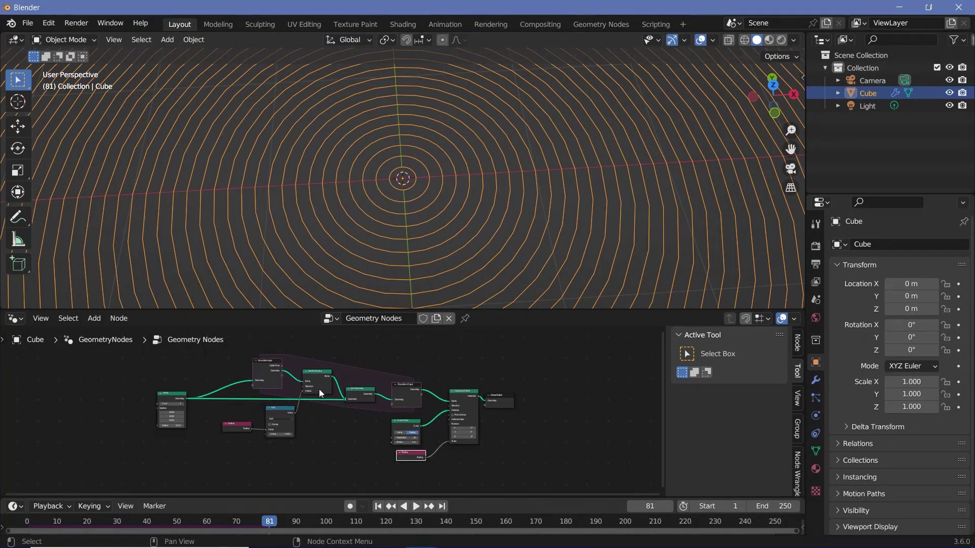
# Move the Simulation Output node up and away from Join Geometry to make room in the simulation zone
pyautogui.scroll(1, 356, 398)
pyautogui.click(432, 379)
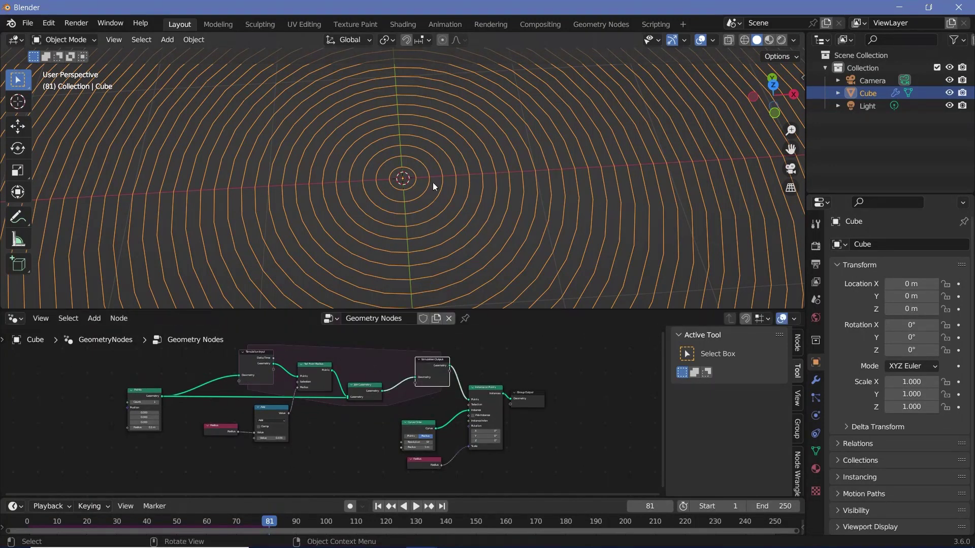
pyautogui.scroll(3, 432, 182)
pyautogui.scroll(3, 416, 176)
pyautogui.scroll(4, 386, 345)
pyautogui.moveTo(241, 441); pyautogui.dragTo(338, 399)
pyautogui.rightClick(338, 399)
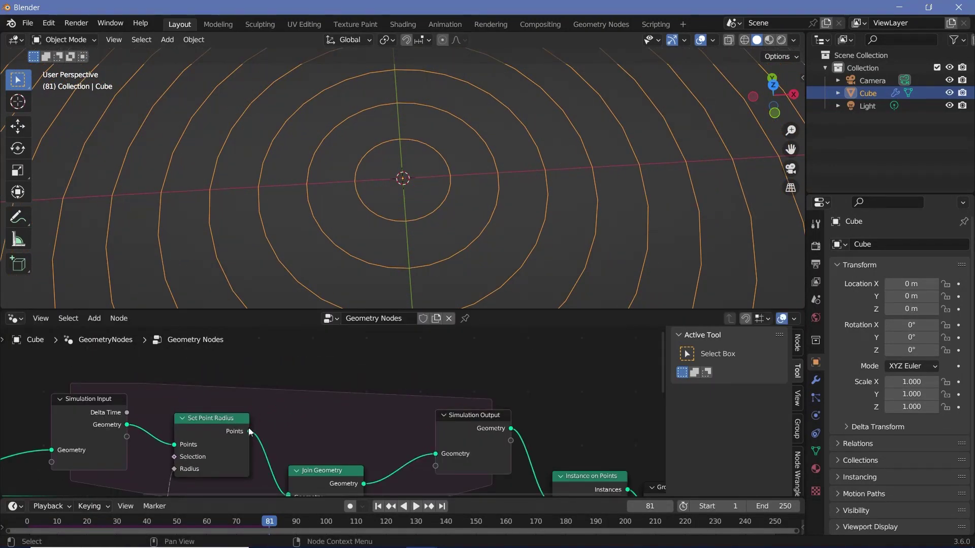
pyautogui.moveTo(249, 429); pyautogui.dragTo(269, 426)
pyautogui.rightClick(269, 426)
pyautogui.moveTo(333, 478); pyautogui.dragTo(335, 470)
pyautogui.moveTo(367, 477); pyautogui.dragTo(345, 408, button='middle')
pyautogui.moveTo(346, 408); pyautogui.dragTo(368, 364)
pyautogui.rightClick(369, 363)
# Move Join Geometry down and add a Switch node above it, between Set Point Radius and Simulation Output
pyautogui.moveTo(217, 364); pyautogui.dragTo(219, 355)
pyautogui.moveTo(323, 403); pyautogui.dragTo(304, 420)
pyautogui.scroll(-2, 318, 359)
pyautogui.moveTo(317, 359); pyautogui.dragTo(354, 401, button='middle')
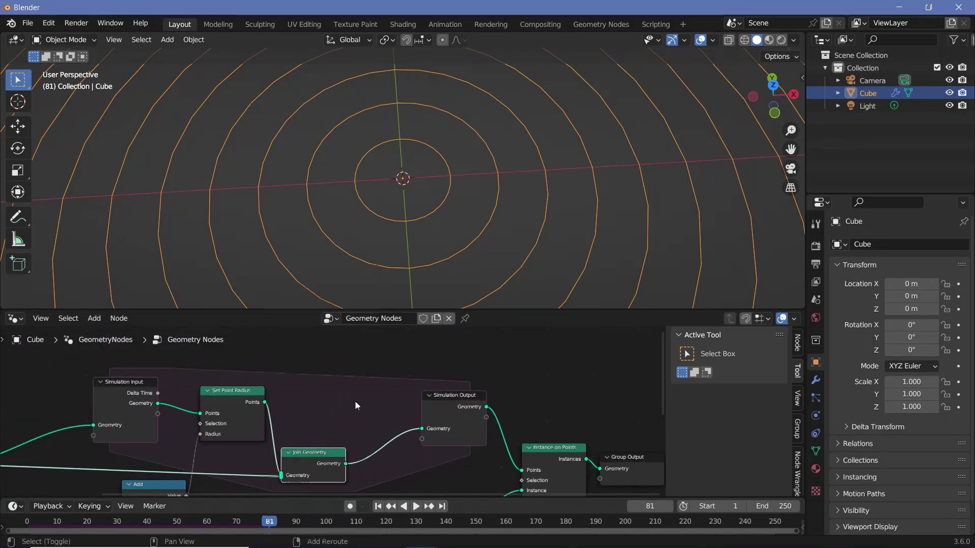
pyautogui.hotkey('shift', 'a')
pyautogui.click(321, 291)
pyautogui.write('switch')
pyautogui.press('Return')
pyautogui.click(333, 358)
pyautogui.moveTo(333, 358); pyautogui.dragTo(366, 362, button='middle')
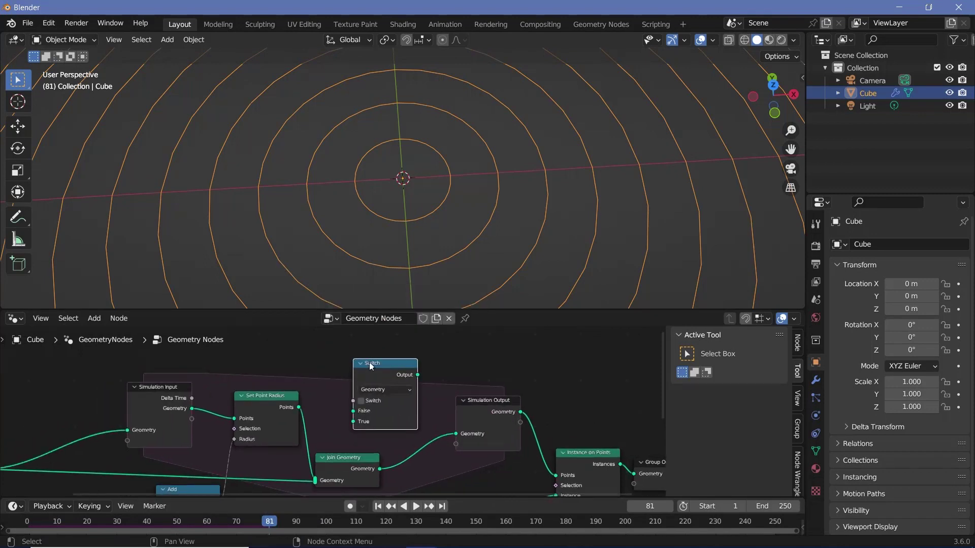
pyautogui.moveTo(374, 361); pyautogui.dragTo(382, 360)
pyautogui.click(382, 359)
# Connect Set Point Radius to the Switch's False input, Join Geometry to True, and the Switch output to Simulation Output
pyautogui.moveTo(360, 401); pyautogui.dragTo(309, 360)
pyautogui.moveTo(299, 408); pyautogui.dragTo(366, 416)
pyautogui.moveTo(379, 468); pyautogui.dragTo(366, 420)
pyautogui.moveTo(405, 374); pyautogui.dragTo(454, 354)
pyautogui.moveTo(499, 431); pyautogui.dragTo(525, 415)
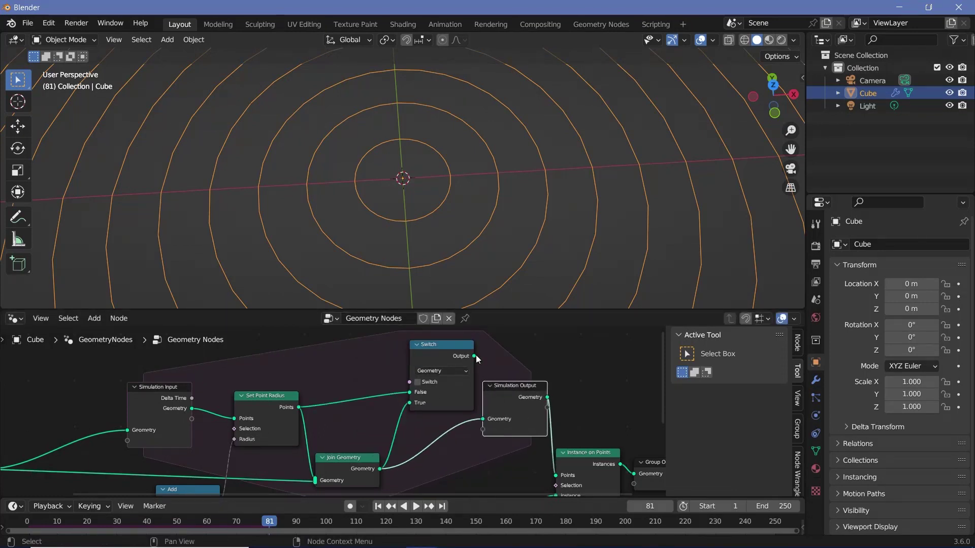
pyautogui.moveTo(474, 357); pyautogui.dragTo(488, 419)
pyautogui.moveTo(440, 357); pyautogui.dragTo(426, 368)
pyautogui.moveTo(406, 403); pyautogui.dragTo(431, 420, button='middle')
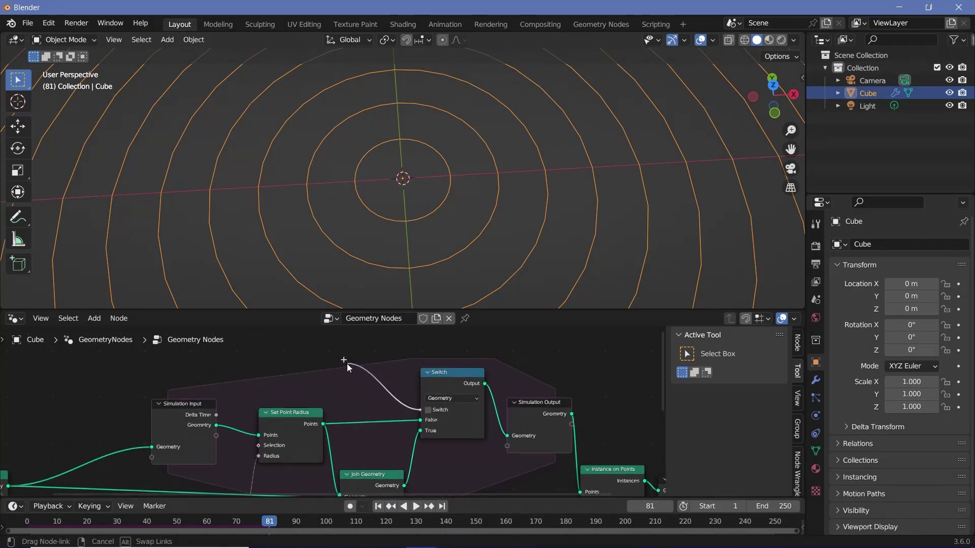
pyautogui.moveTo(346, 364); pyautogui.dragTo(354, 296, button='middle')
pyautogui.click(356, 439)
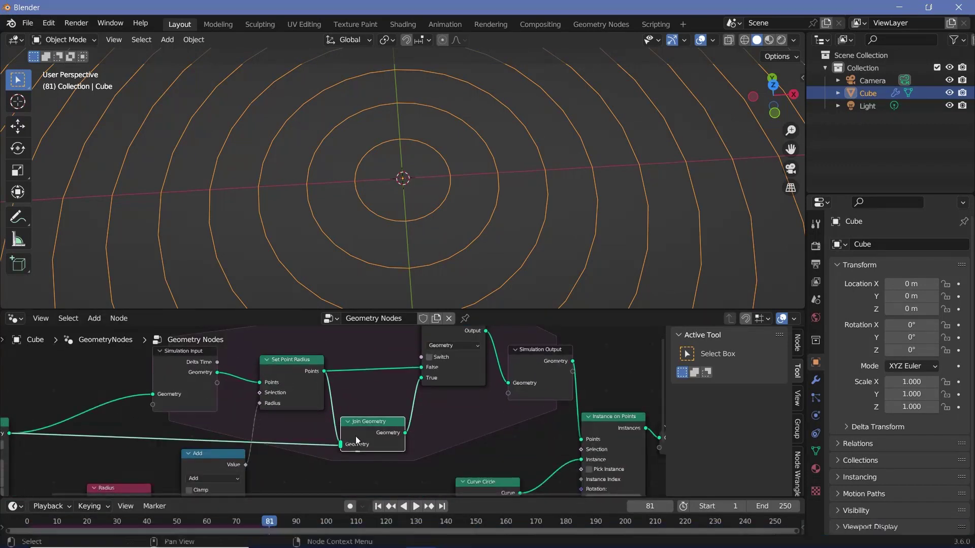
pyautogui.moveTo(433, 343); pyautogui.dragTo(466, 393, button='middle')
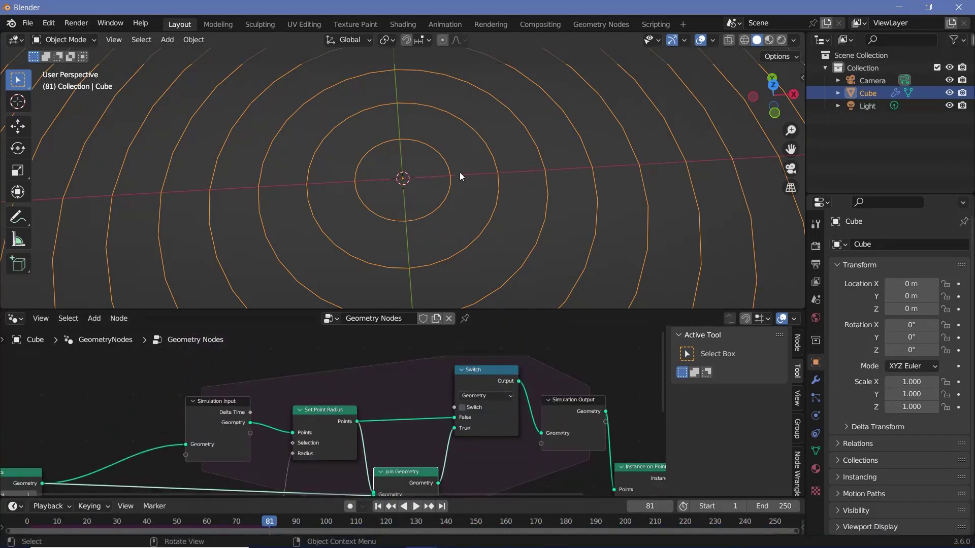
# Add a Scene Time node and place it above the simulation zone
pyautogui.scroll(-3, 339, 333)
pyautogui.moveTo(339, 333); pyautogui.dragTo(386, 391, button='middle')
pyautogui.scroll(1, 383, 391)
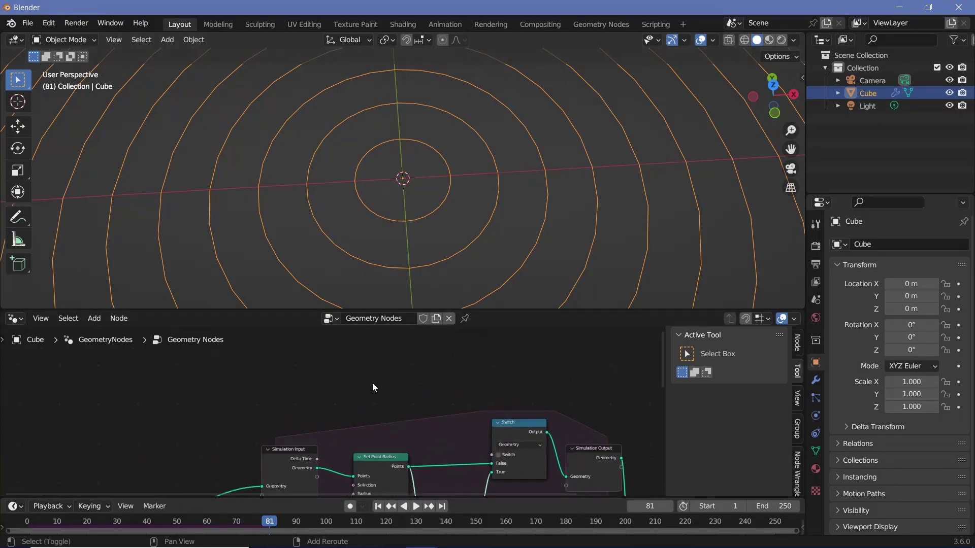
pyautogui.hotkey('shift', 'a')
pyautogui.click(340, 292)
pyautogui.write('scene')
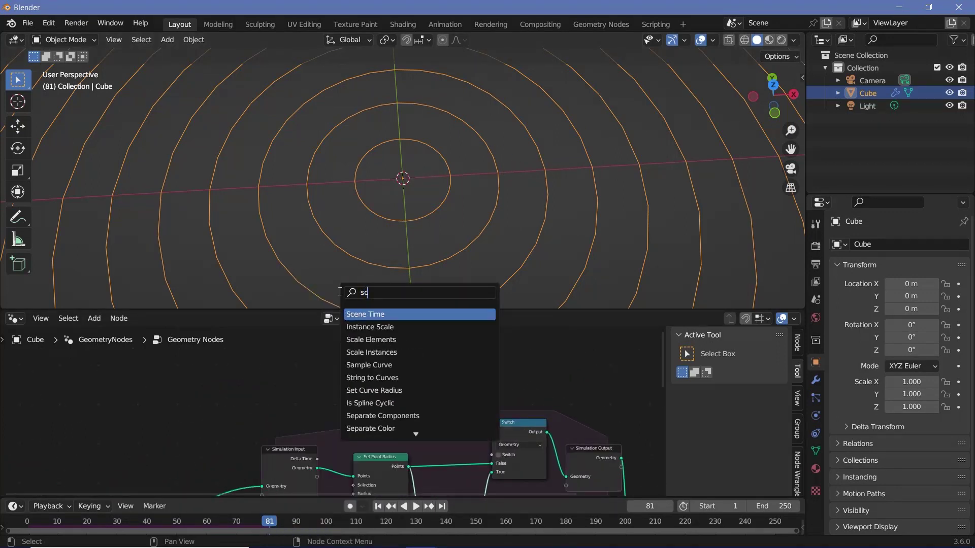
pyautogui.press('Return')
pyautogui.click(281, 361)
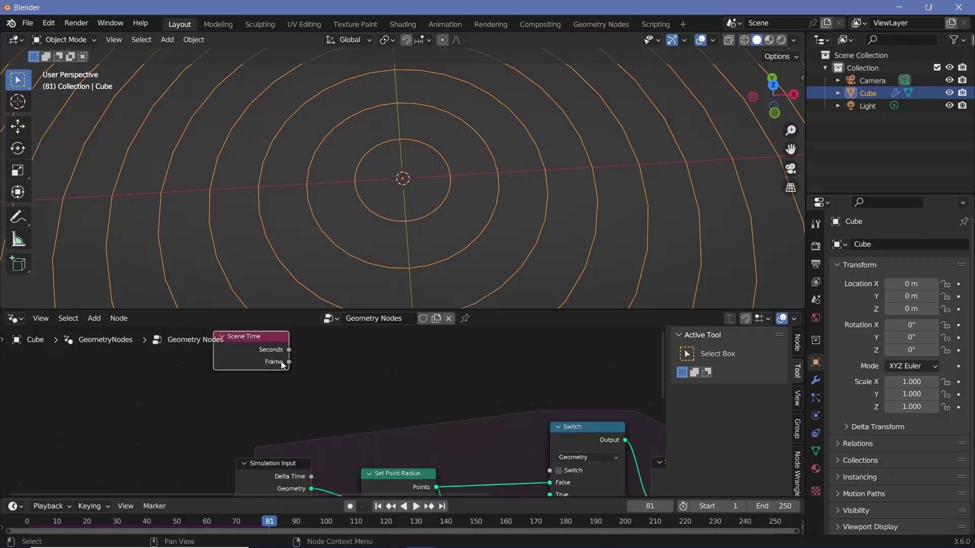
pyautogui.moveTo(289, 361); pyautogui.dragTo(337, 356)
pyautogui.rightClick(337, 356)
pyautogui.scroll(-1, 356, 368)
pyautogui.moveTo(358, 371); pyautogui.dragTo(324, 402, button='middle')
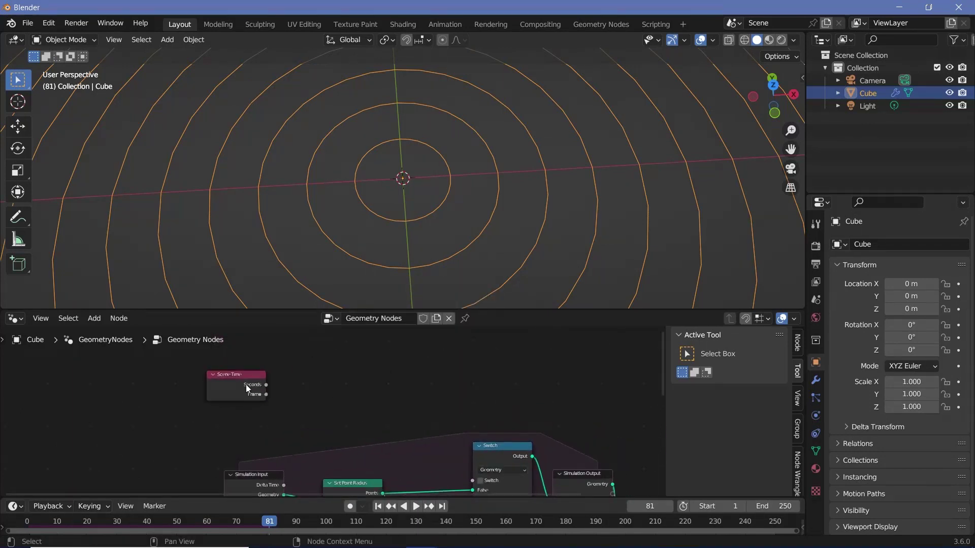
pyautogui.moveTo(246, 385); pyautogui.dragTo(225, 365)
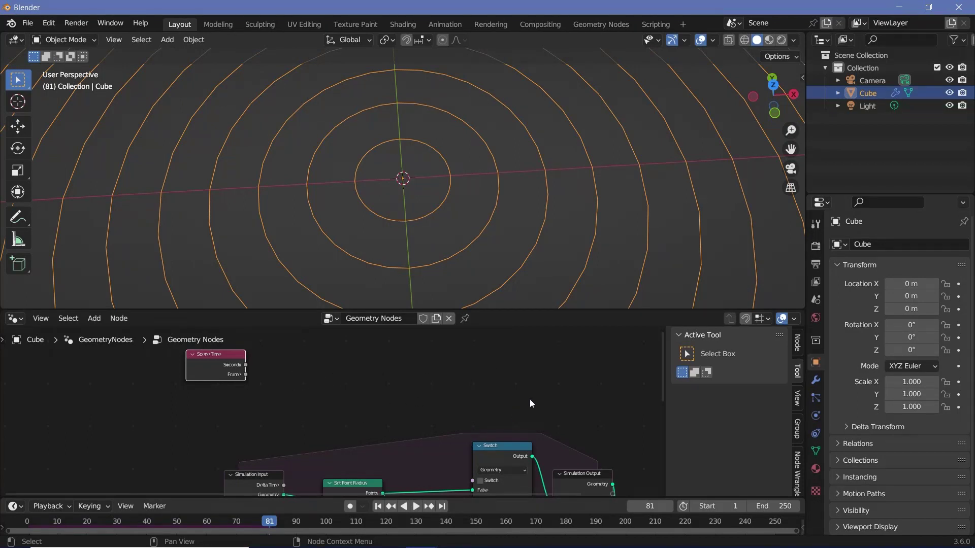
# Add a Math node beside Scene Time and connect the Frame output to its first value
pyautogui.hotkey('shift', 'a')
pyautogui.click(347, 291)
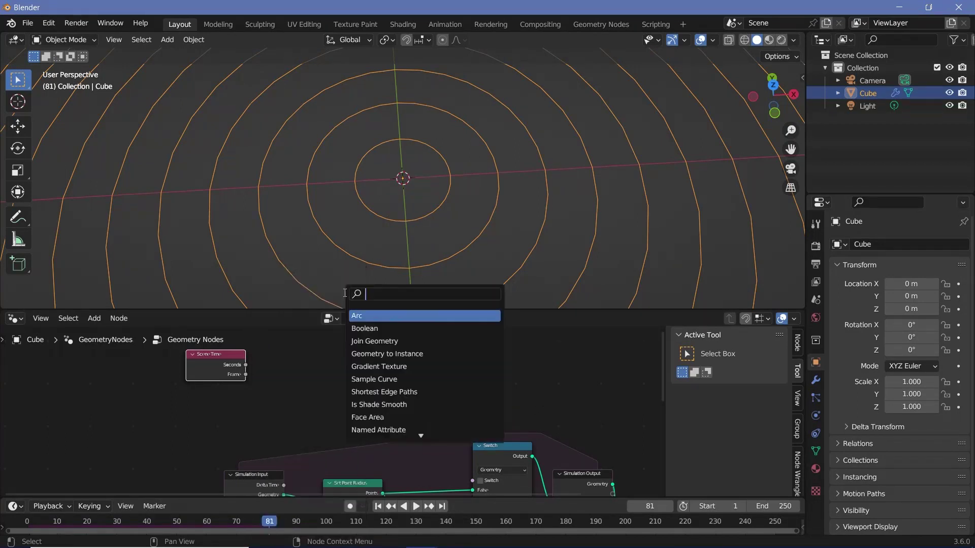
pyautogui.write('add')
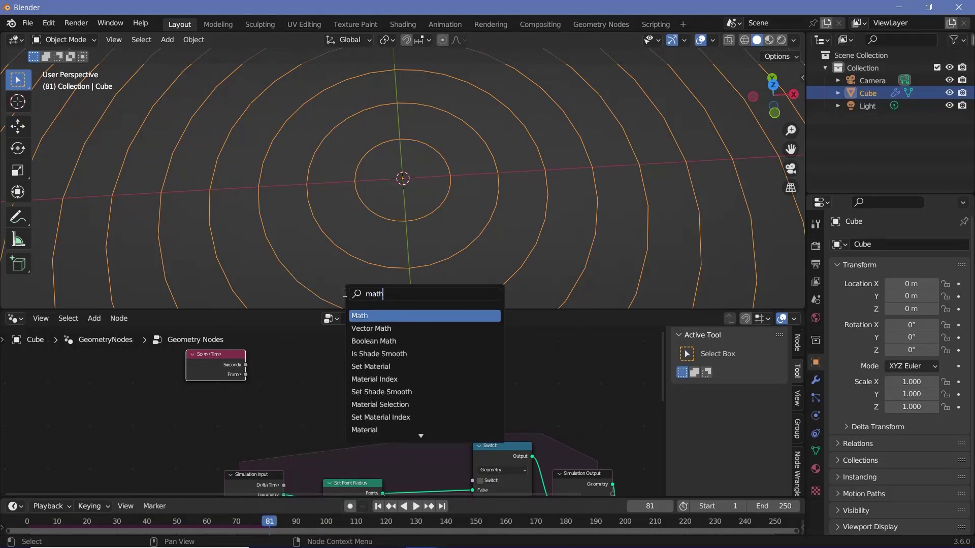
pyautogui.press('Return')
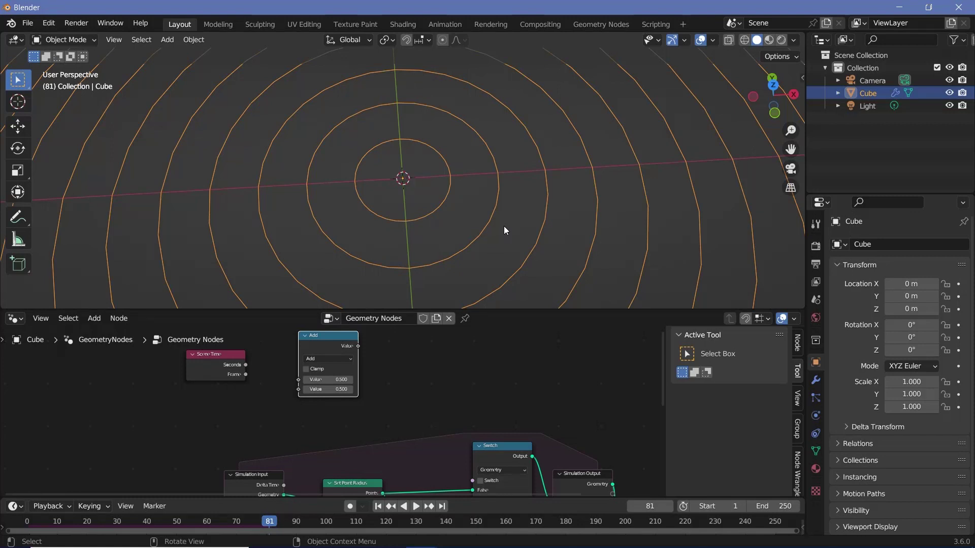
pyautogui.scroll(3, 314, 355)
pyautogui.moveTo(313, 354); pyautogui.dragTo(358, 378, button='middle')
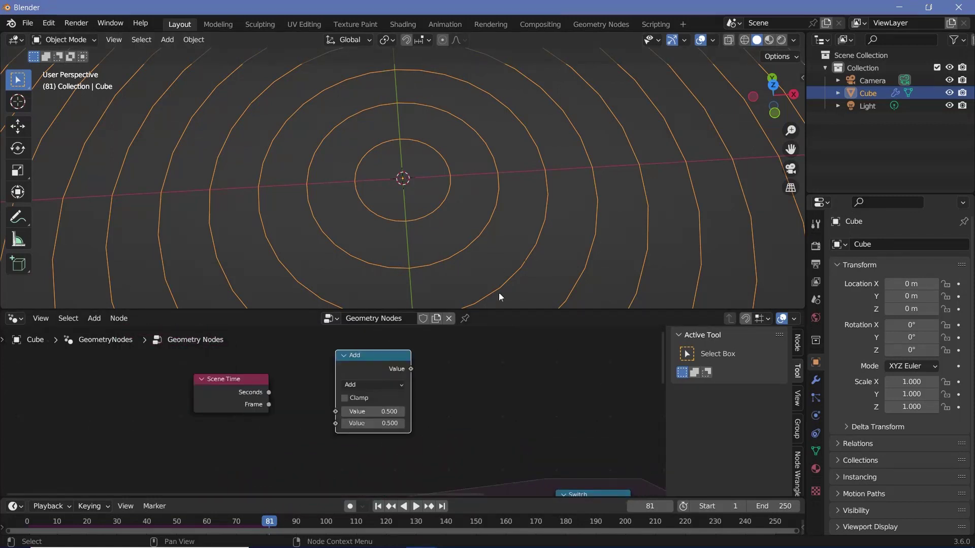
pyautogui.scroll(2, 217, 416)
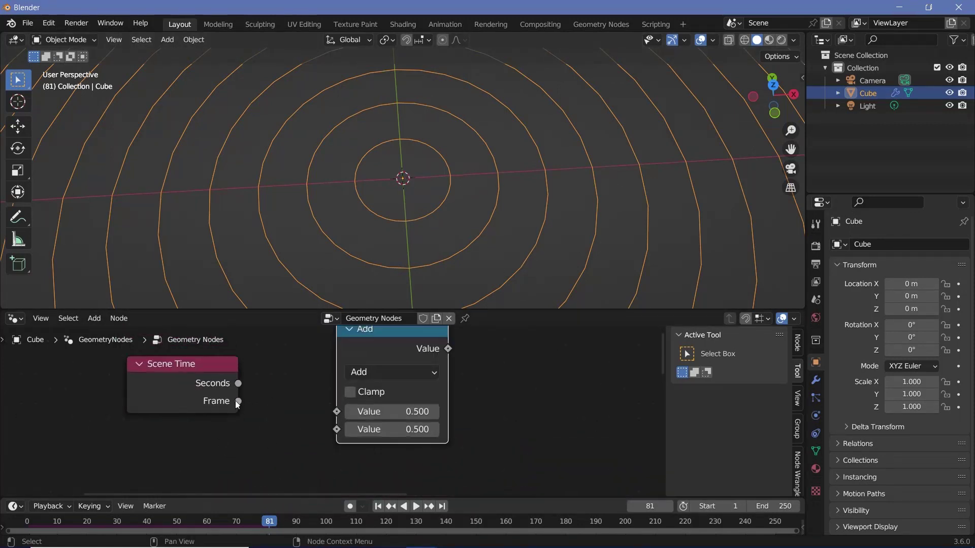
pyautogui.moveTo(237, 401); pyautogui.dragTo(337, 410)
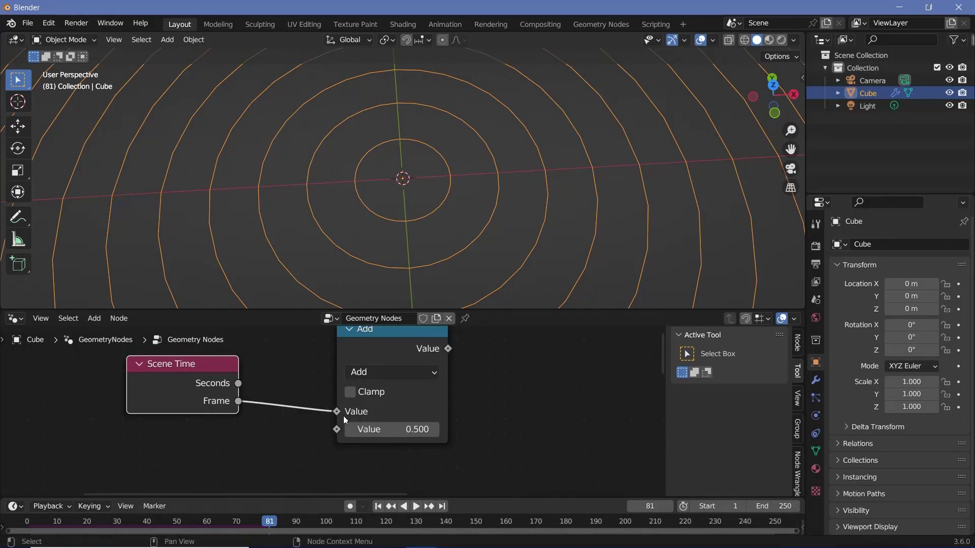
# Set the Math node's operation to Modulo with a second value of 10
pyautogui.click(413, 373)
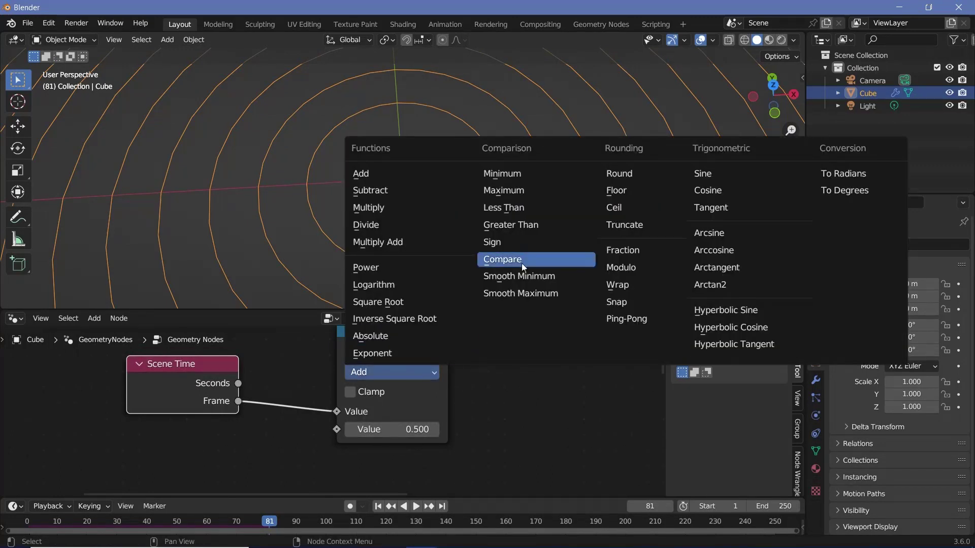
pyautogui.click(666, 265)
pyautogui.click(391, 430)
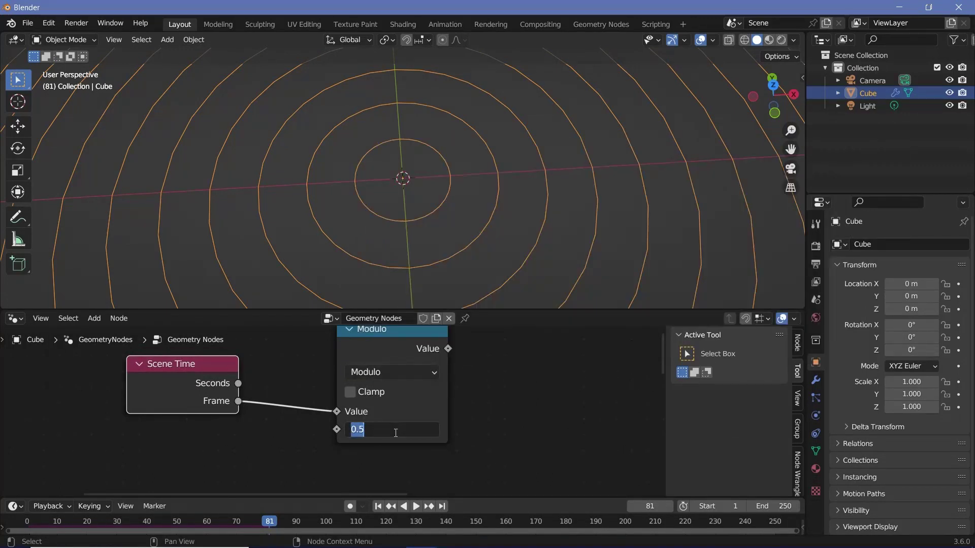
pyautogui.write('10')
pyautogui.press('Return')
pyautogui.moveTo(441, 348); pyautogui.dragTo(337, 380, button='middle')
pyautogui.moveTo(342, 380); pyautogui.dragTo(428, 384)
pyautogui.scroll(-1, 438, 399)
pyautogui.scroll(-2, 439, 402)
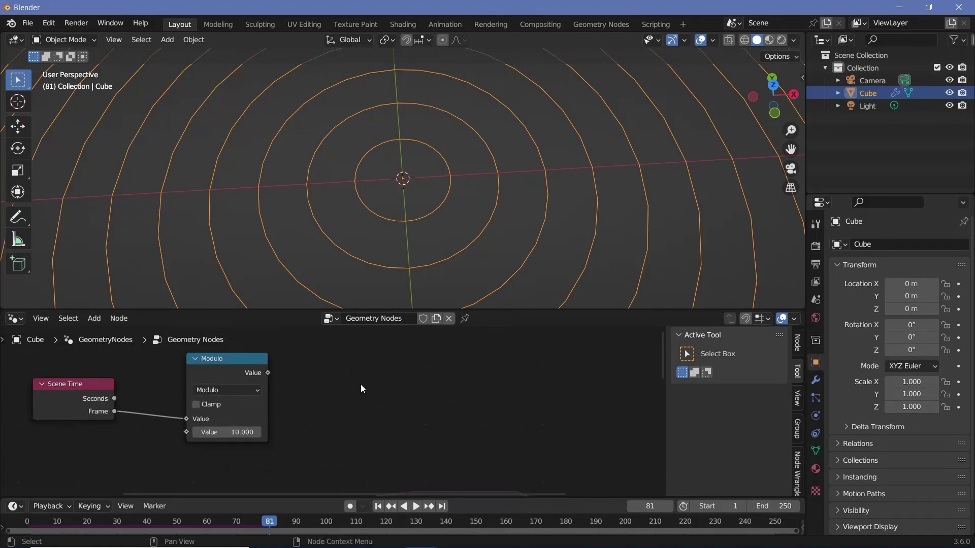
# Add a Compare node after the Modulo node and set it to an Integer comparison using Equal
pyautogui.hotkey('shift', 'a')
pyautogui.click(345, 290)
pyautogui.write('com')
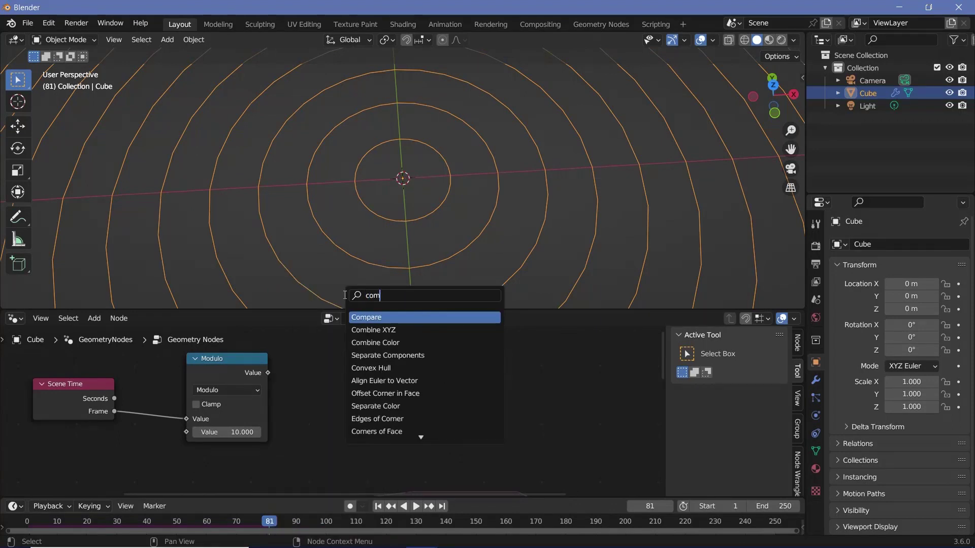
pyautogui.click(358, 320)
pyautogui.click(341, 384)
pyautogui.scroll(5, 346, 387)
pyautogui.click(346, 387)
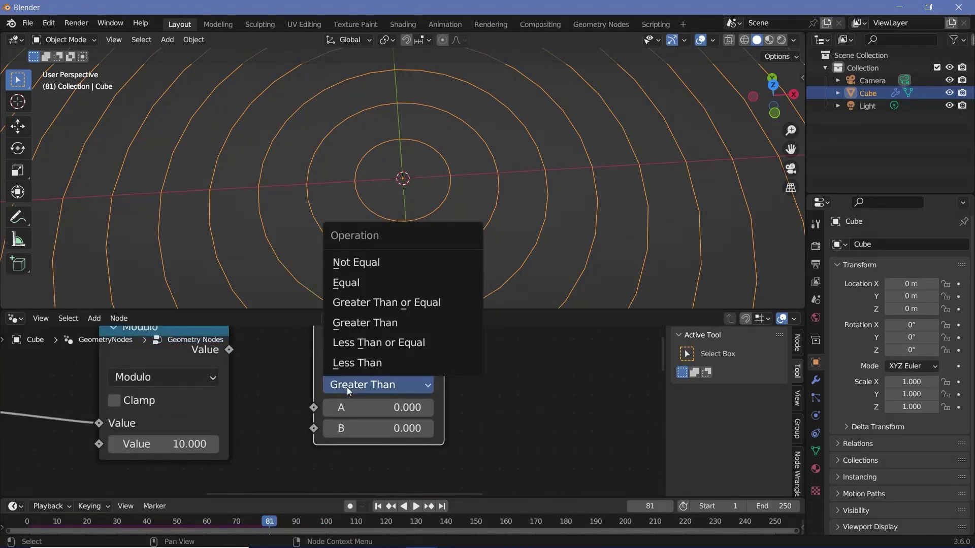
pyautogui.click(366, 287)
pyautogui.click(344, 363)
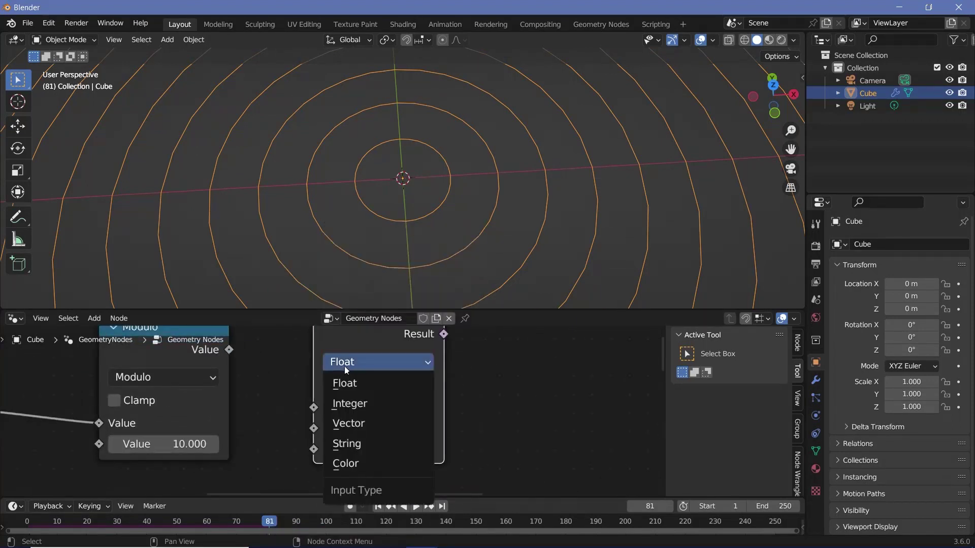
pyautogui.click(356, 403)
# Connect the Modulo value to input A of the Compare node and its Result to the Switch node's Switch input
pyautogui.moveTo(229, 350); pyautogui.dragTo(314, 409)
pyautogui.scroll(-2, 387, 416)
pyautogui.moveTo(414, 355); pyautogui.dragTo(440, 366)
pyautogui.scroll(-3, 442, 372)
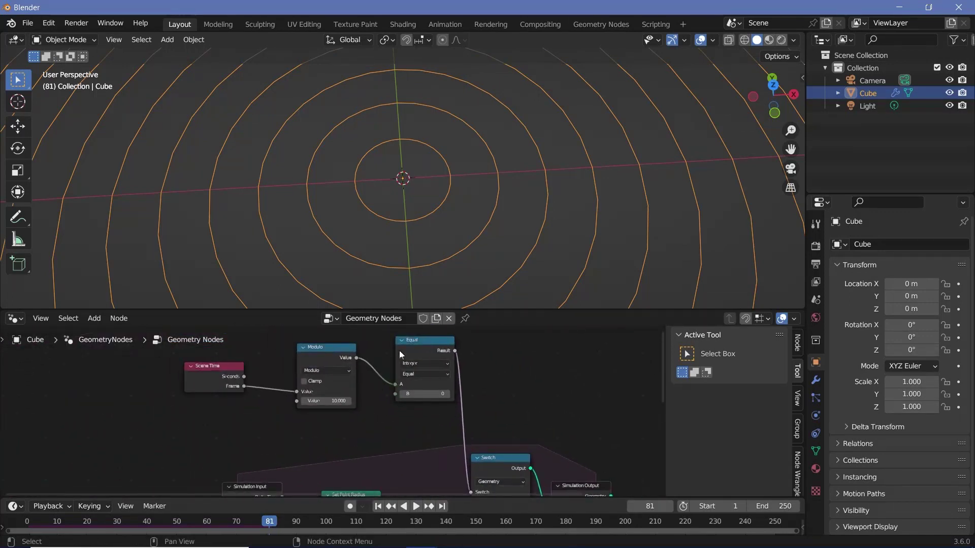
# Move the Scene Time node closer to the Modulo node and nudge the Join Geometry node slightly inside the simulation zone
pyautogui.moveTo(230, 361); pyautogui.dragTo(264, 357)
pyautogui.moveTo(506, 432); pyautogui.dragTo(398, 326, button='middle')
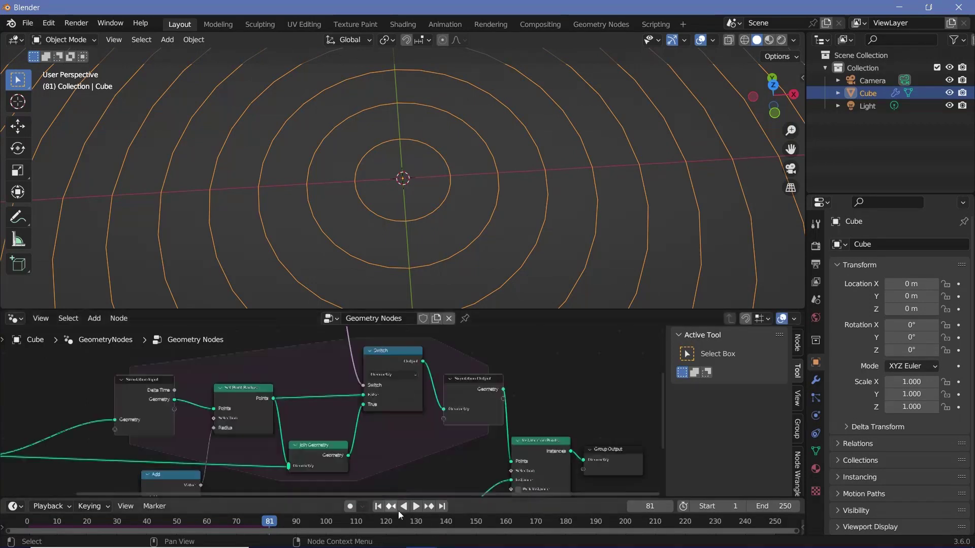
pyautogui.moveTo(317, 468); pyautogui.dragTo(332, 472)
pyautogui.scroll(-3, 332, 472)
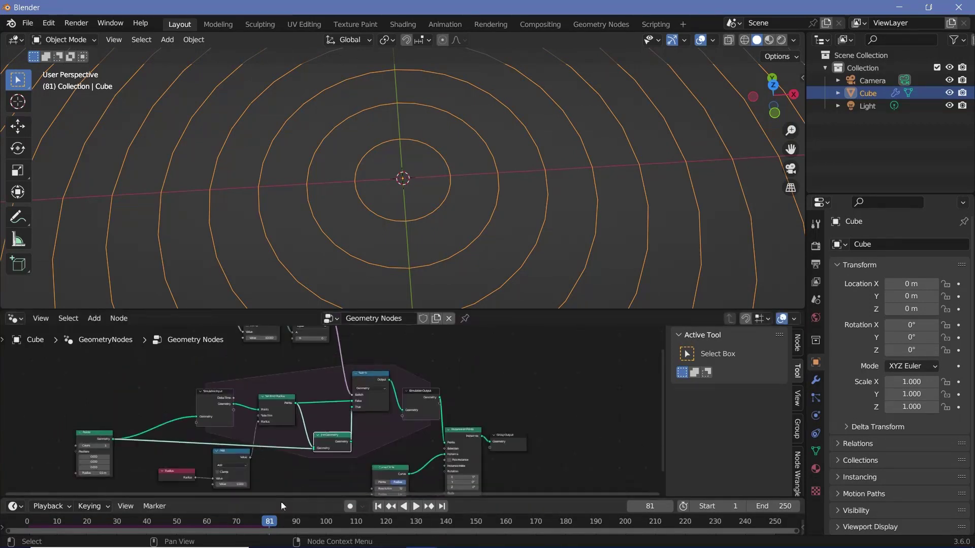
# Play the simulation from frame 0 and examine the emitted circles from above
pyautogui.click(37, 518)
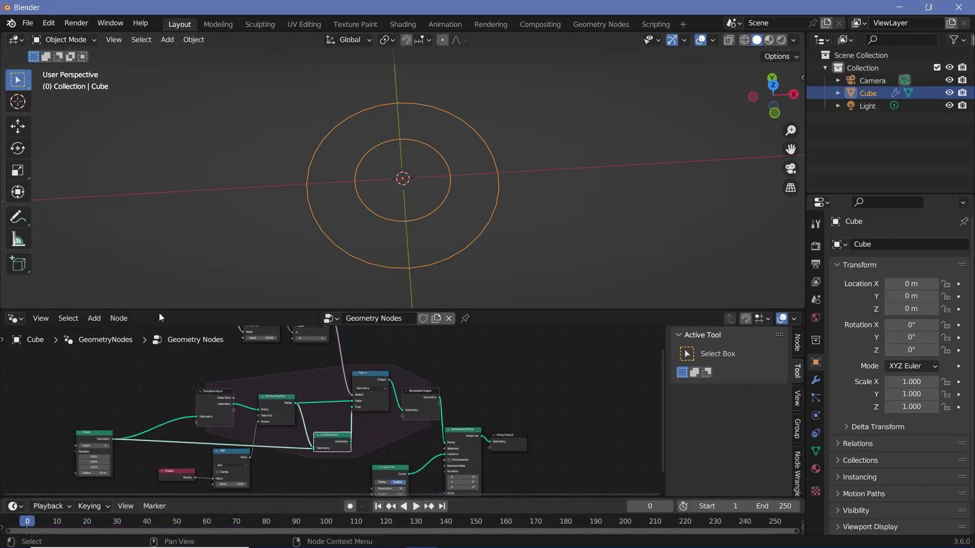
pyautogui.press('space')
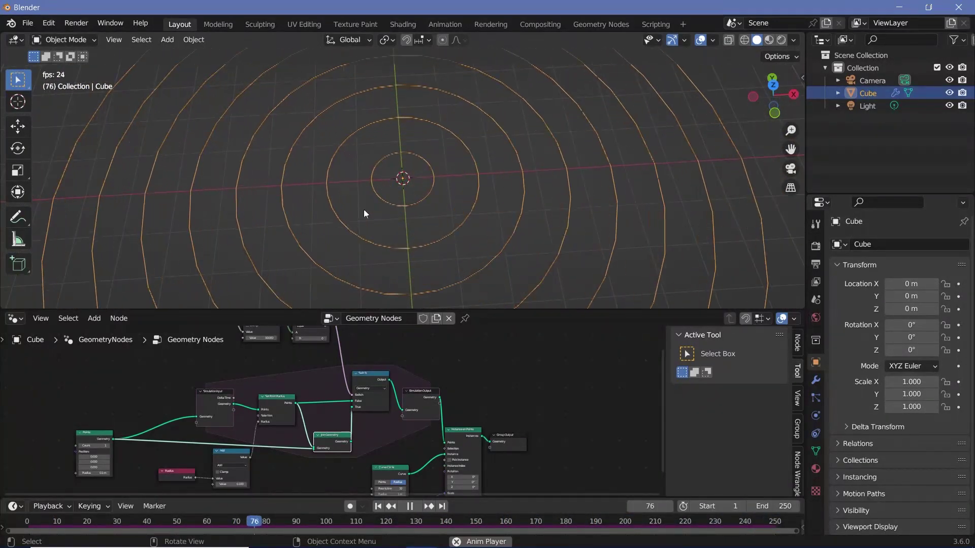
pyautogui.scroll(-3, 391, 208)
pyautogui.press('space')
pyautogui.moveTo(425, 198); pyautogui.dragTo(422, 233, button='middle')
pyautogui.scroll(3, 426, 231)
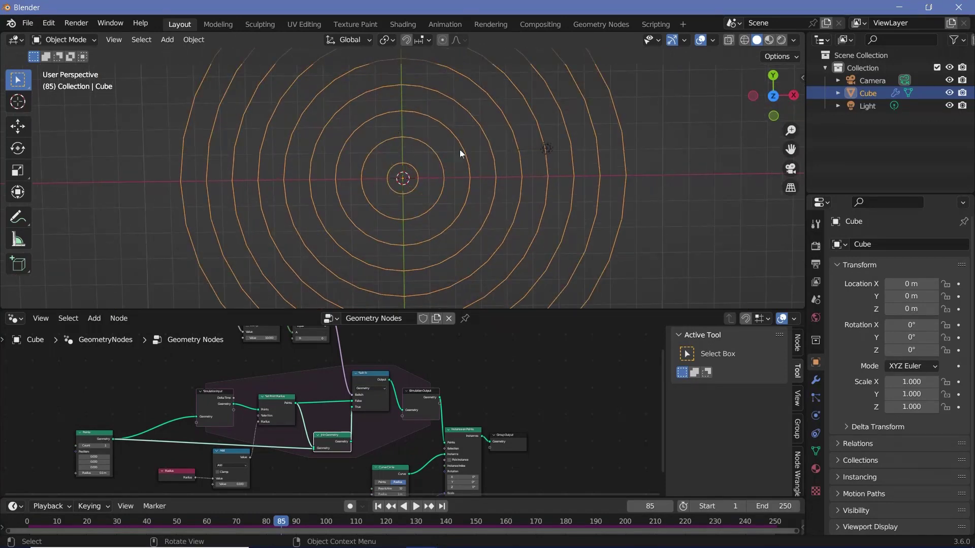
# Set the second value of the Add node fed by Radius to 0.01
pyautogui.scroll(5, 350, 381)
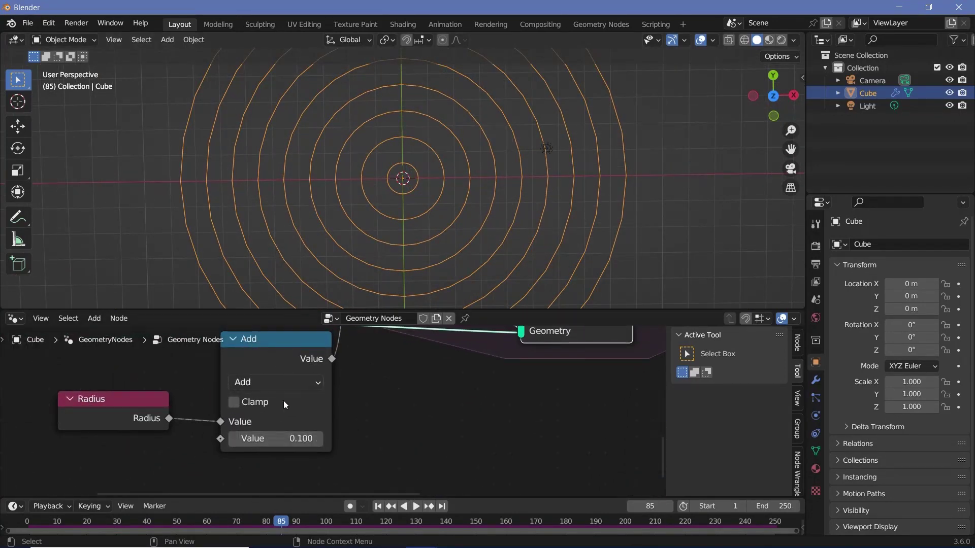
pyautogui.click(286, 440)
pyautogui.write('0.1')
pyautogui.press('BackSpace')
pyautogui.write('01')
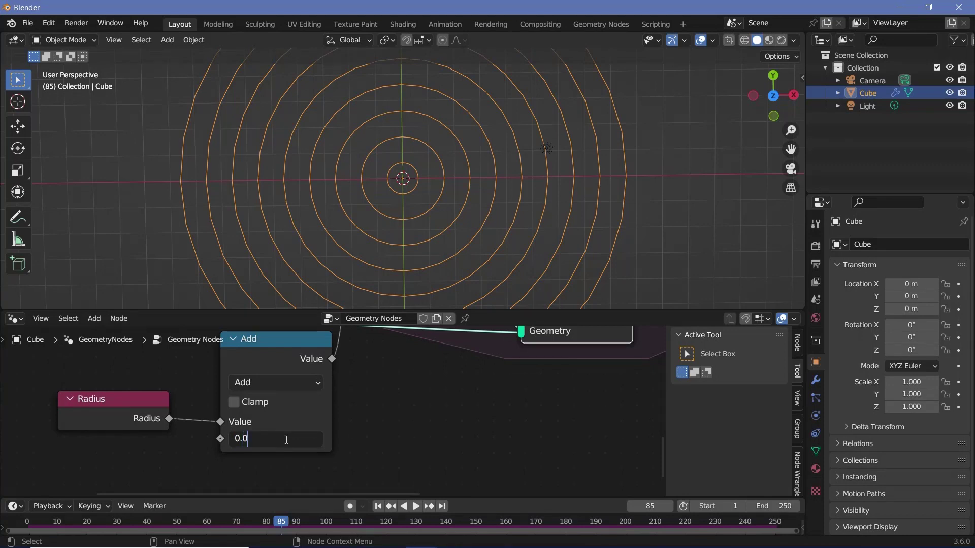
pyautogui.press('Return')
# Replay the simulation from frame 0 to check the circles' growth speed and spacing
pyautogui.click(40, 520)
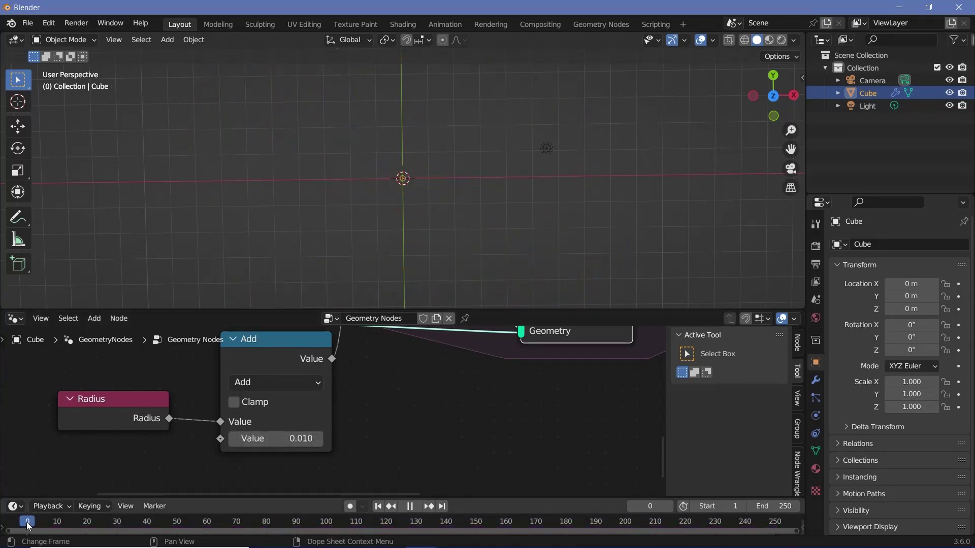
pyautogui.press('space')
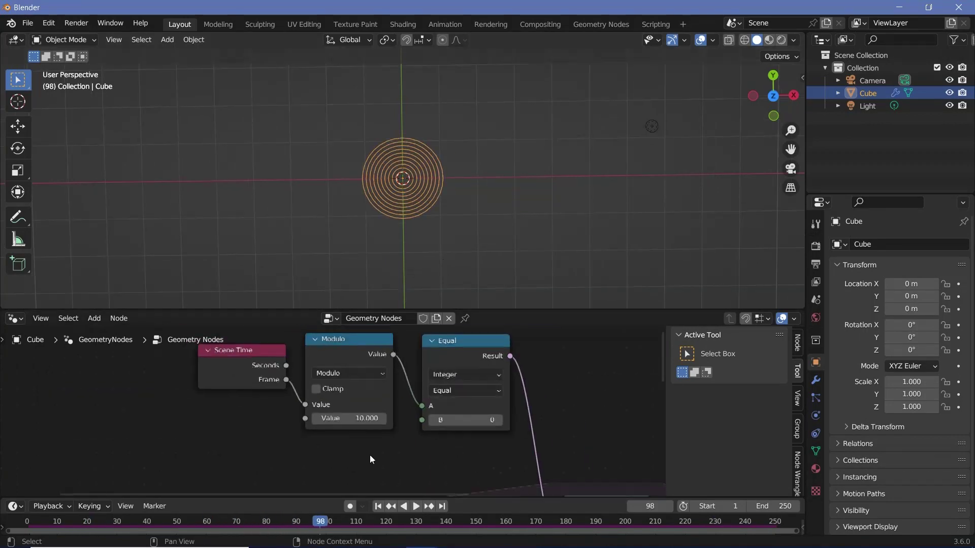
pyautogui.scroll(4, 380, 407)
pyautogui.press('space')
pyautogui.scroll(1, 416, 182)
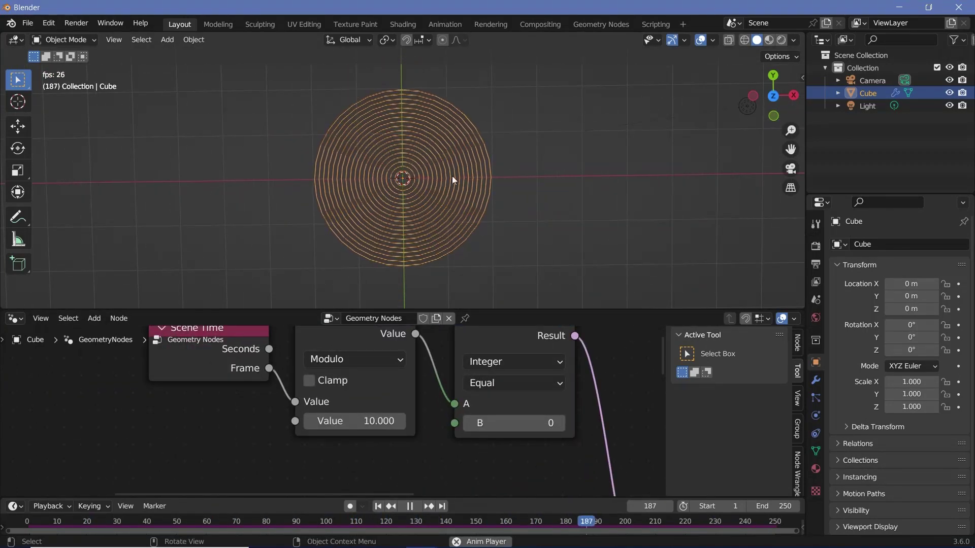
# Set the Modulo node's second value to 5 and play the simulation, stepping through a few frames
pyautogui.click(368, 421)
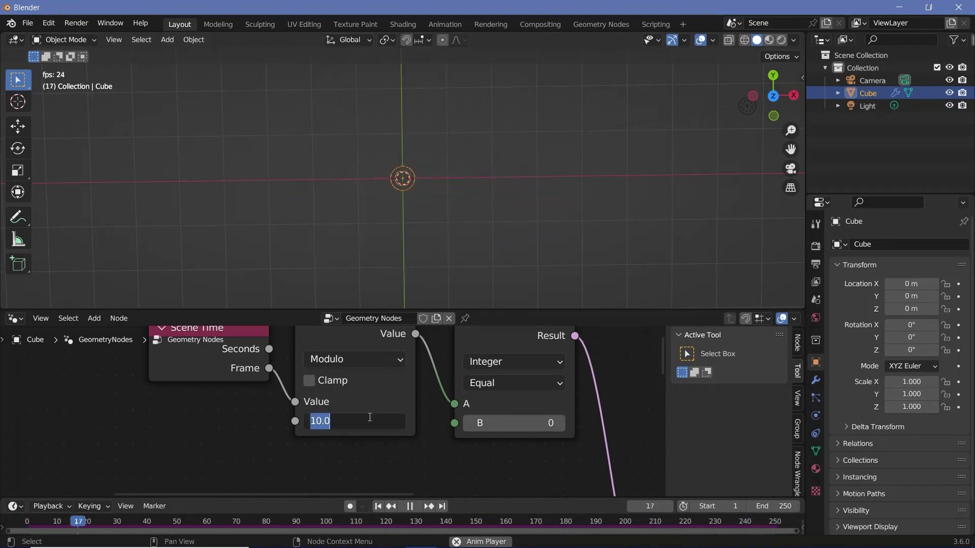
pyautogui.write('5')
pyautogui.press('Return')
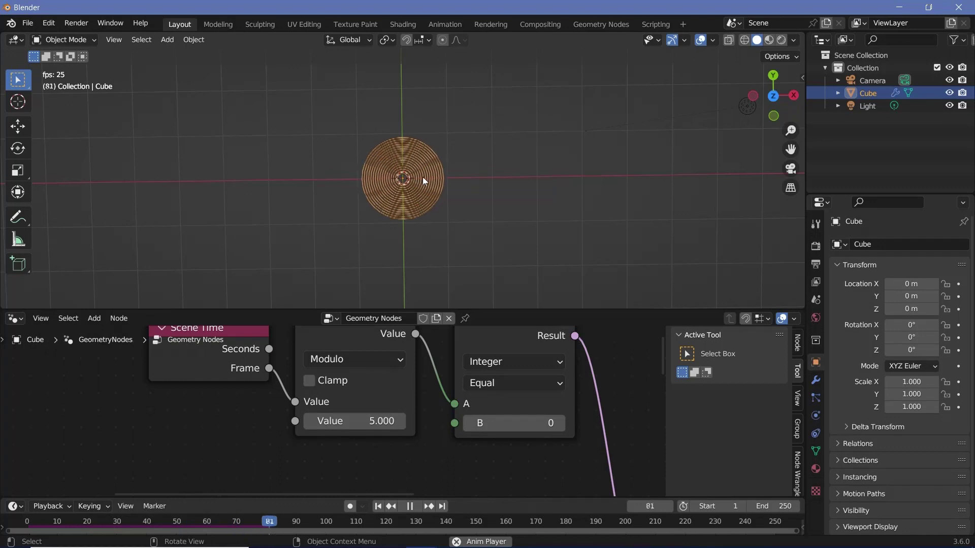
pyautogui.press('space')
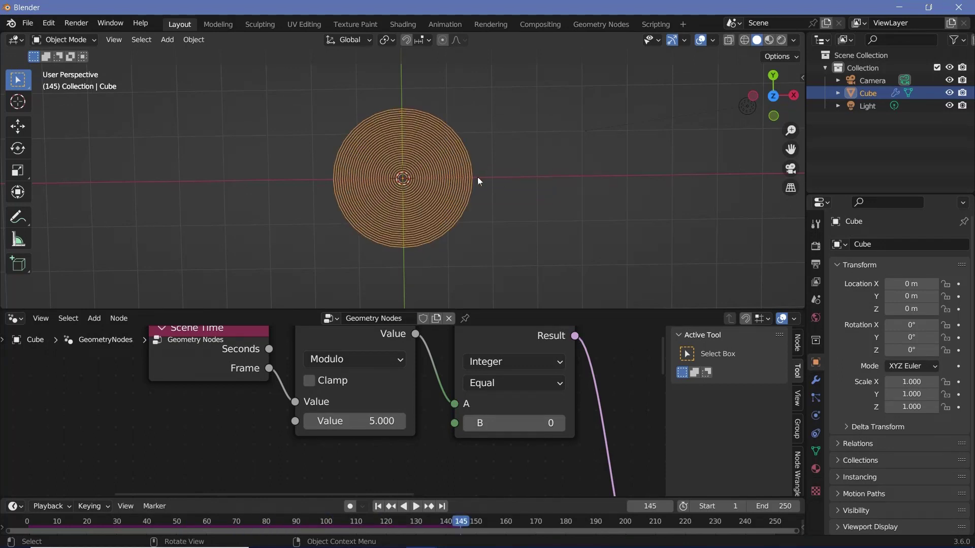
pyautogui.press('space')
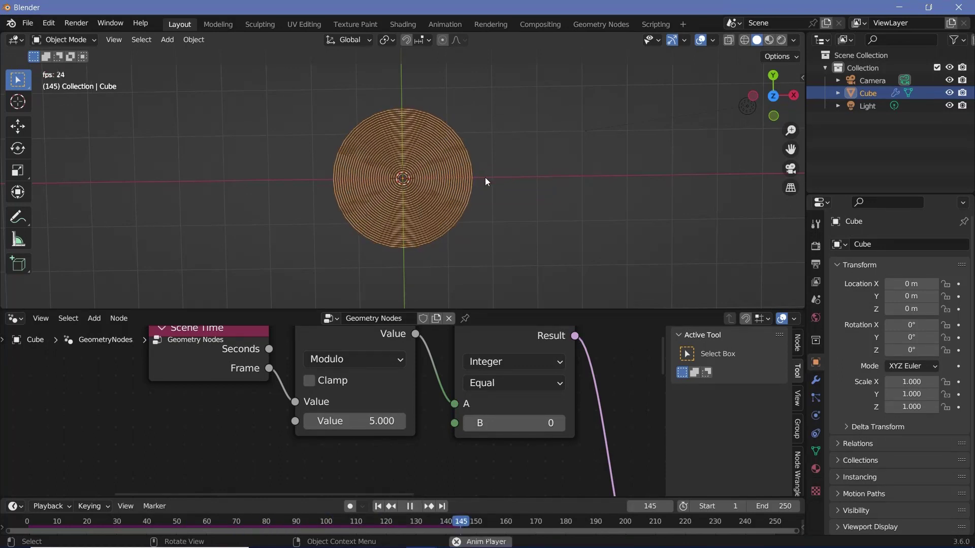
pyautogui.press('space')
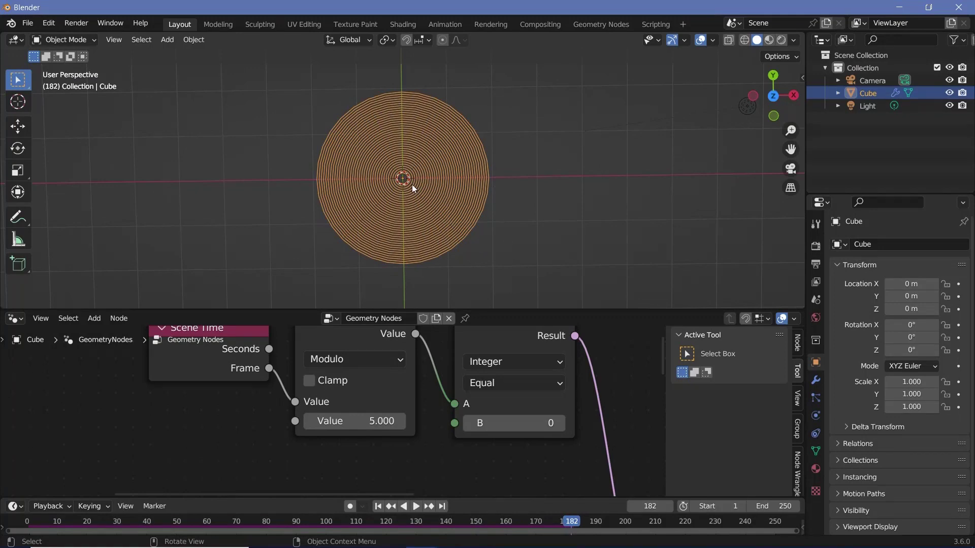
pyautogui.press('Right')
pyautogui.press('Right')
pyautogui.press('Right')
pyautogui.press('Right')
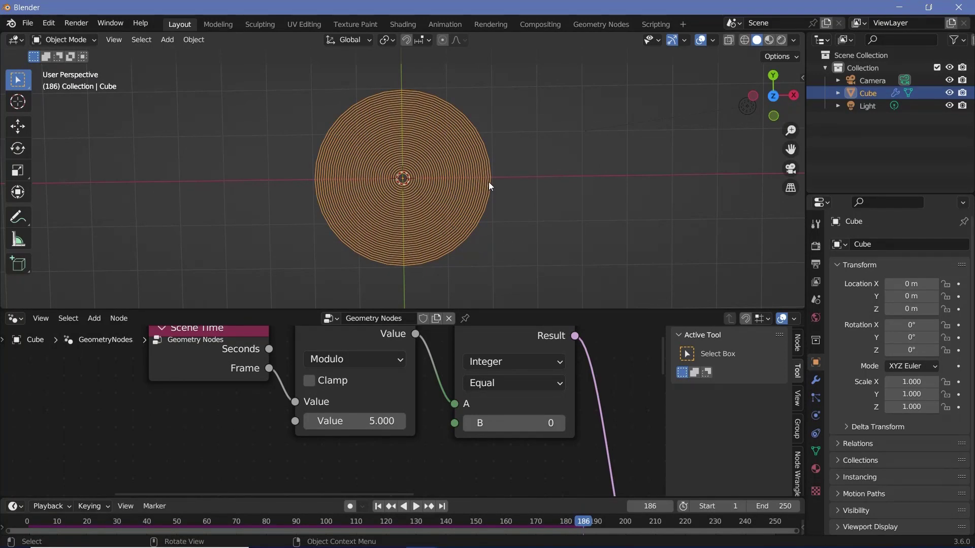
# Set the radius Add node's second value to 0.02 and replay the simulation from the first frame
pyautogui.scroll(-3, 311, 428)
pyautogui.moveTo(312, 427); pyautogui.dragTo(365, 447, button='middle')
pyautogui.scroll(1, 365, 446)
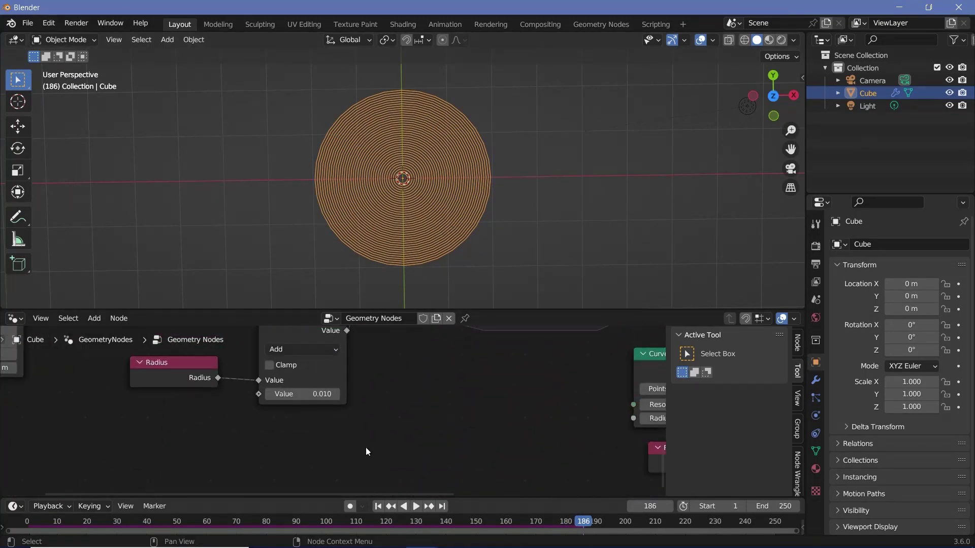
pyautogui.scroll(2, 366, 447)
pyautogui.click(325, 432)
pyautogui.write('0.01')
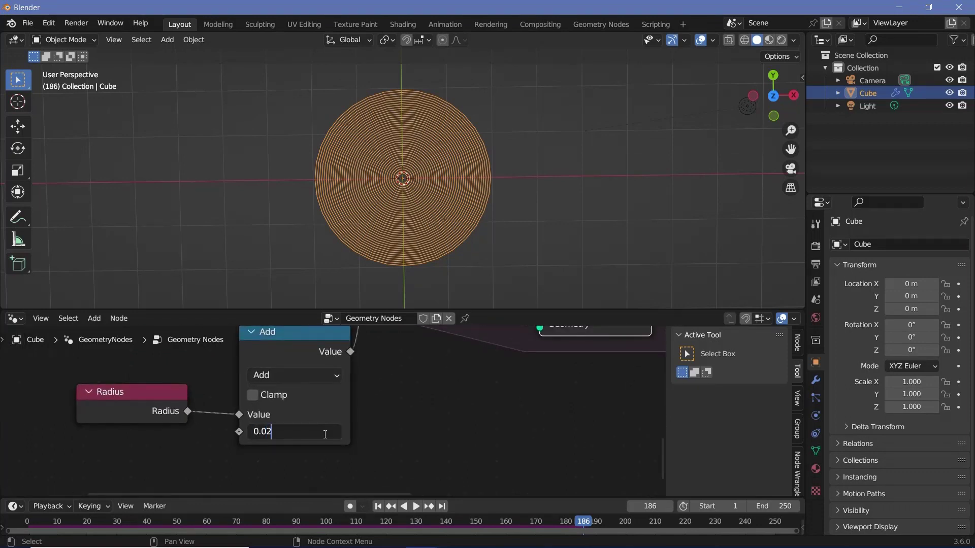
pyautogui.press('Return')
pyautogui.hotkey('shift', 'Left')
pyautogui.press('space')
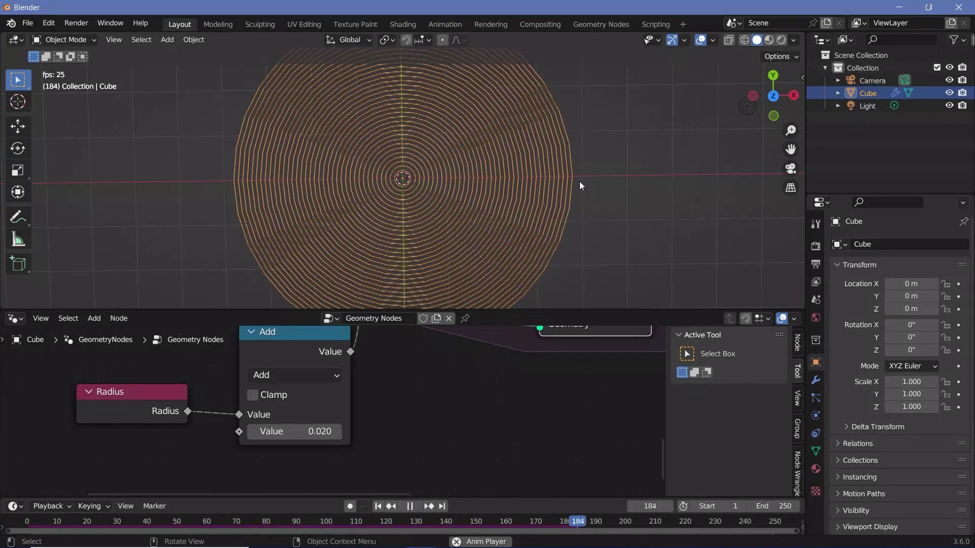
pyautogui.press('space')
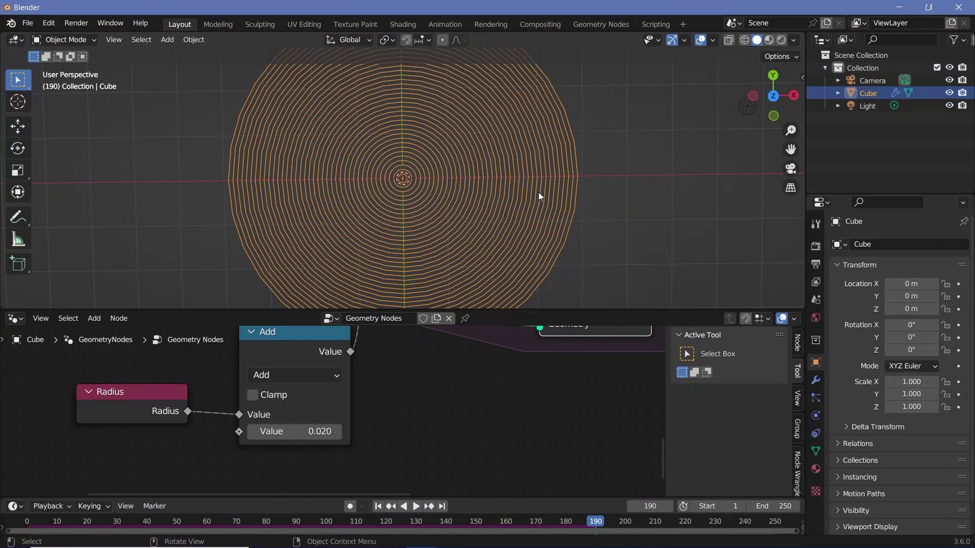
# Set the Modulo node's second value to 1
pyautogui.moveTo(295, 352)
pyautogui.mouseDown()
pyautogui.moveTo(301, 384)
pyautogui.moveTo(287, 362)
pyautogui.mouseUp()
pyautogui.scroll(-5, 361, 371)
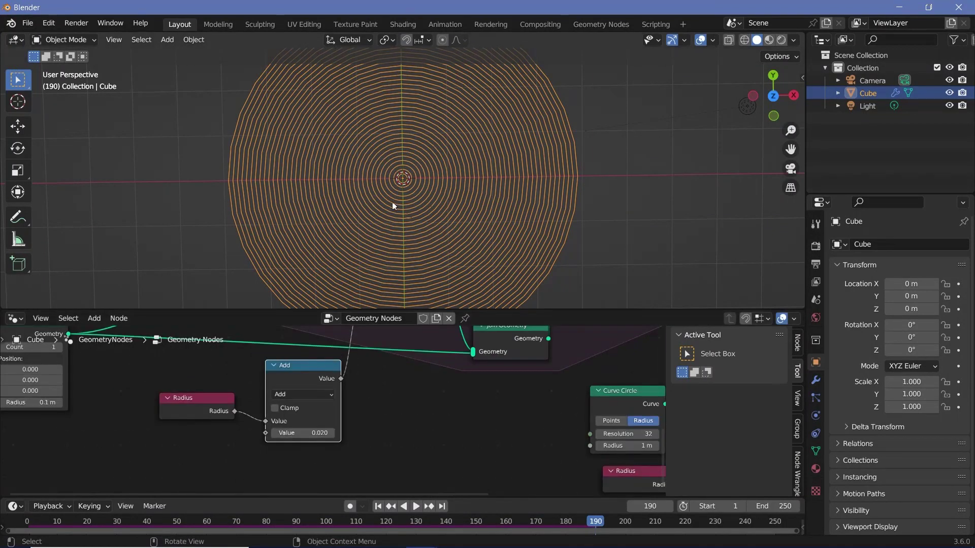
pyautogui.moveTo(388, 410); pyautogui.dragTo(382, 487, button='middle')
pyautogui.moveTo(381, 330); pyautogui.dragTo(374, 371, button='middle')
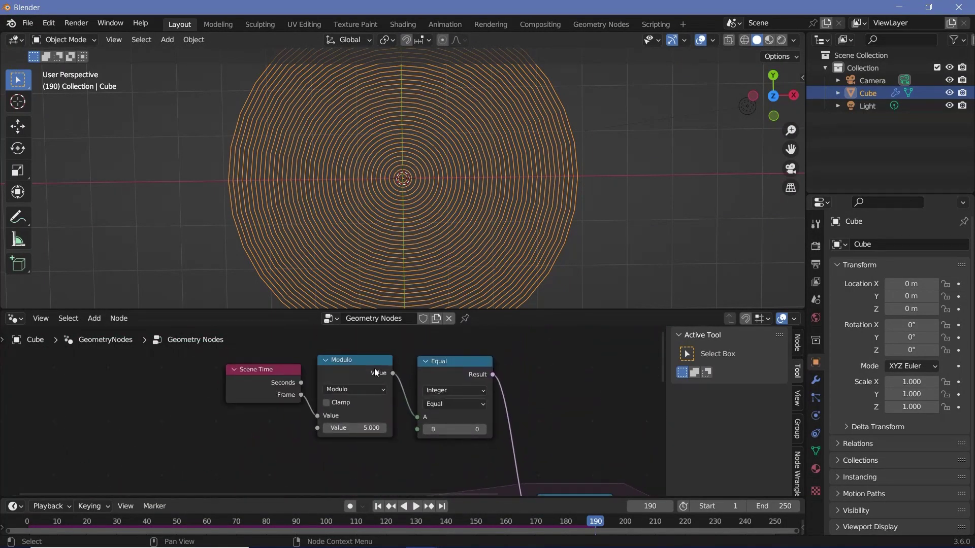
pyautogui.scroll(4, 372, 360)
pyautogui.click(372, 363)
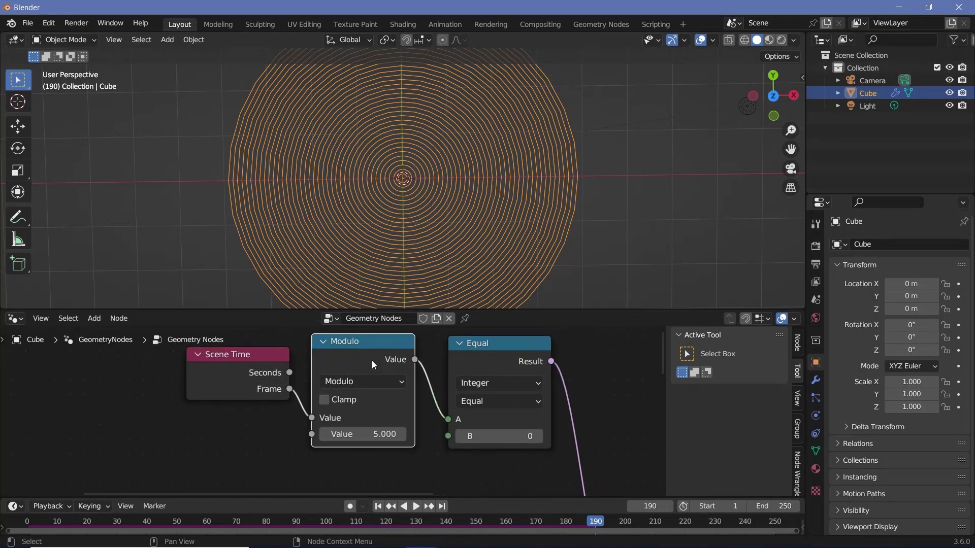
pyautogui.doubleClick(366, 434)
pyautogui.write('1')
pyautogui.press('Return')
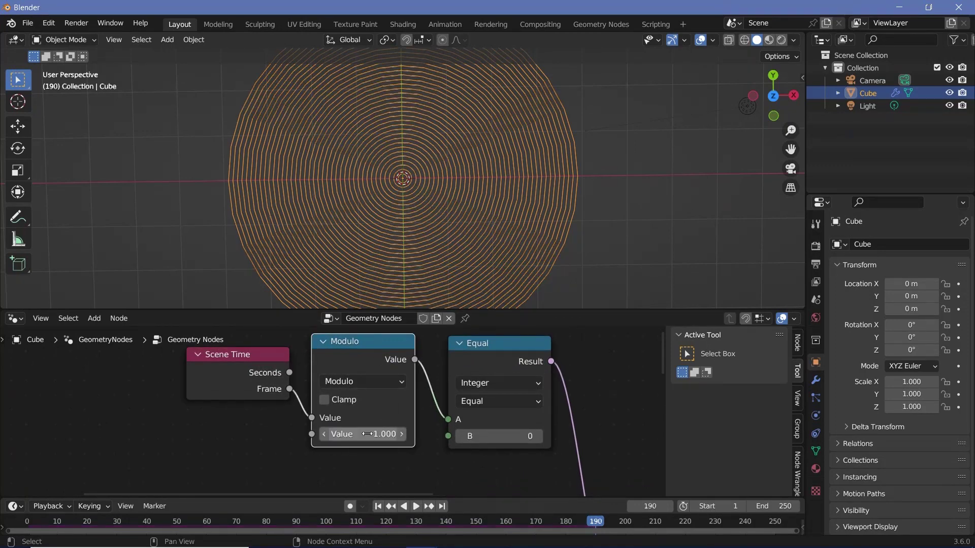
# Replay the simulation from the first frame, pause it and advance frame by frame to examine the dense circles
pyautogui.hotkey('shift', 'Left')
pyautogui.press('space')
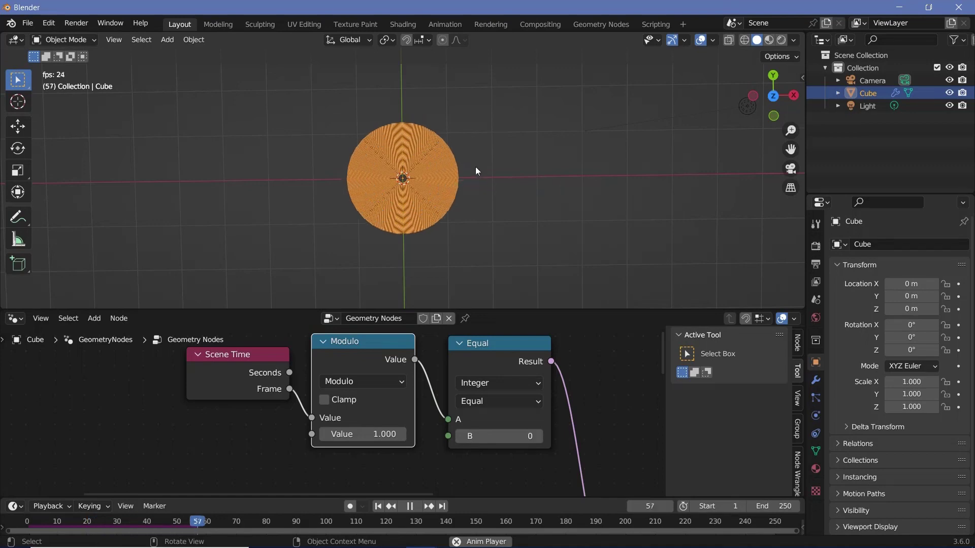
pyautogui.press('space')
pyautogui.press('Right')
pyautogui.press('Right')
pyautogui.press('Right')
pyautogui.press('Right')
pyautogui.press('Right')
pyautogui.press('Right')
pyautogui.press('Right')
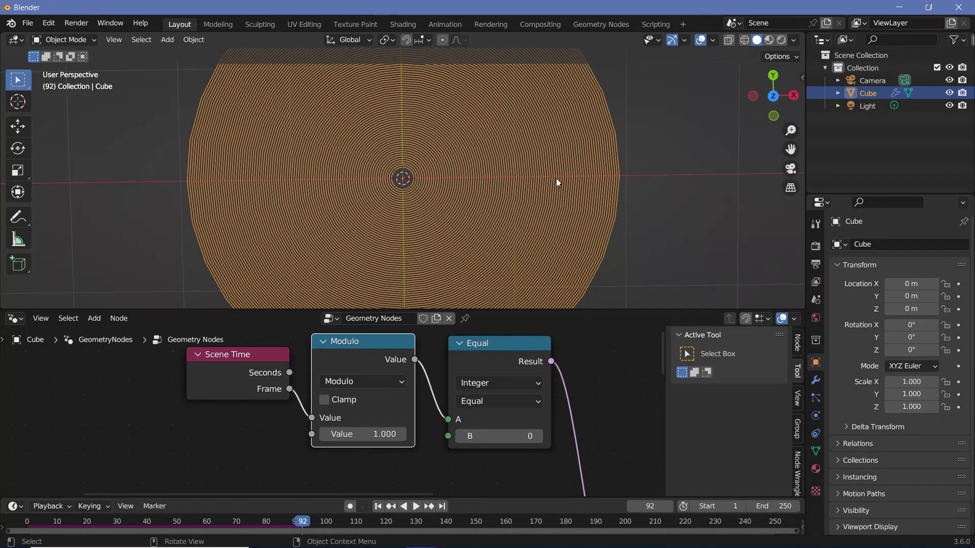
# Set the Modulo node's second value to 10 and replay the simulation from the first frame
pyautogui.scroll(1, 351, 415)
pyautogui.doubleClick(358, 431)
pyautogui.write('10')
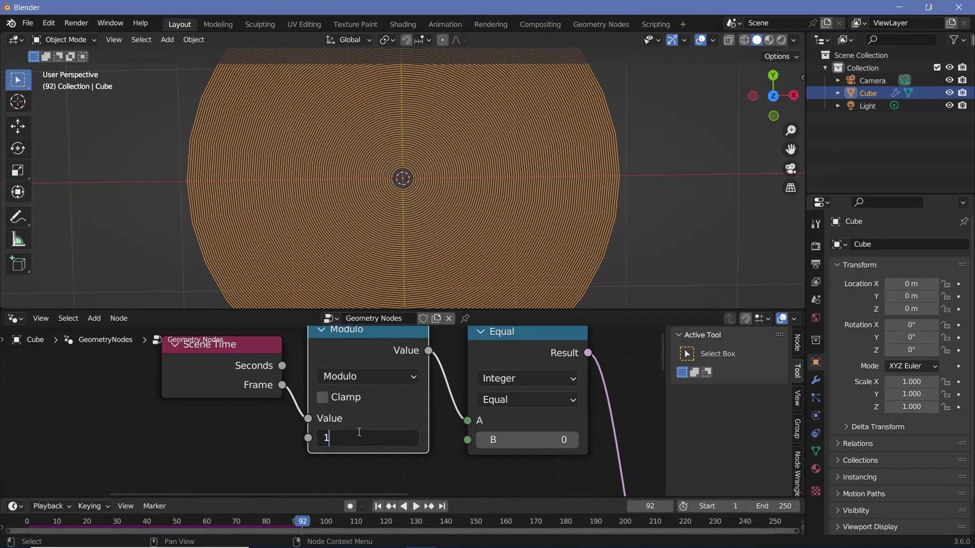
pyautogui.press('Return')
pyautogui.hotkey('shift', 'Left')
pyautogui.press('space')
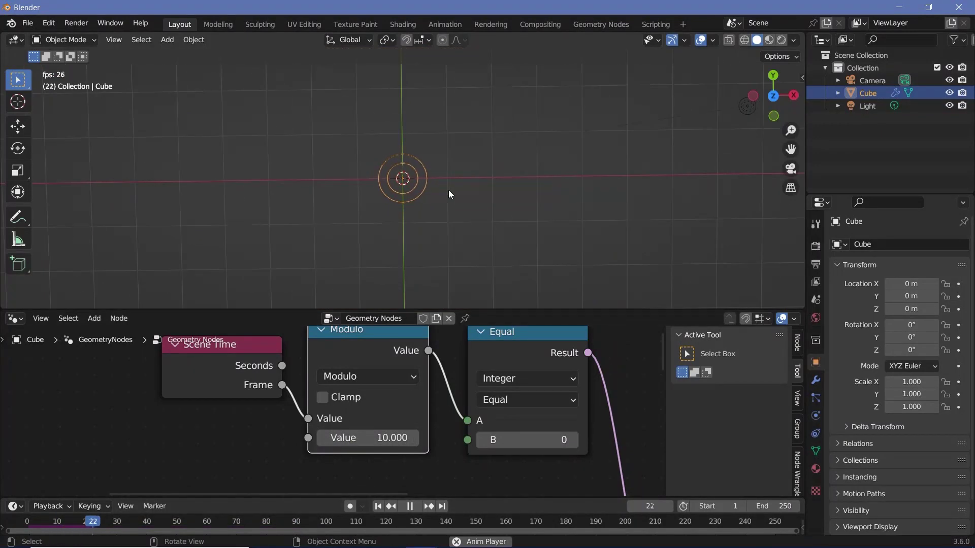
pyautogui.press('space')
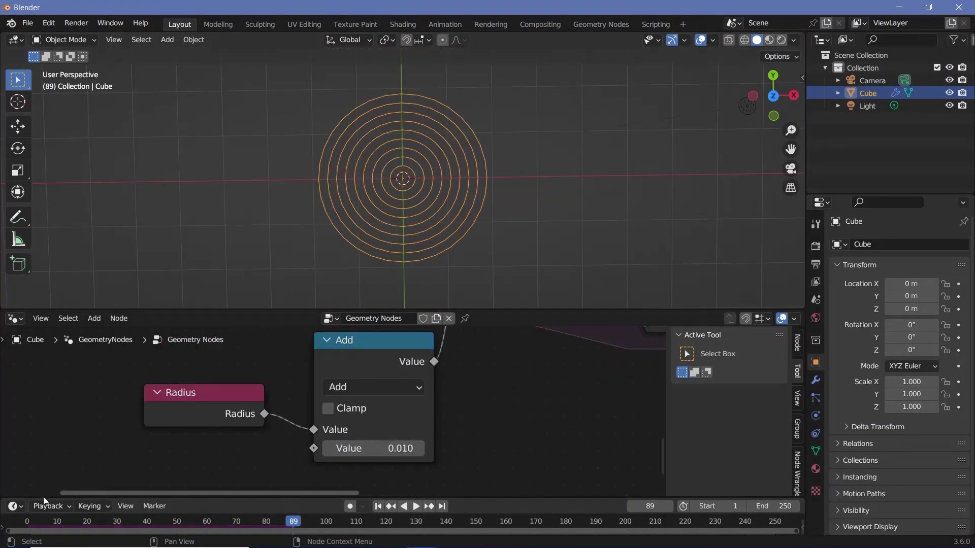
# Replay the simulation from frame 0 and inspect the circles with the viewport overlays briefly hidden
pyautogui.click(26, 524)
pyautogui.press('space')
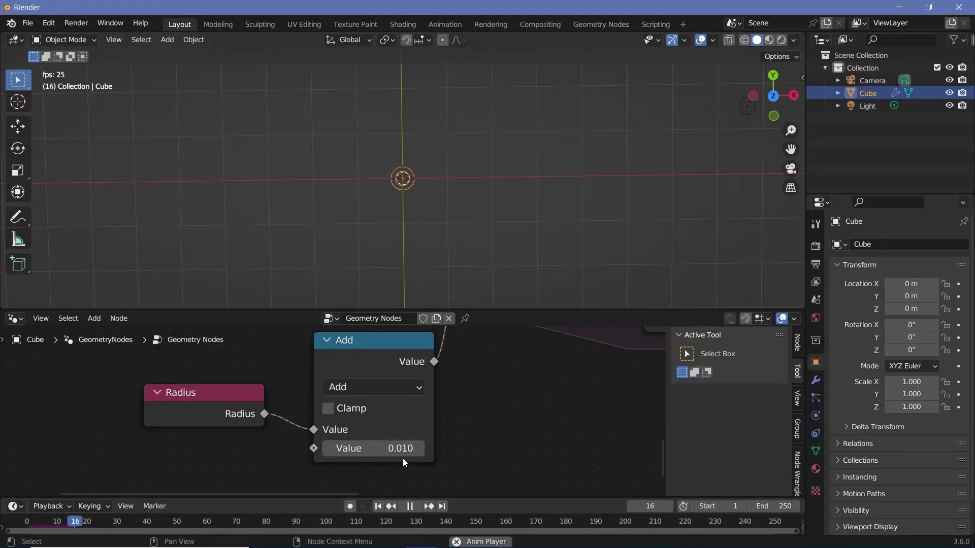
pyautogui.press('space')
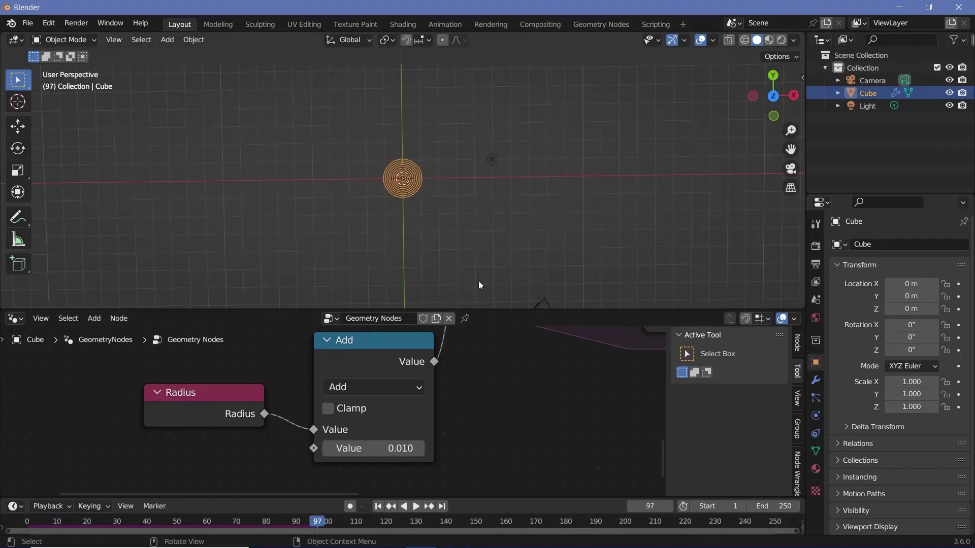
pyautogui.press('Home')
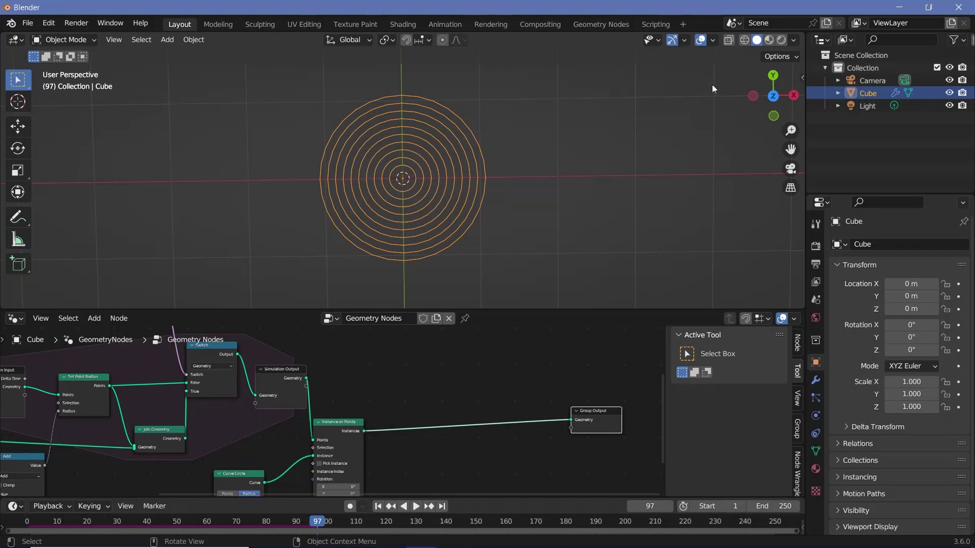
pyautogui.click(701, 40)
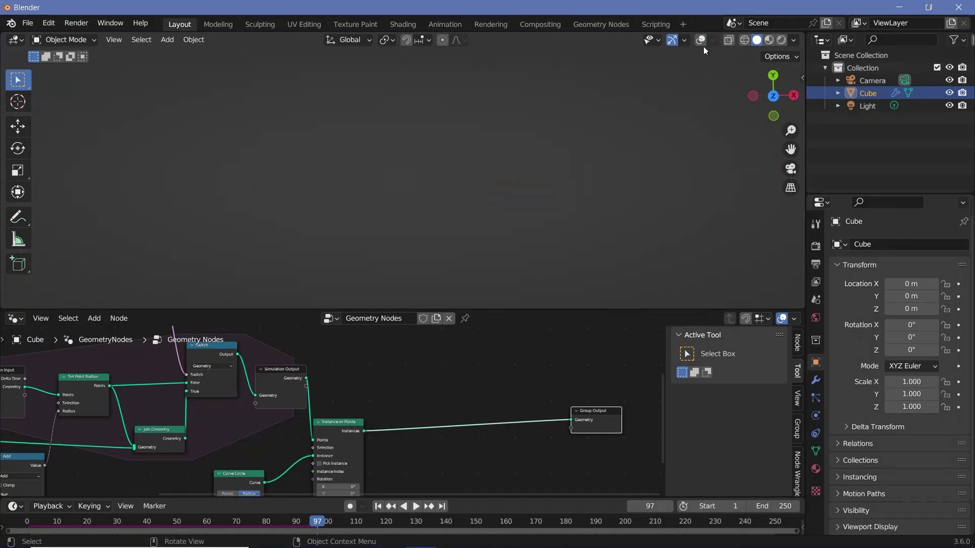
pyautogui.click(701, 40)
# Add a Curve to Mesh node on the link between Instance on Points and Group Output
pyautogui.moveTo(445, 404); pyautogui.dragTo(350, 358, button='middle')
pyautogui.hotkey('shift', 'a')
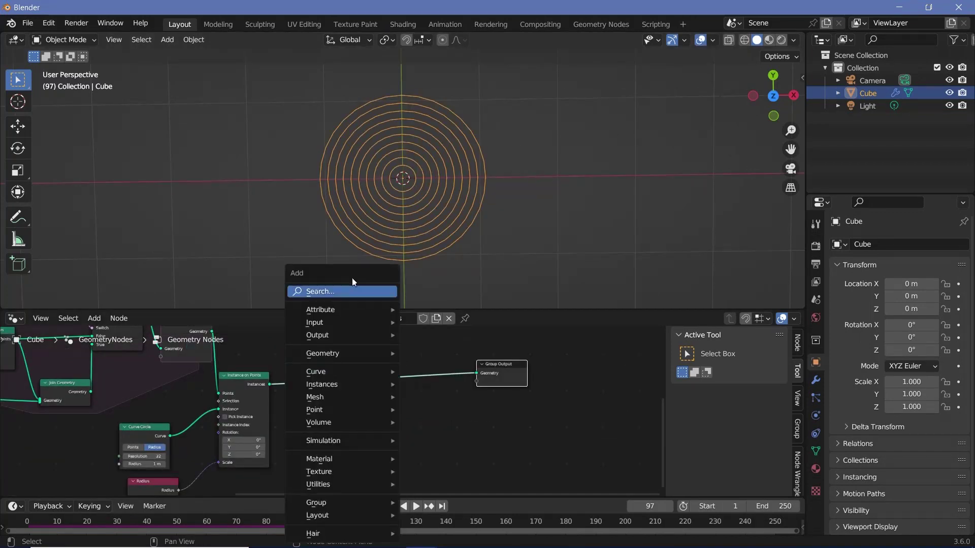
pyautogui.click(357, 290)
pyautogui.write('curve to')
# Add a Curve Circle node and connect its Curve output to the Profile Curve input of Curve to Mesh
pyautogui.hotkey('shift', 'a')
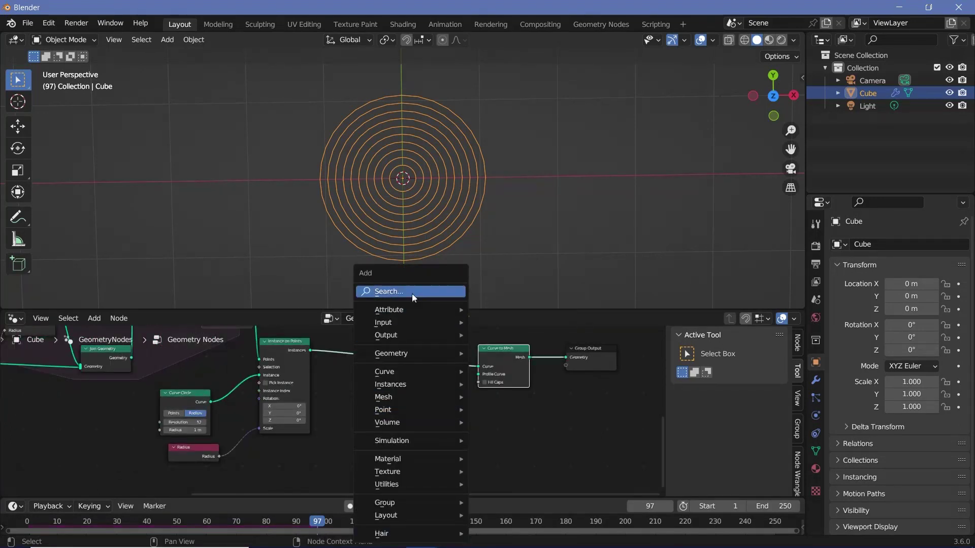
pyautogui.click(412, 292)
pyautogui.write('curve')
pyautogui.click(432, 404)
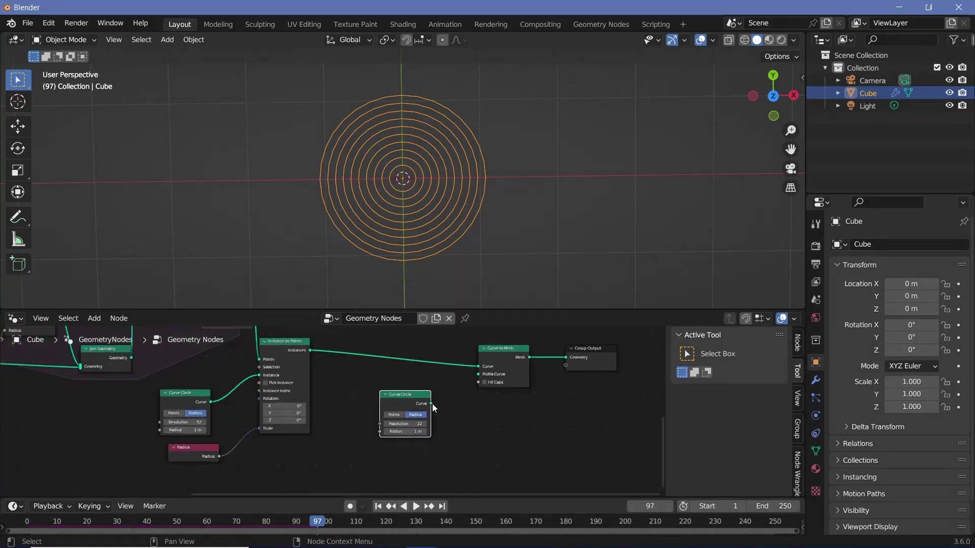
pyautogui.moveTo(431, 404); pyautogui.dragTo(478, 374)
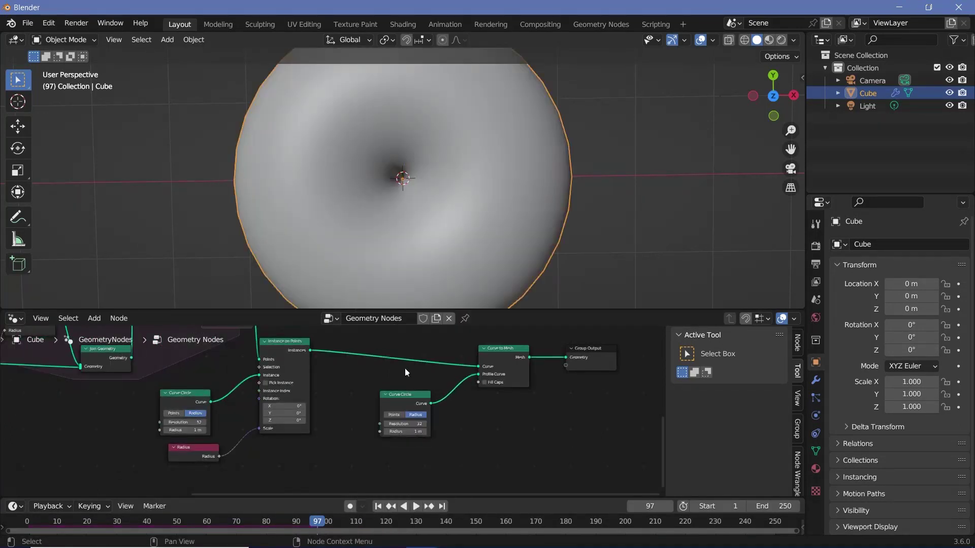
# Set the profile Curve Circle's radius to 0.01 m
pyautogui.scroll(5, 389, 407)
pyautogui.moveTo(347, 398); pyautogui.dragTo(269, 394, button='middle')
pyautogui.click(355, 436)
pyautogui.write('0.00')
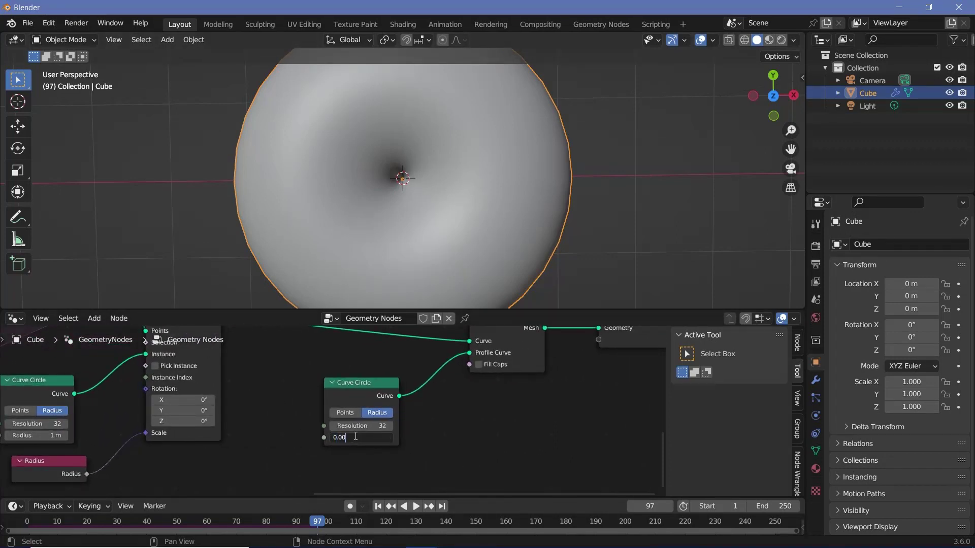
pyautogui.press('Return')
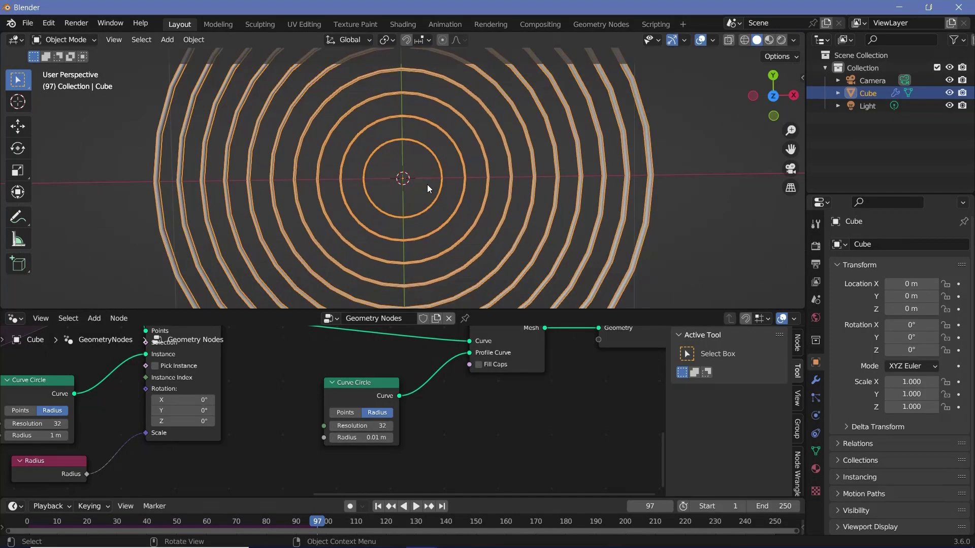
# Play and pause the simulation to compare the tube thickness of the inner and outer rings
pyautogui.scroll(-4, 428, 184)
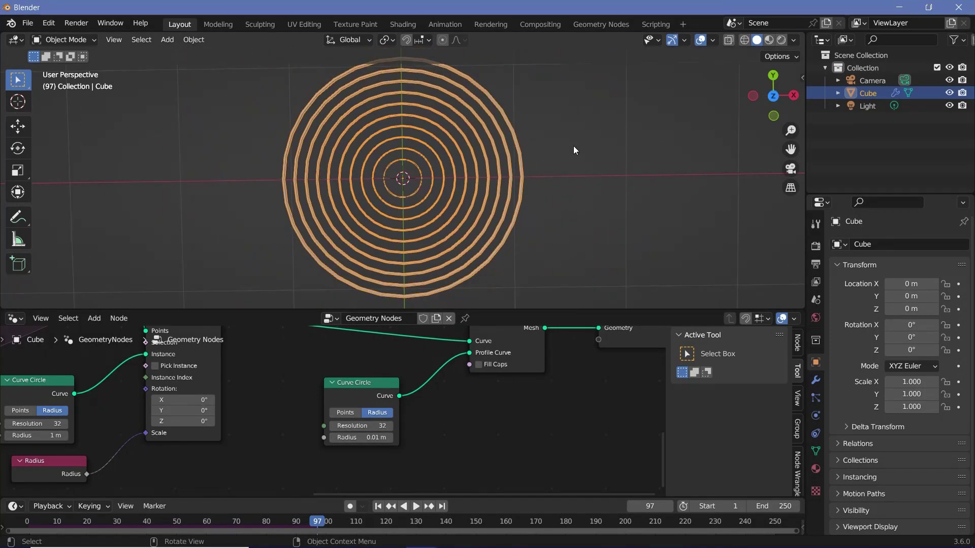
pyautogui.press('space')
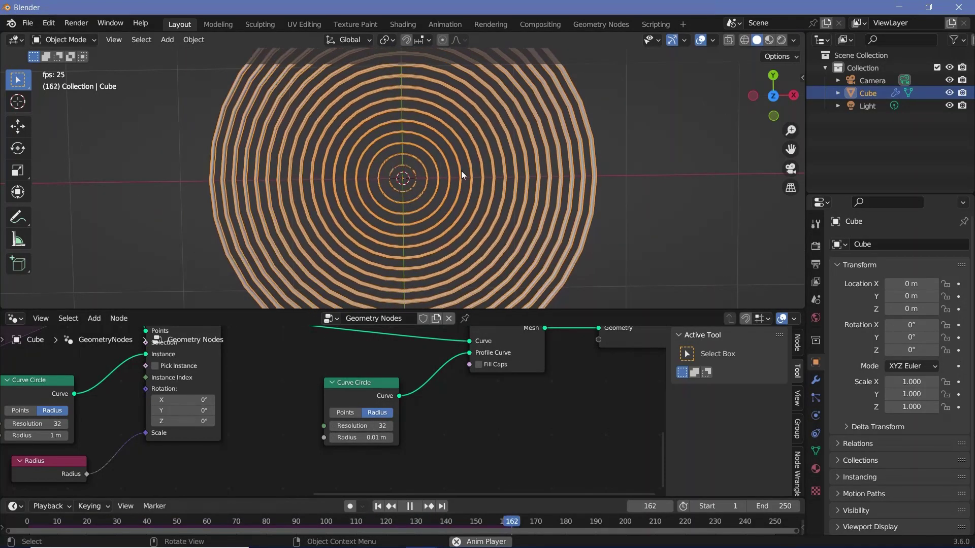
pyautogui.press('space')
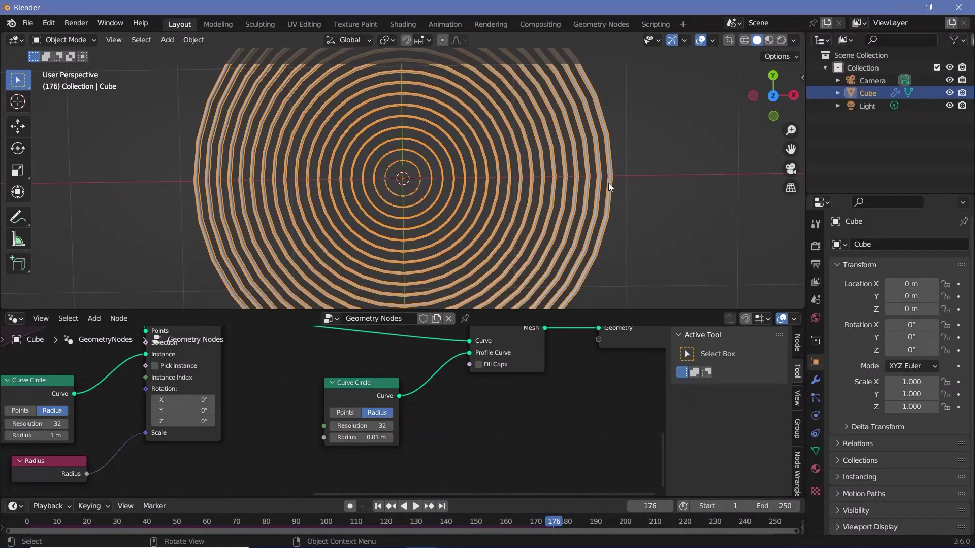
pyautogui.press('space')
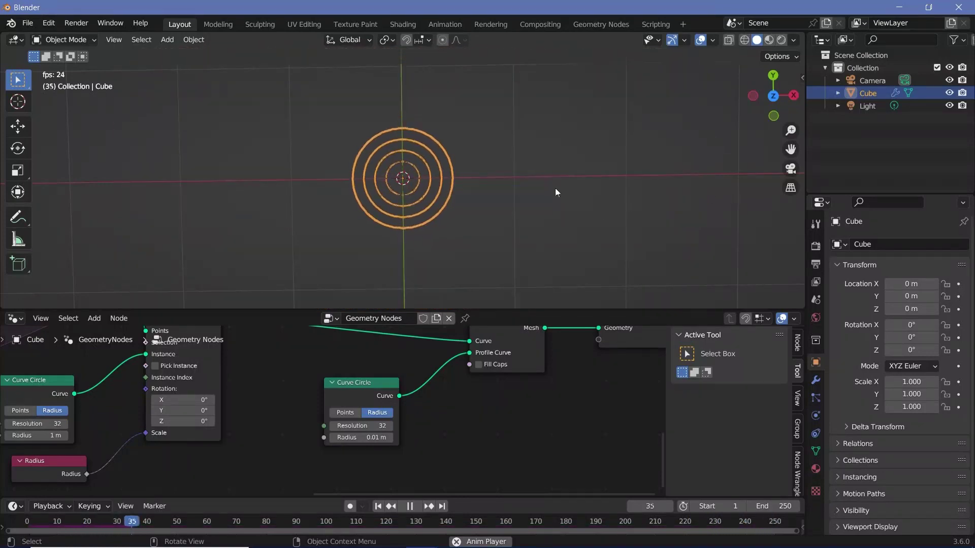
pyautogui.press('space')
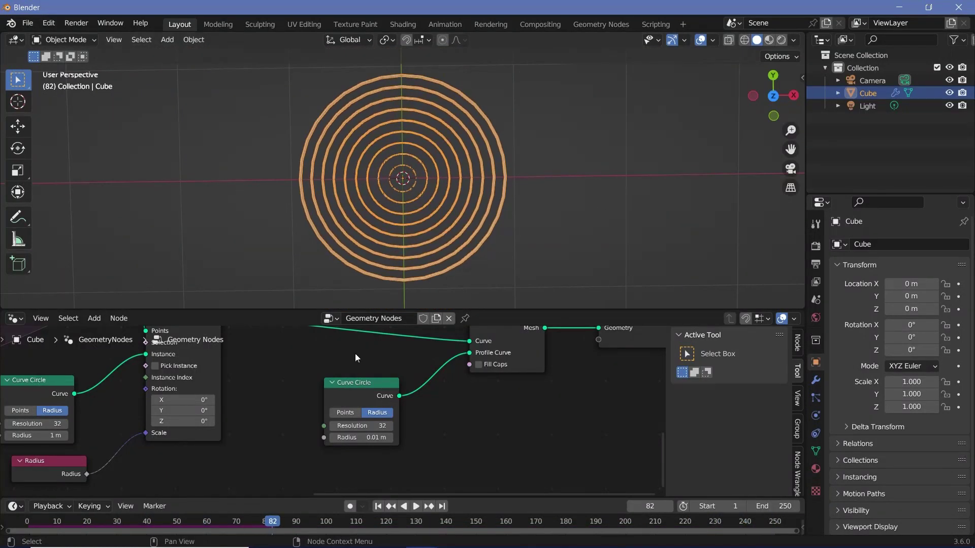
# Insert a Realize Instances node on the link between Instance on Points and Curve to Mesh
pyautogui.moveTo(355, 354); pyautogui.dragTo(387, 404, button='middle')
pyautogui.hotkey('shift', 'a')
pyautogui.click(383, 292)
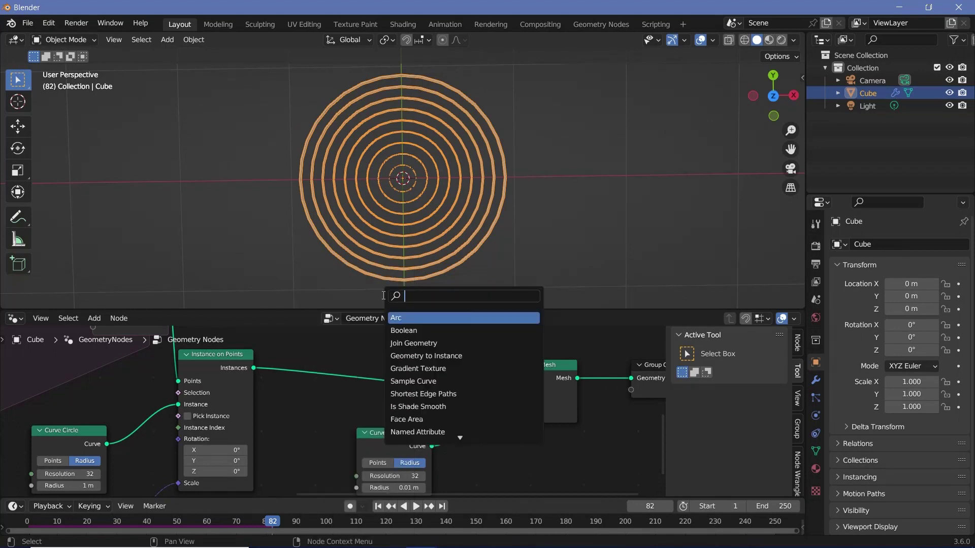
pyautogui.write('realize')
pyautogui.press('Return')
pyautogui.click(345, 401)
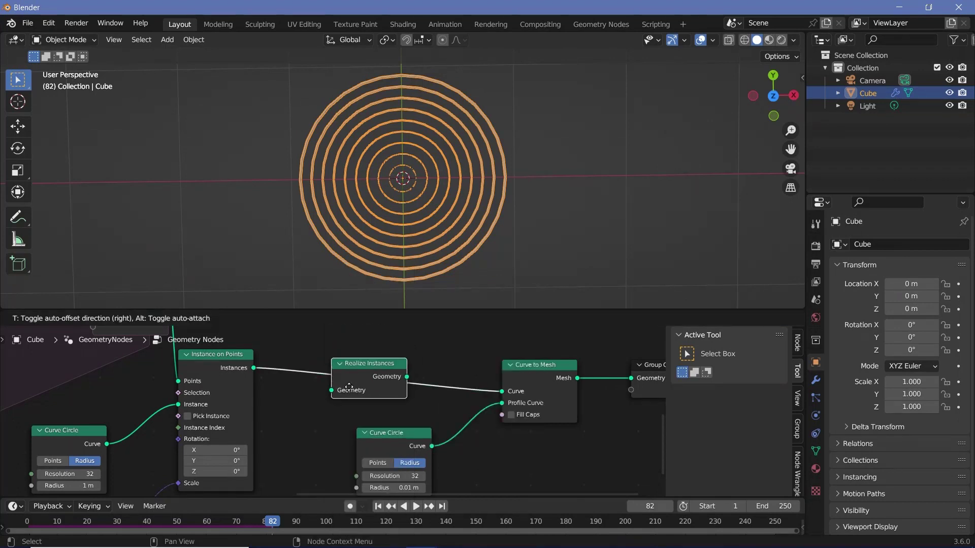
# Play the simulation with realized instances, pausing it to examine the thickness of the growing rings and their profile node
pyautogui.press('space')
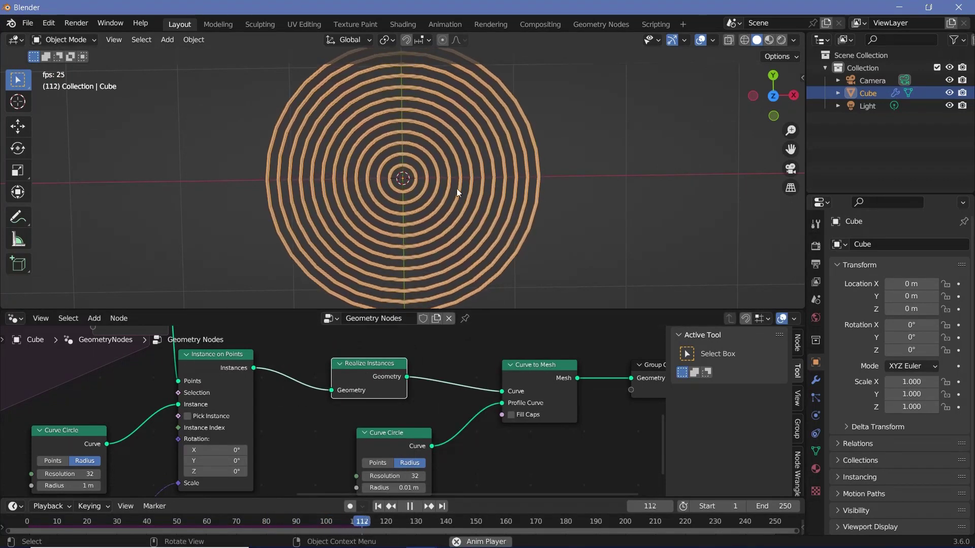
pyautogui.press('space')
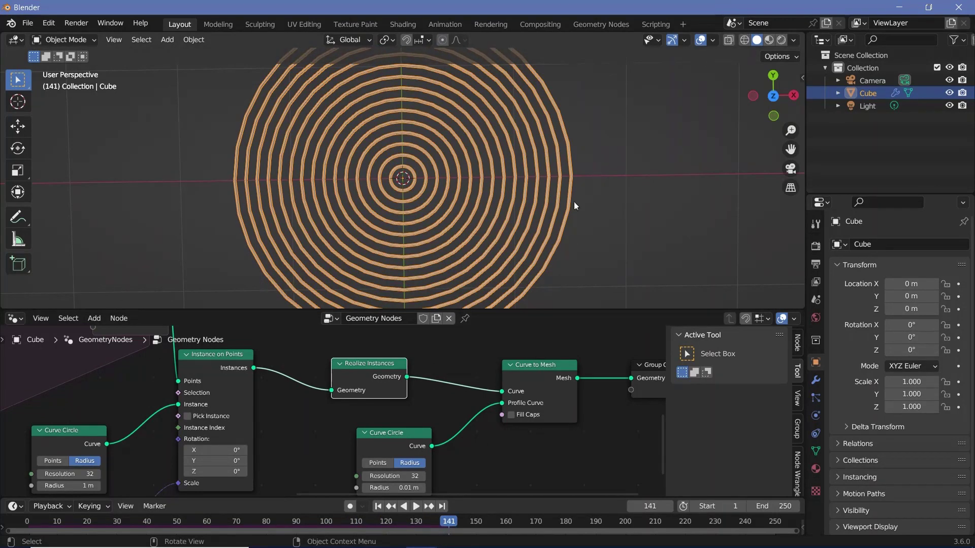
pyautogui.moveTo(438, 426); pyautogui.dragTo(471, 364, button='middle')
pyautogui.scroll(3, 471, 364)
pyautogui.moveTo(470, 363); pyautogui.dragTo(465, 373)
pyautogui.scroll(-2, 484, 350)
pyautogui.moveTo(487, 367); pyautogui.dragTo(466, 431, button='middle')
pyautogui.press('space')
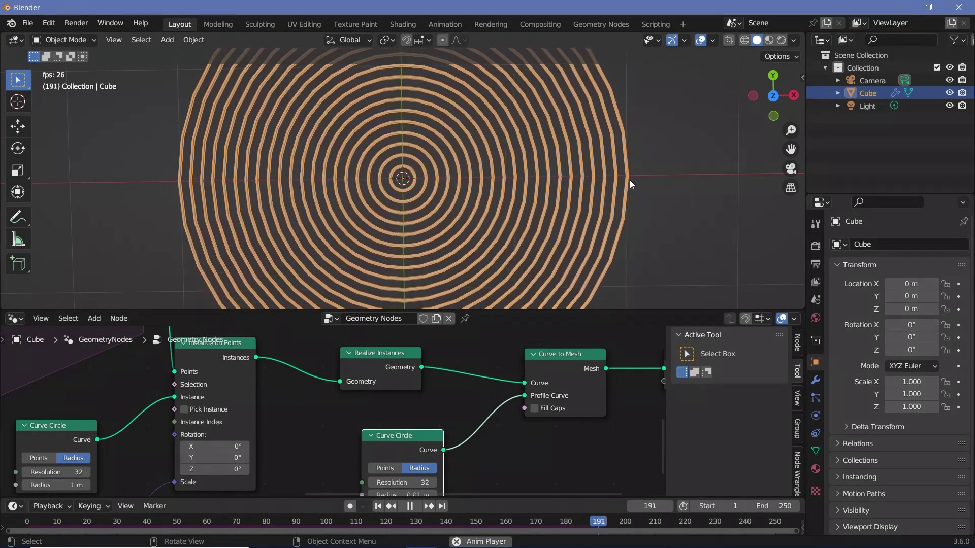
pyautogui.press('space')
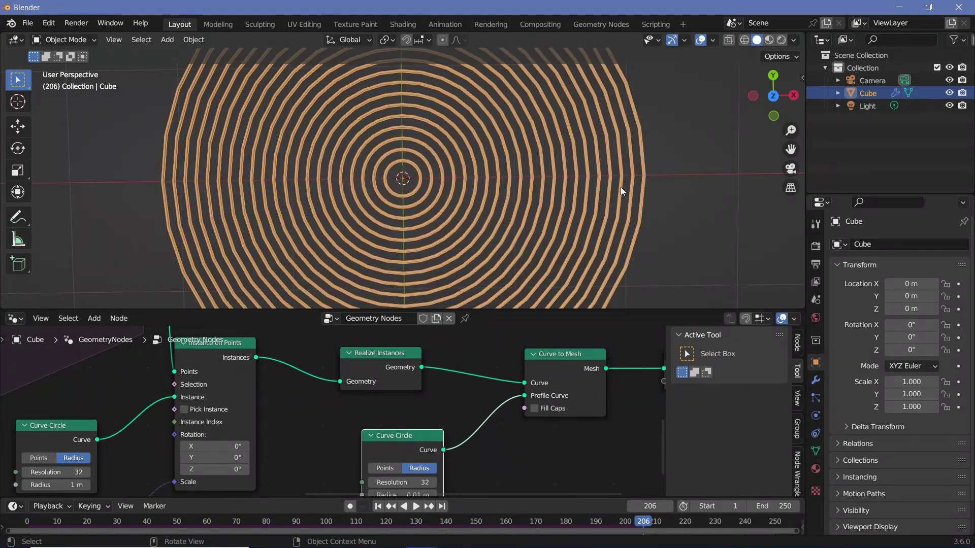
# Set the instanced Curve Circle's resolution to 1000 and inspect the smoothness of the outer and inner rings
pyautogui.keyDown('shift'); pyautogui.moveTo(578, 262); pyautogui.dragTo(439, 175, button='middle'); pyautogui.keyUp('shift')
pyautogui.scroll(3, 438, 175)
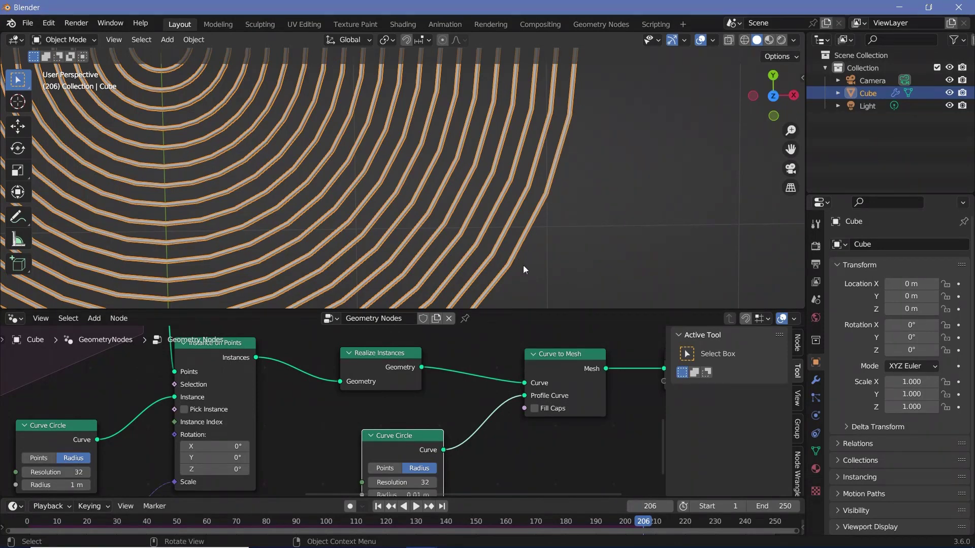
pyautogui.scroll(-1, 304, 413)
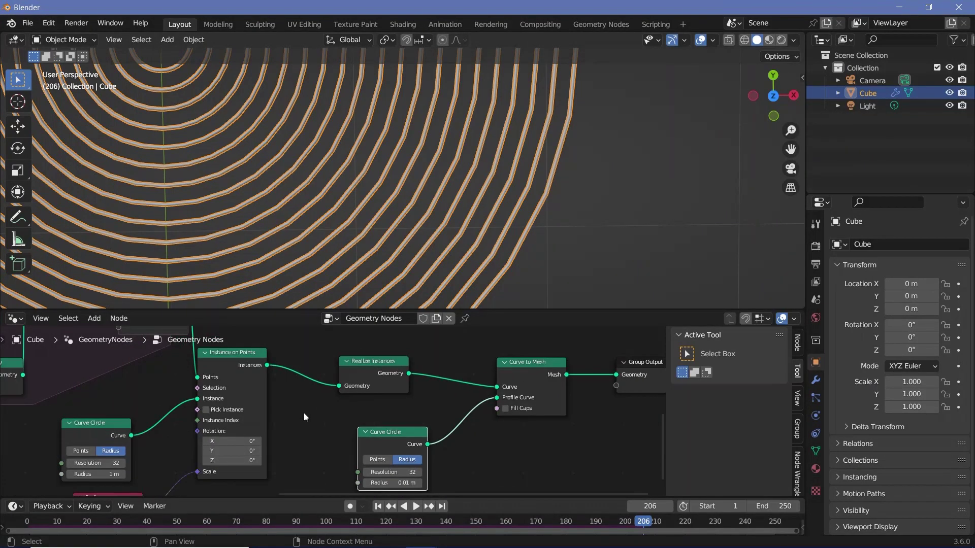
pyautogui.moveTo(304, 413); pyautogui.dragTo(495, 370, button='middle')
pyautogui.scroll(3, 351, 410)
pyautogui.click(335, 422)
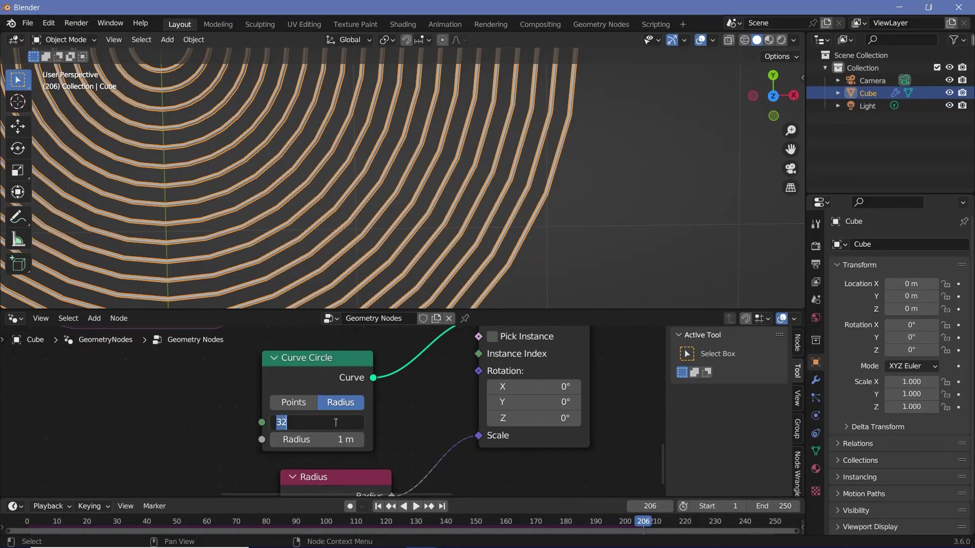
pyautogui.write('1000')
pyautogui.press('Return')
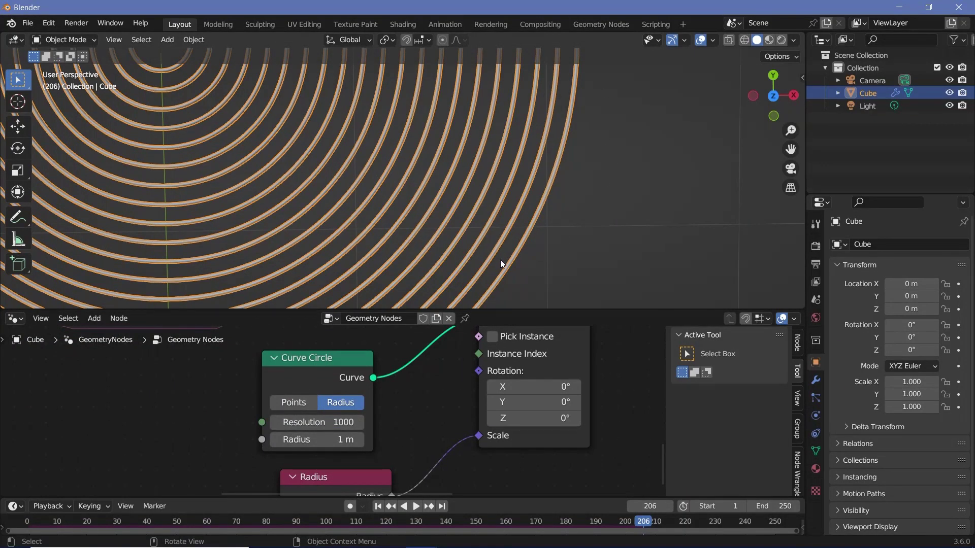
pyautogui.keyDown('shift'); pyautogui.moveTo(458, 219); pyautogui.dragTo(576, 306, button='middle'); pyautogui.keyUp('shift')
pyautogui.scroll(5, 285, 142)
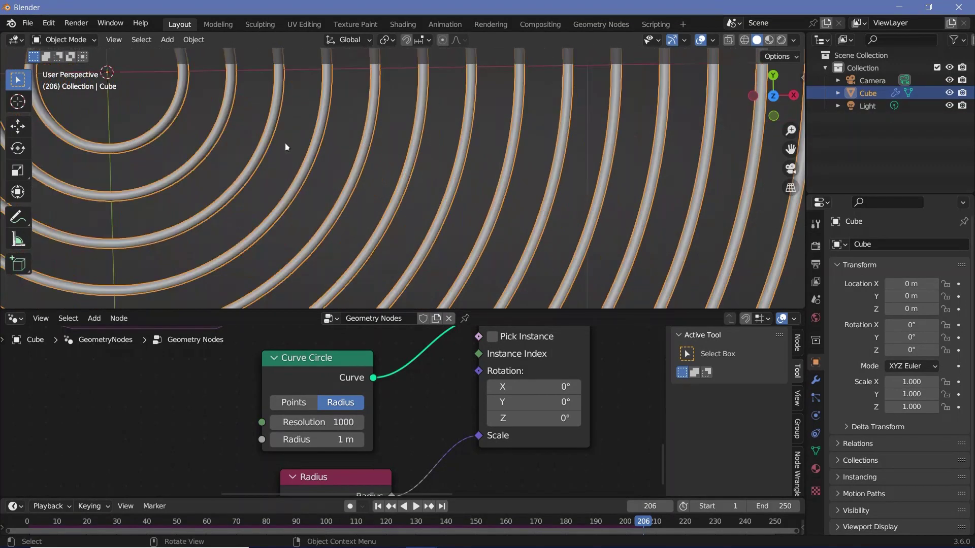
pyautogui.keyDown('shift'); pyautogui.moveTo(284, 142); pyautogui.dragTo(458, 254, button='middle'); pyautogui.keyUp('shift')
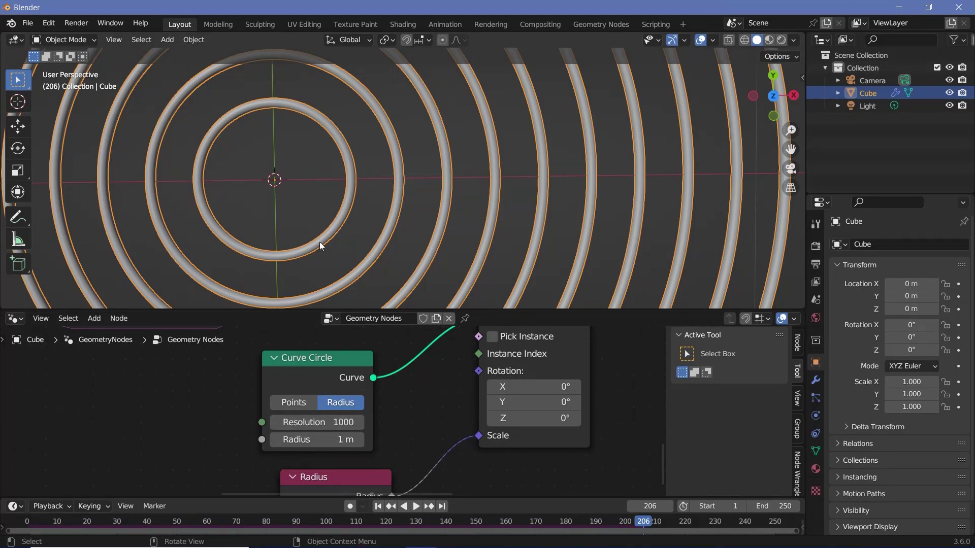
pyautogui.scroll(-6, 335, 230)
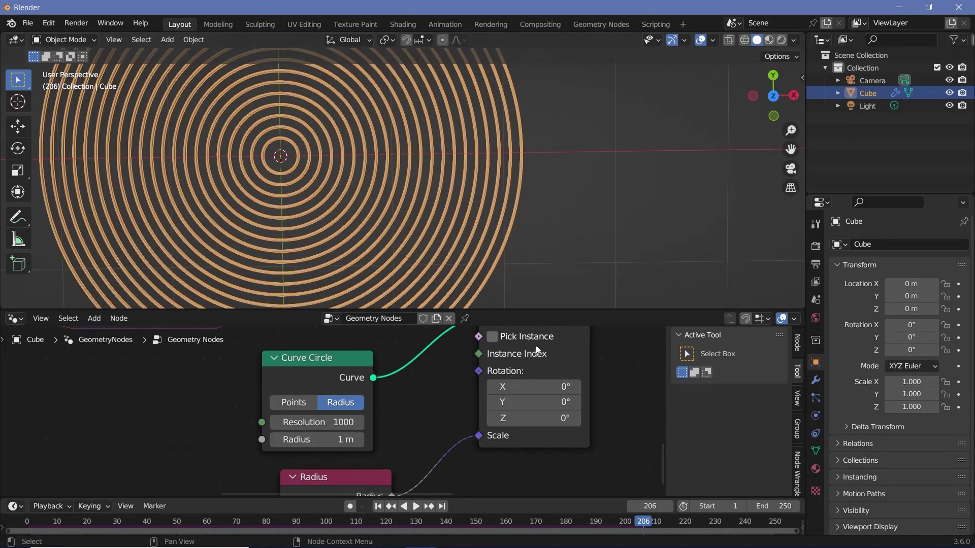
# Add a Resample Curve node in the free space below Realize Instances
pyautogui.press('Home')
pyautogui.hotkey('shift', 'a')
pyautogui.click(415, 291)
pyautogui.write('re')
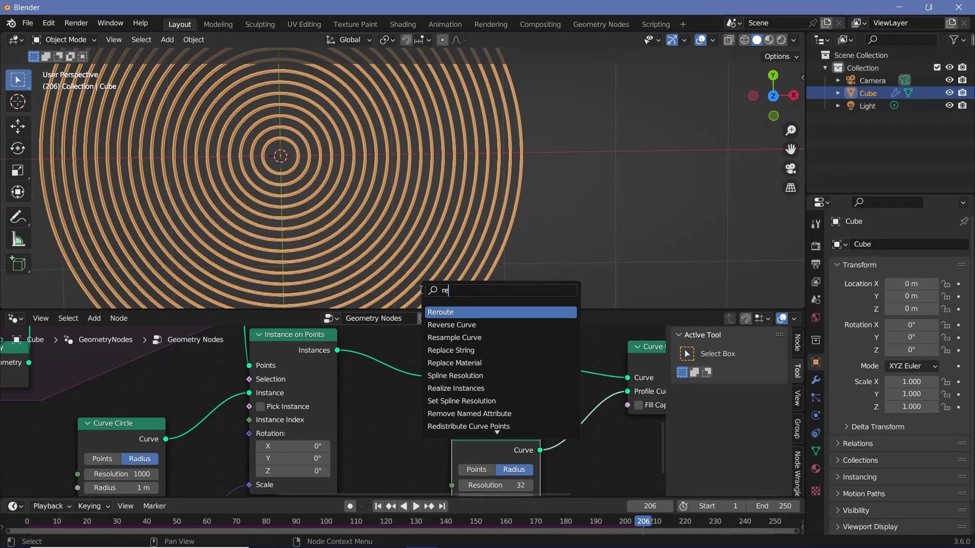
pyautogui.click(440, 337)
pyautogui.click(374, 440)
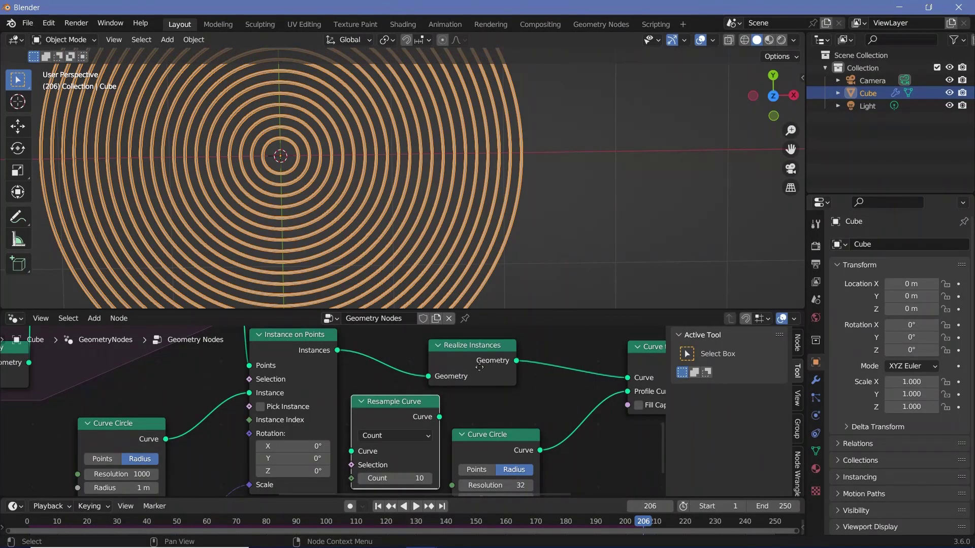
# Rearrange the nodes and insert Resample Curve on the link between Realize Instances and Curve to Mesh
pyautogui.moveTo(431, 364); pyautogui.dragTo(480, 359)
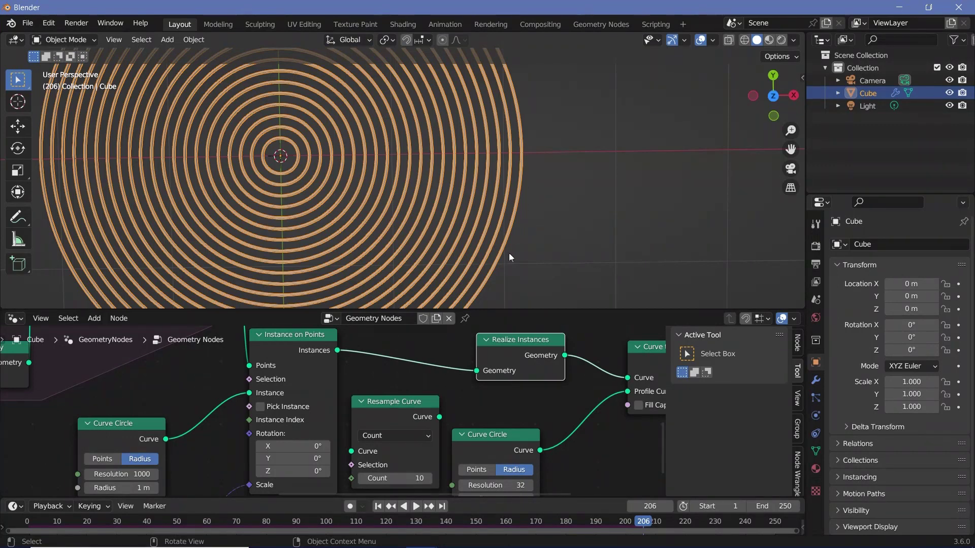
pyautogui.moveTo(370, 415); pyautogui.dragTo(377, 397)
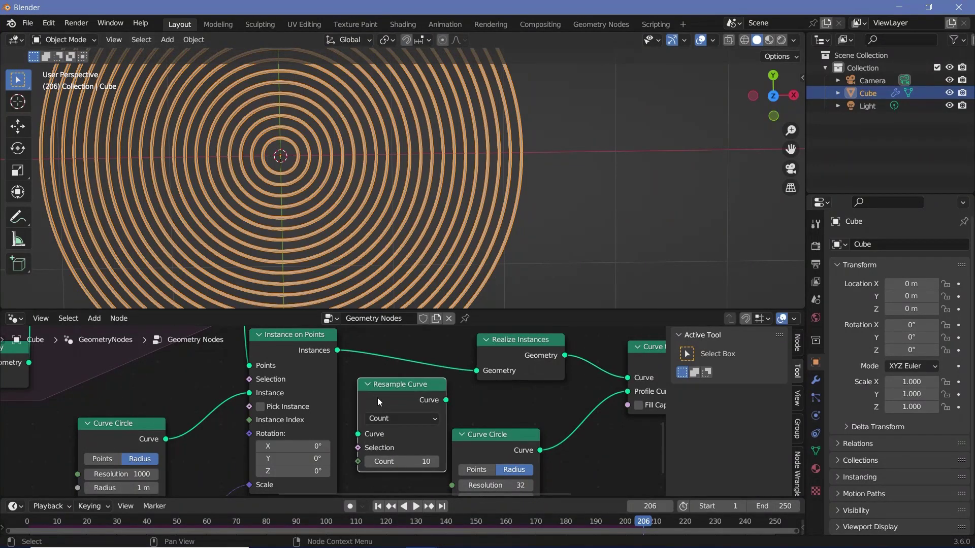
pyautogui.moveTo(508, 361); pyautogui.dragTo(403, 354)
pyautogui.moveTo(379, 389); pyautogui.dragTo(530, 378)
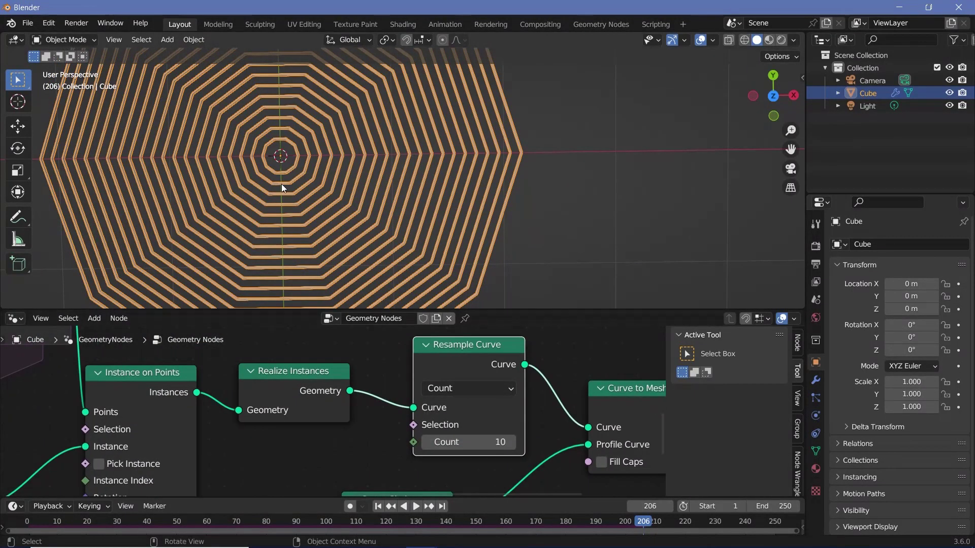
# Switch the Resample Curve node's mode to Length
pyautogui.scroll(-3, 530, 168)
pyautogui.moveTo(474, 152)
pyautogui.mouseDown(button='middle')
pyautogui.moveTo(472, 175)
pyautogui.moveTo(465, 150)
pyautogui.mouseUp(button='middle')
pyautogui.moveTo(446, 407); pyautogui.dragTo(421, 410)
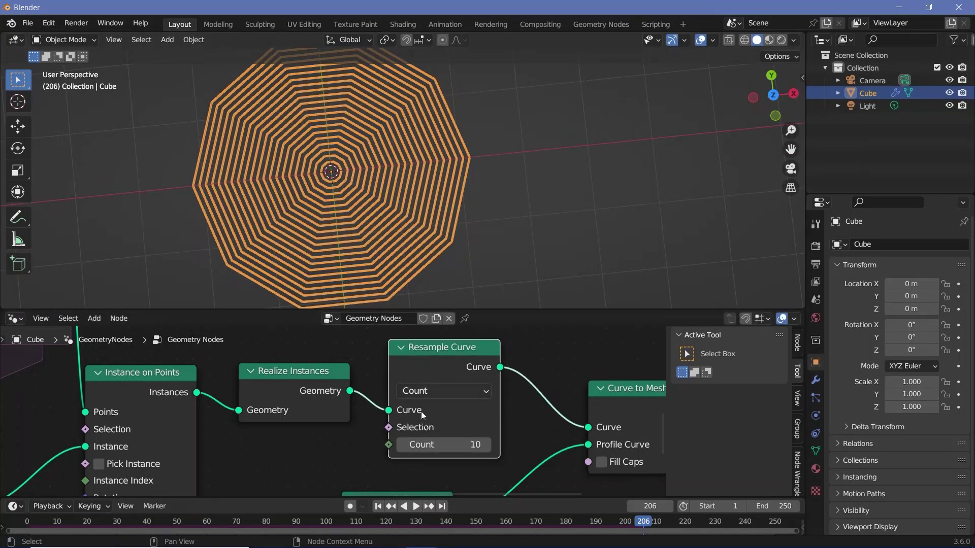
pyautogui.scroll(5, 375, 412)
pyautogui.moveTo(376, 411); pyautogui.dragTo(294, 405, button='middle')
pyautogui.click(400, 374)
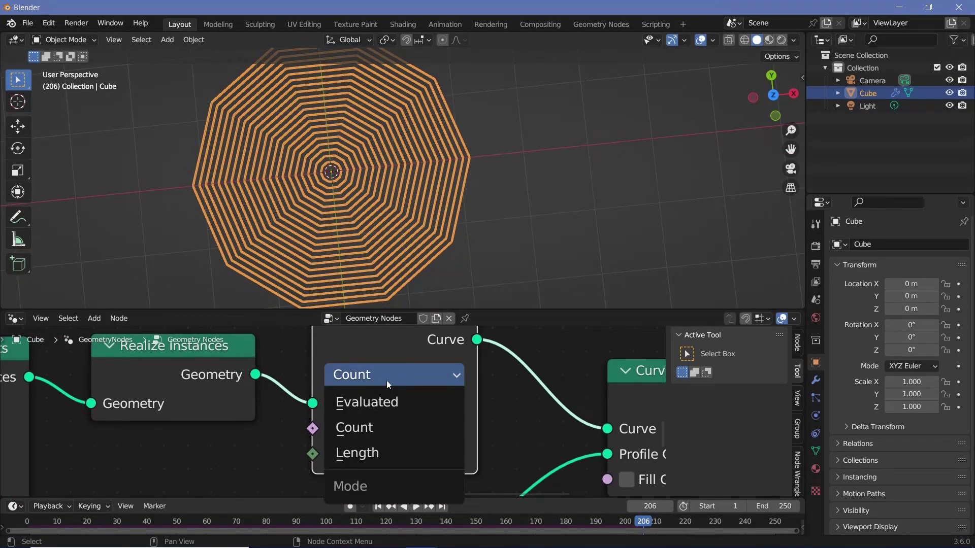
pyautogui.click(355, 452)
pyautogui.scroll(2, 410, 458)
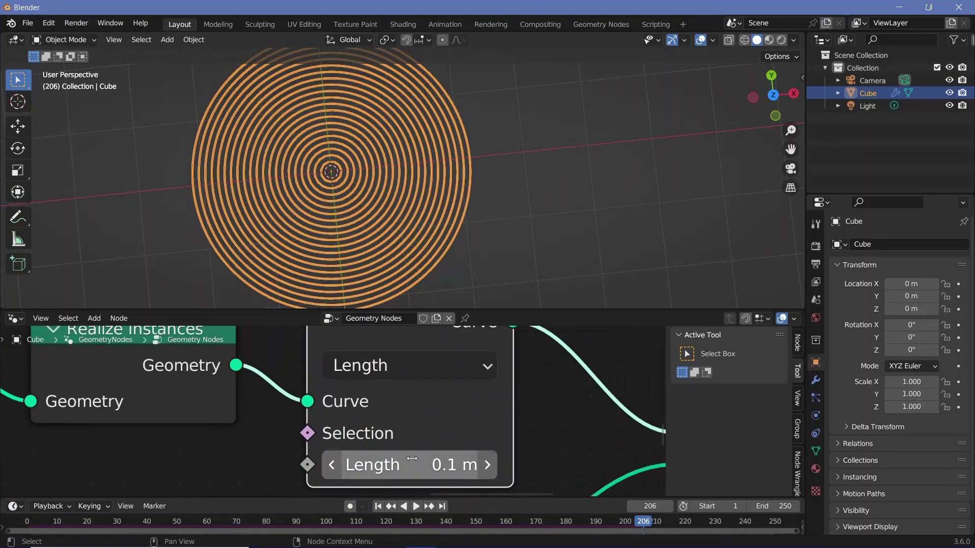
# Set the Resample Curve length to 0.01 m and check the smoothness of the innermost rings
pyautogui.scroll(6, 336, 181)
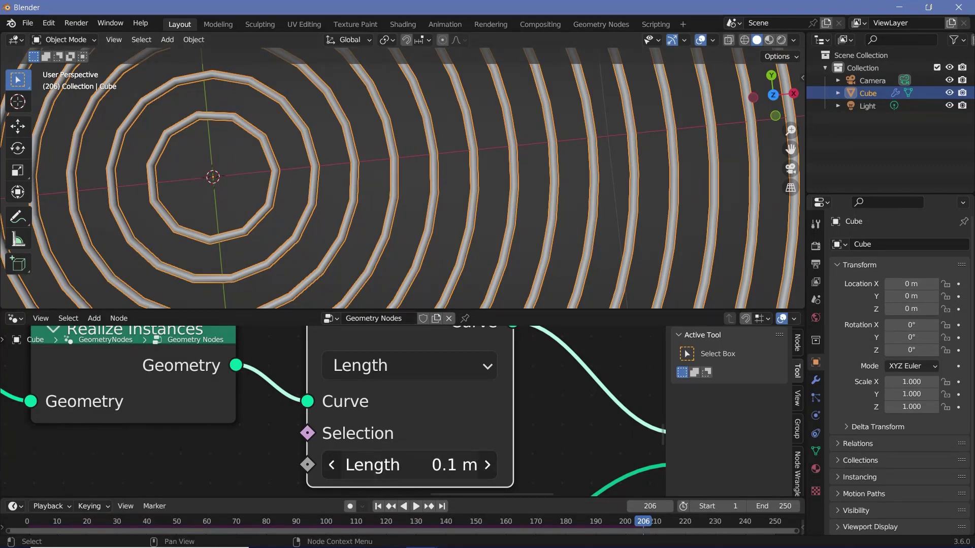
pyautogui.moveTo(443, 465); pyautogui.dragTo(401, 465)
pyautogui.scroll(-2, 625, 153)
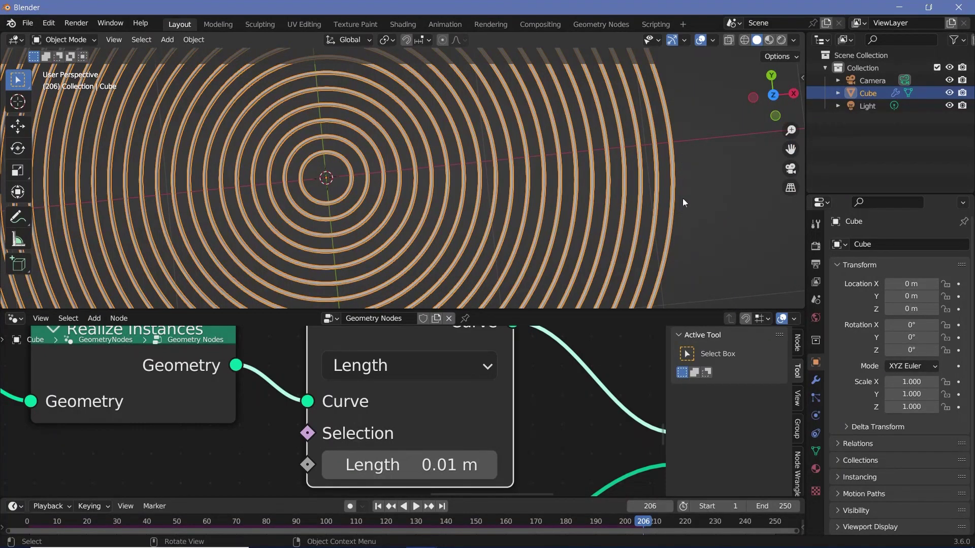
pyautogui.scroll(4, 382, 196)
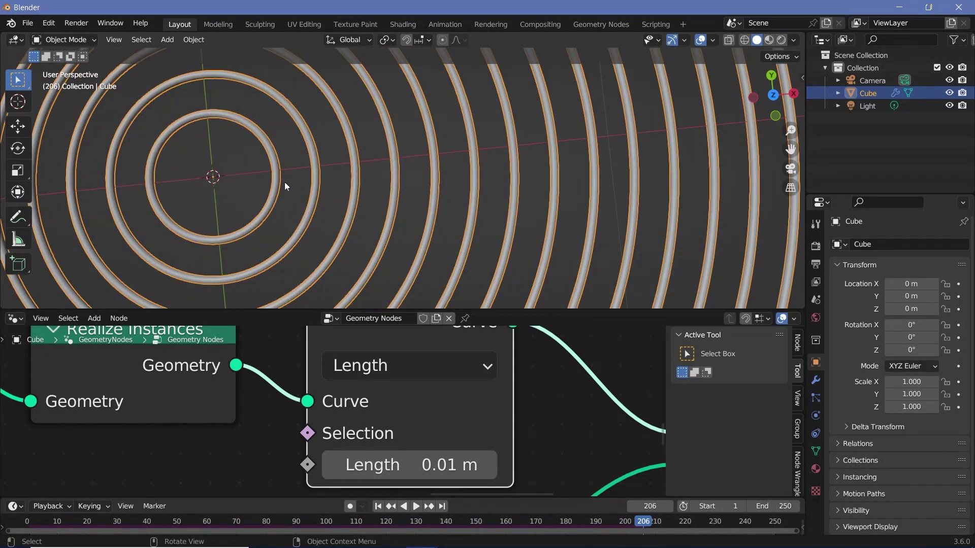
pyautogui.scroll(-4, 440, 378)
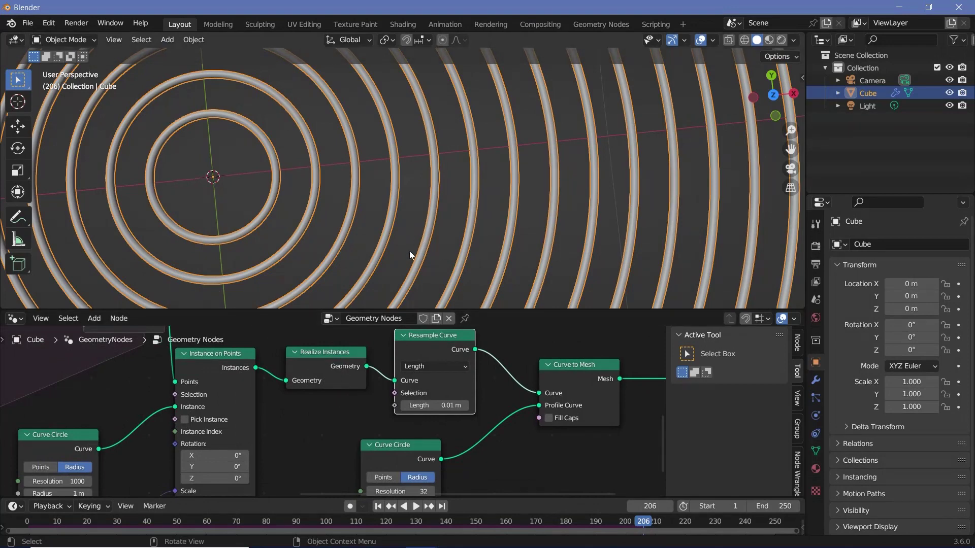
# Try a resolution of 10 on the Curve Circle feeding Instance on Points and inspect the shape of the rings
pyautogui.moveTo(435, 349); pyautogui.dragTo(424, 340)
pyautogui.moveTo(181, 441); pyautogui.dragTo(333, 389, button='middle')
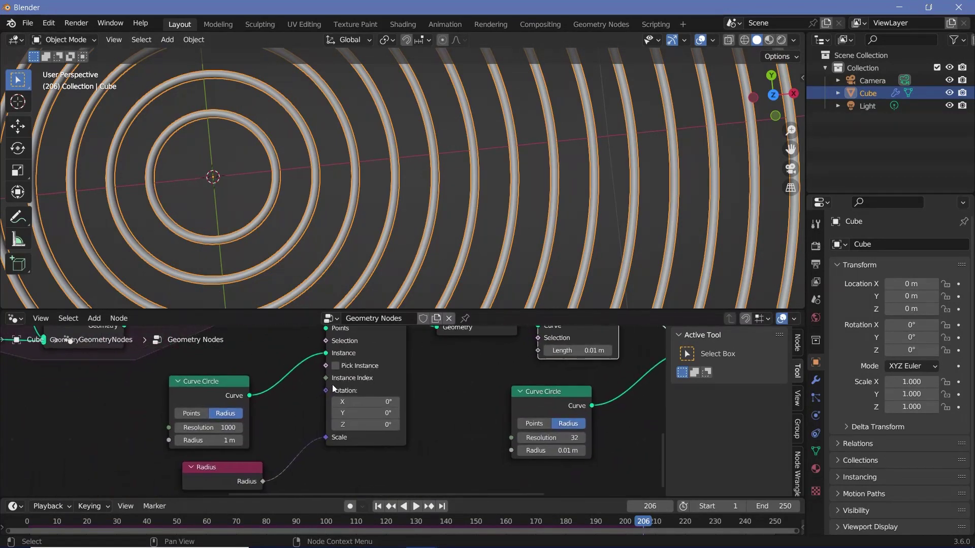
pyautogui.click(217, 429)
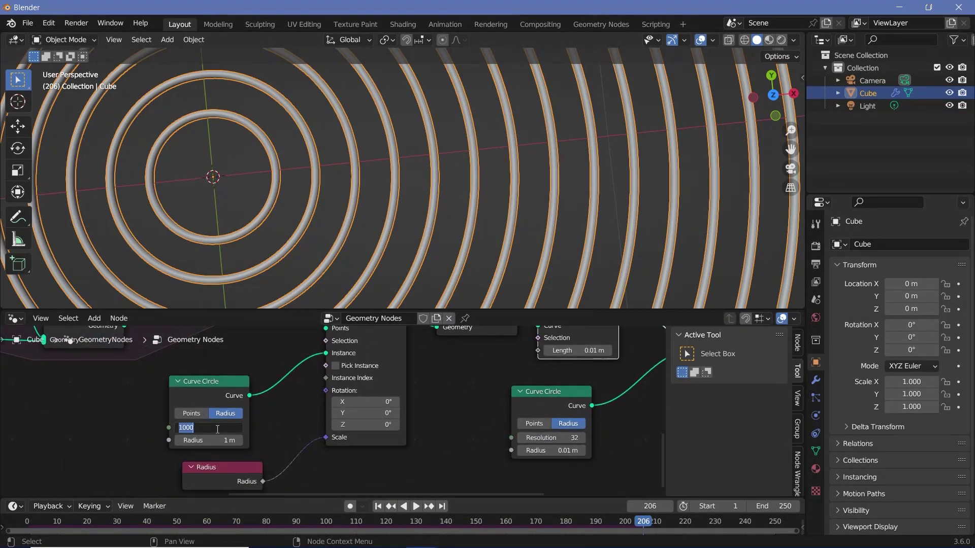
pyautogui.write('8')
pyautogui.press('Return')
pyautogui.press('Home')
pyautogui.scroll(3, 451, 416)
pyautogui.scroll(-5, 535, 199)
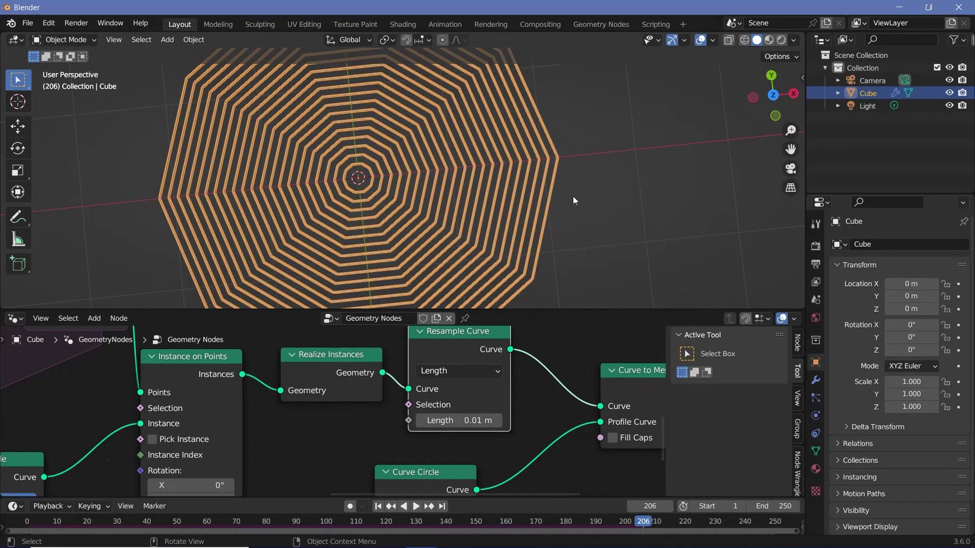
# Set the resolution of the instanced Curve Circle back to 1000
pyautogui.moveTo(105, 423); pyautogui.dragTo(241, 358, button='middle')
pyautogui.click(129, 452)
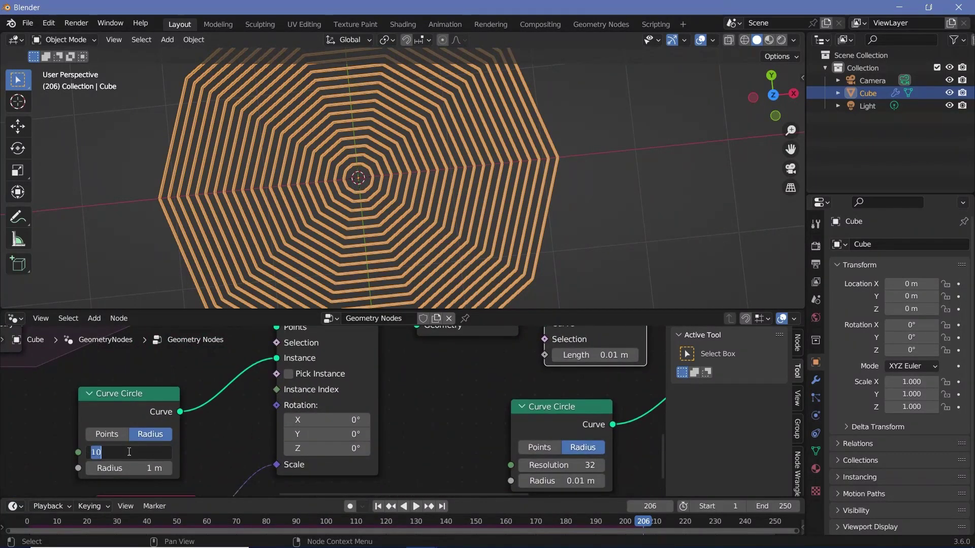
pyautogui.write('10')
pyautogui.press('Return')
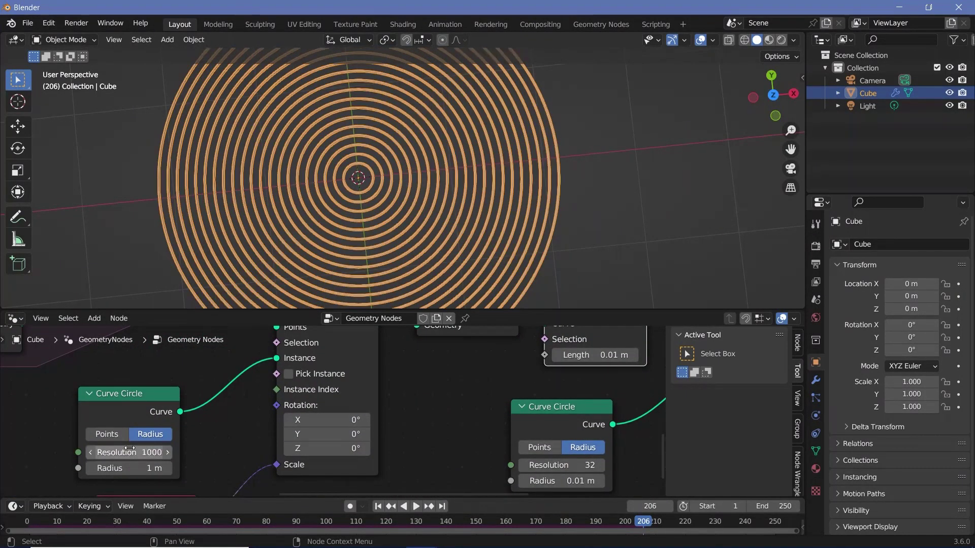
# Set the resolution of the profile Curve Circle feeding Curve to Mesh to 4 and inspect the rings up close
pyautogui.scroll(-5, 344, 412)
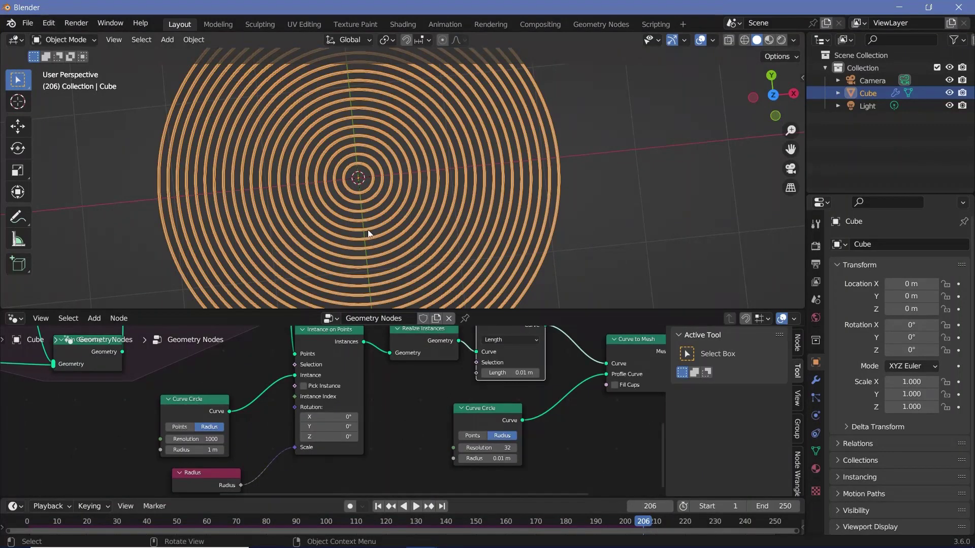
pyautogui.moveTo(562, 412); pyautogui.dragTo(433, 374, button='middle')
pyautogui.scroll(2, 433, 373)
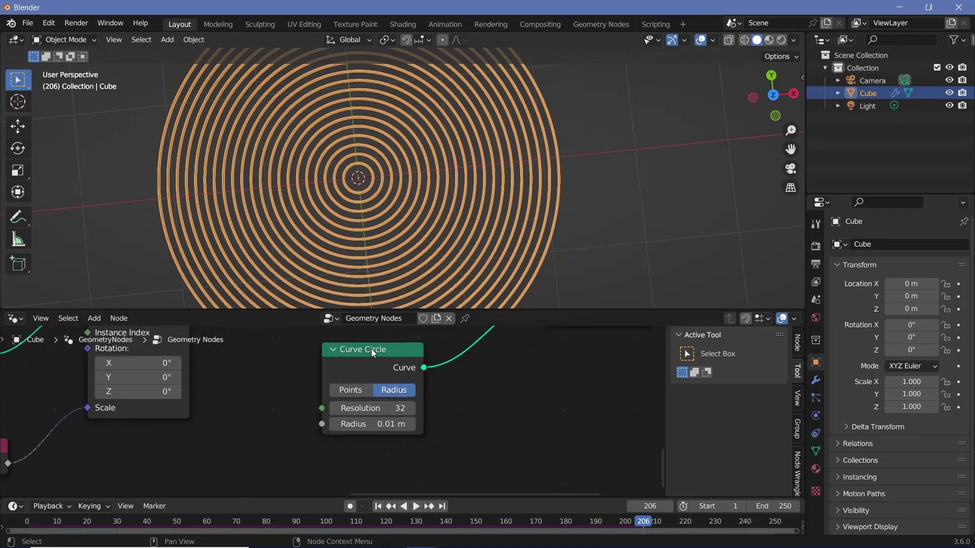
pyautogui.doubleClick(389, 406)
pyautogui.write('4')
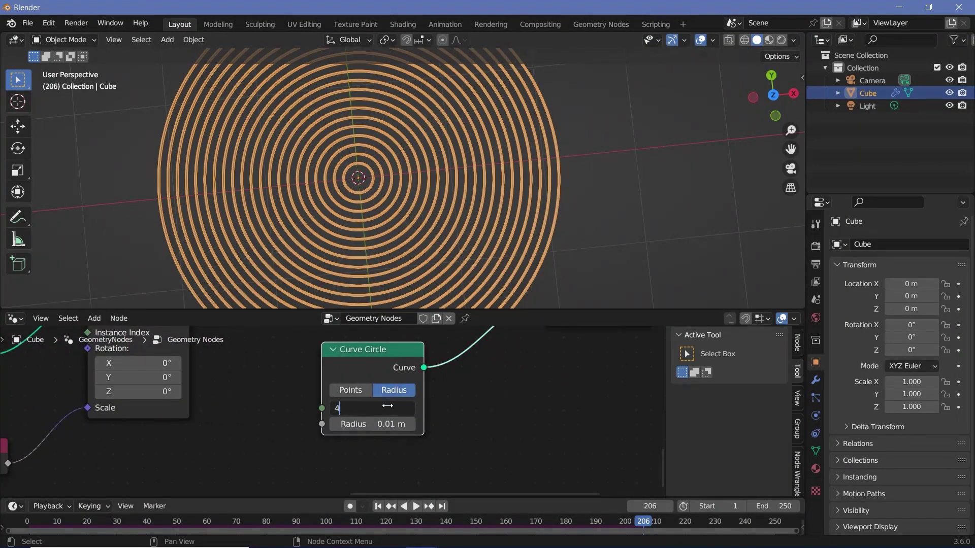
pyautogui.press('Return')
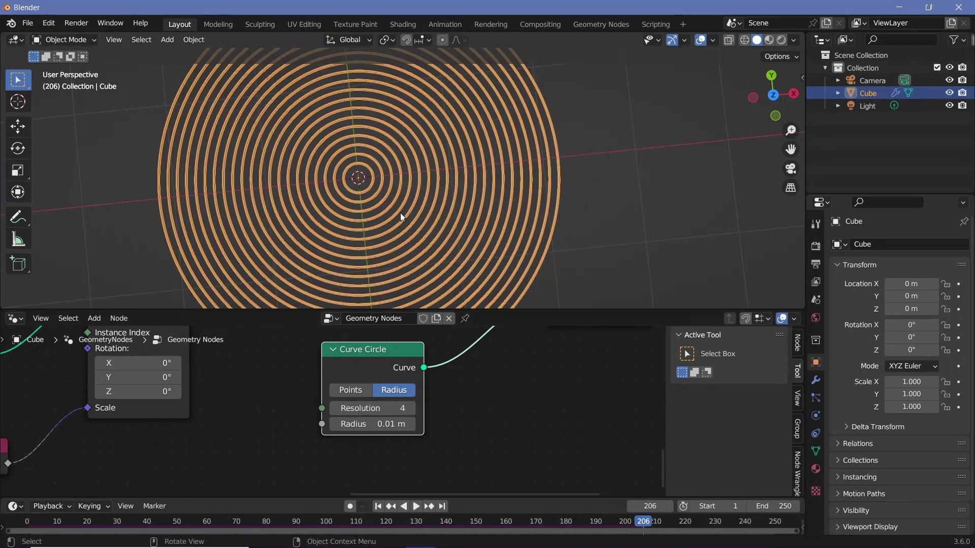
pyautogui.moveTo(400, 212); pyautogui.dragTo(392, 217, button='middle')
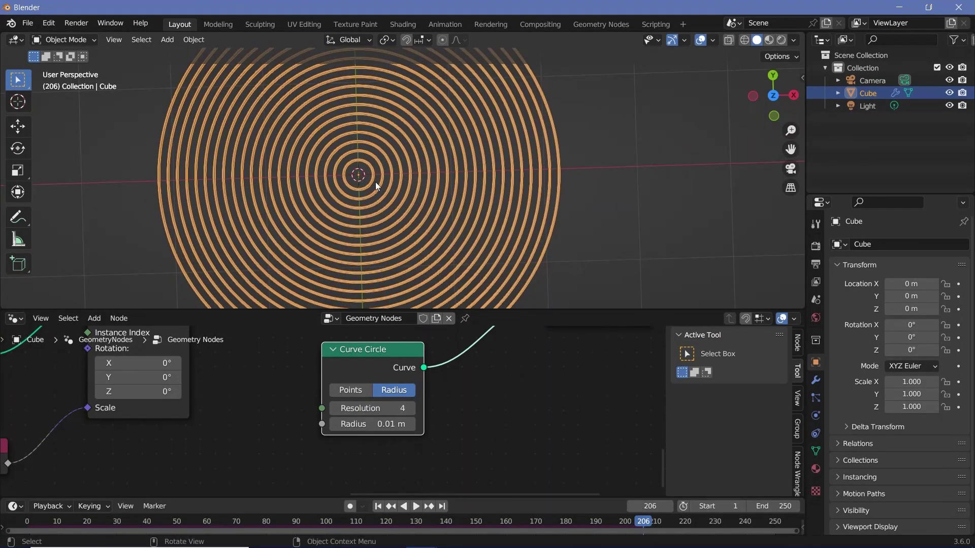
pyautogui.scroll(2, 460, 142)
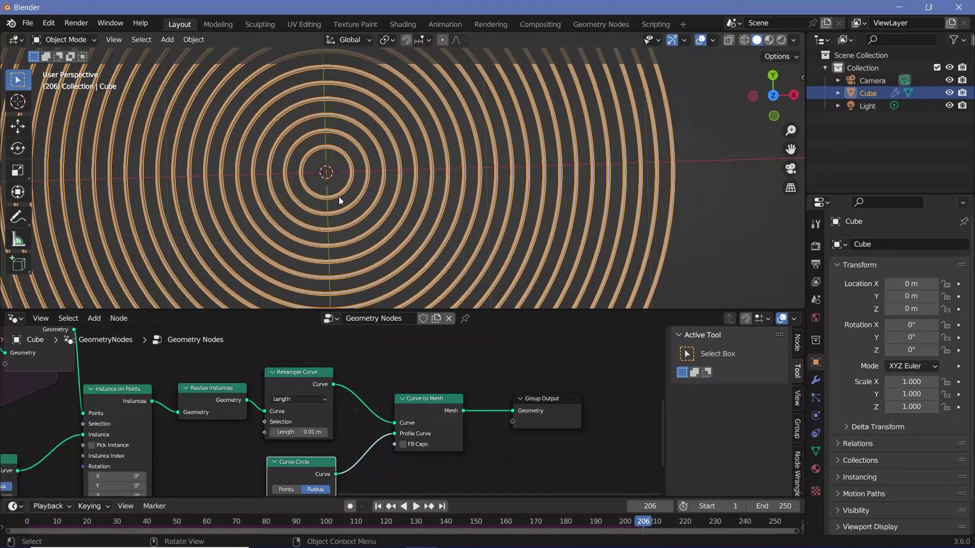
pyautogui.scroll(4, 340, 201)
pyautogui.scroll(-6, 340, 200)
pyautogui.scroll(3, 345, 192)
pyautogui.scroll(-2, 453, 162)
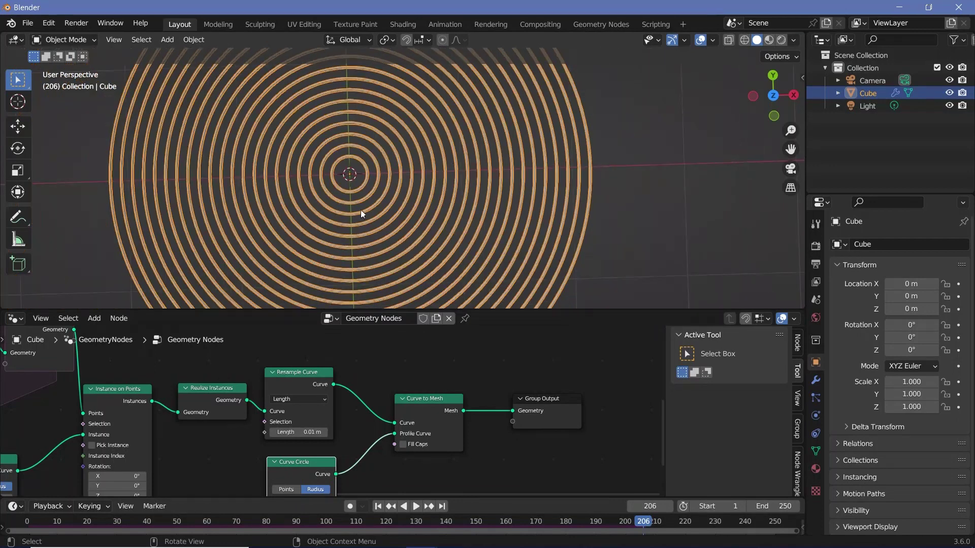
# Add an Image Texture node in the free space below the profile Curve Circle
pyautogui.scroll(-2, 325, 431)
pyautogui.moveTo(325, 454); pyautogui.dragTo(355, 332, button='middle')
pyautogui.hotkey('shift', 'a')
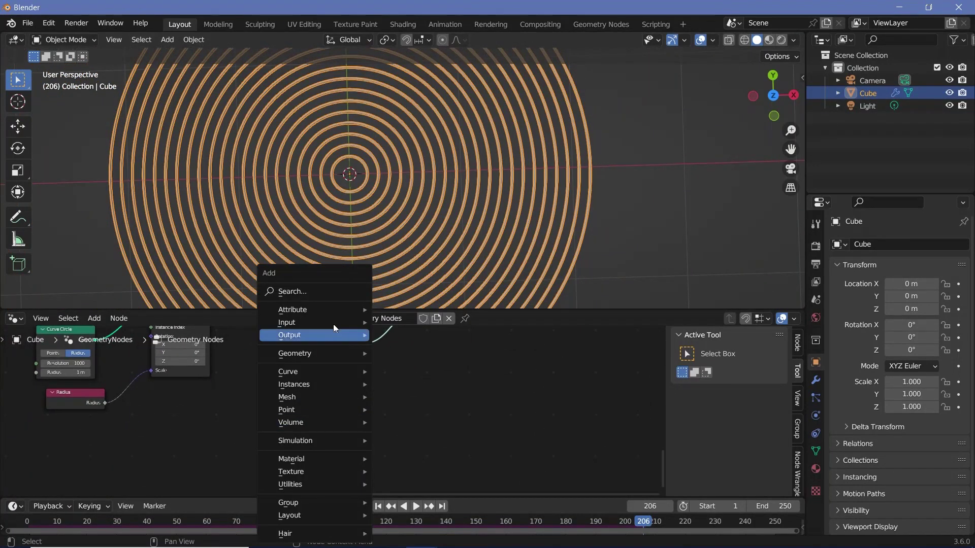
pyautogui.click(329, 291)
pyautogui.write('IMSAGE')
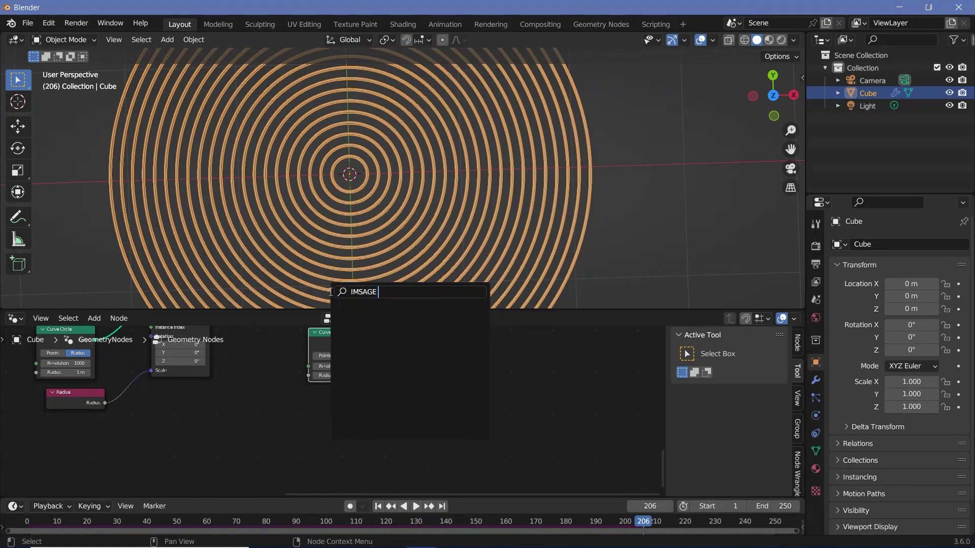
pyautogui.moveTo(281, 429); pyautogui.dragTo(339, 391, button='middle')
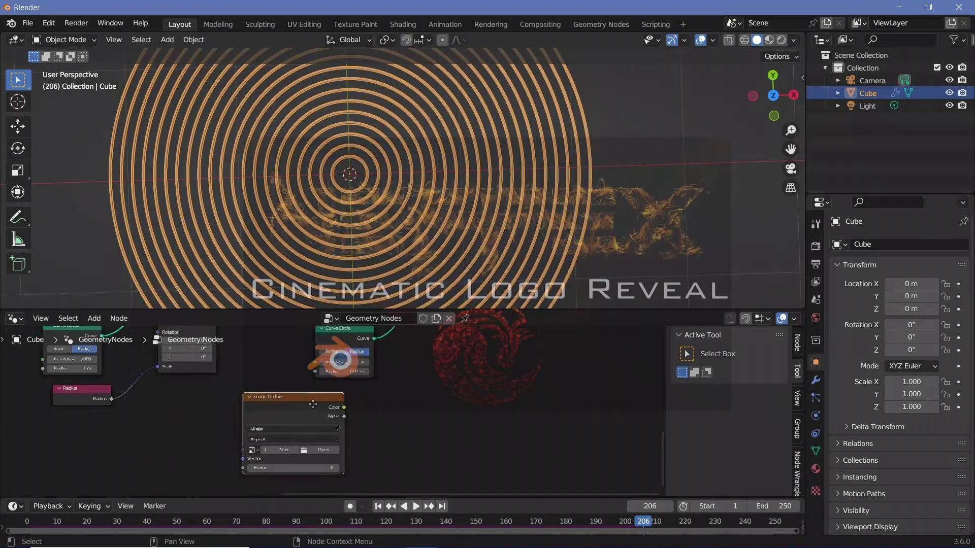
pyautogui.scroll(1, 339, 391)
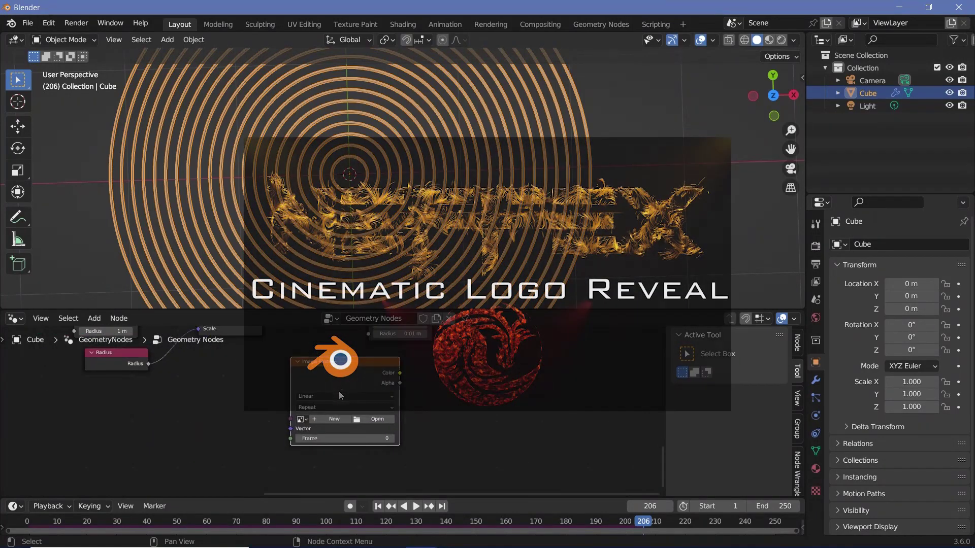
pyautogui.moveTo(339, 391); pyautogui.dragTo(355, 412)
pyautogui.moveTo(355, 412); pyautogui.dragTo(396, 386, button='middle')
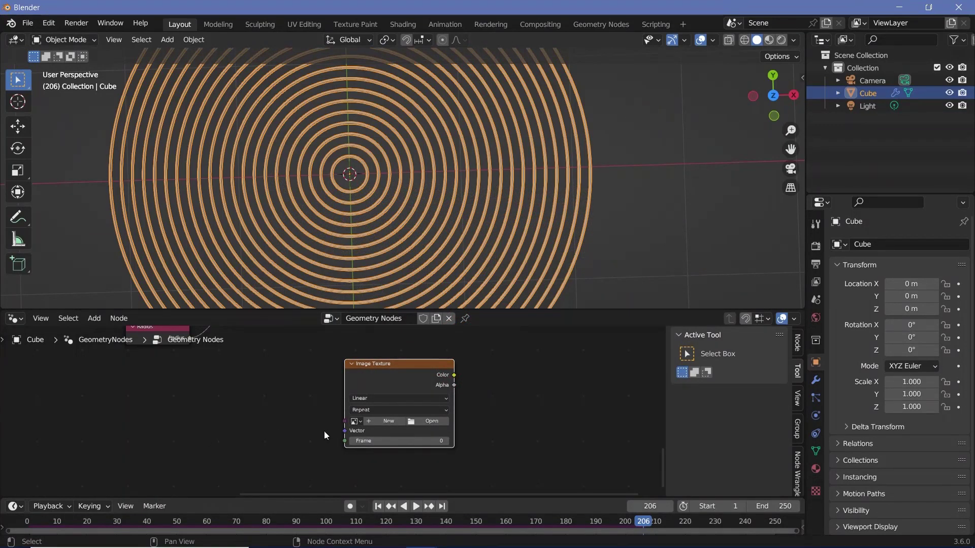
# Load the woman-7901680 image file into the Image Texture node
pyautogui.scroll(3, 325, 430)
pyautogui.scroll(-2, 313, 422)
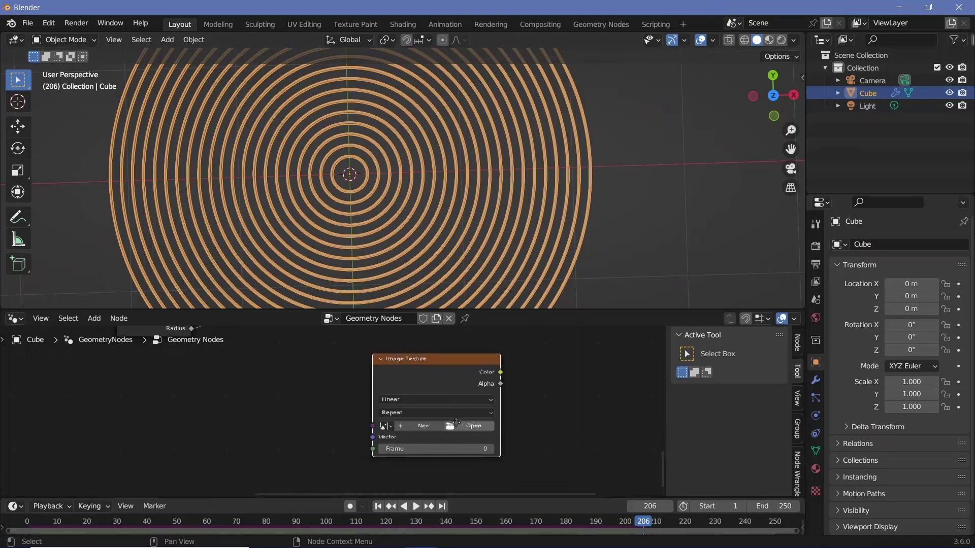
pyautogui.scroll(2, 447, 419)
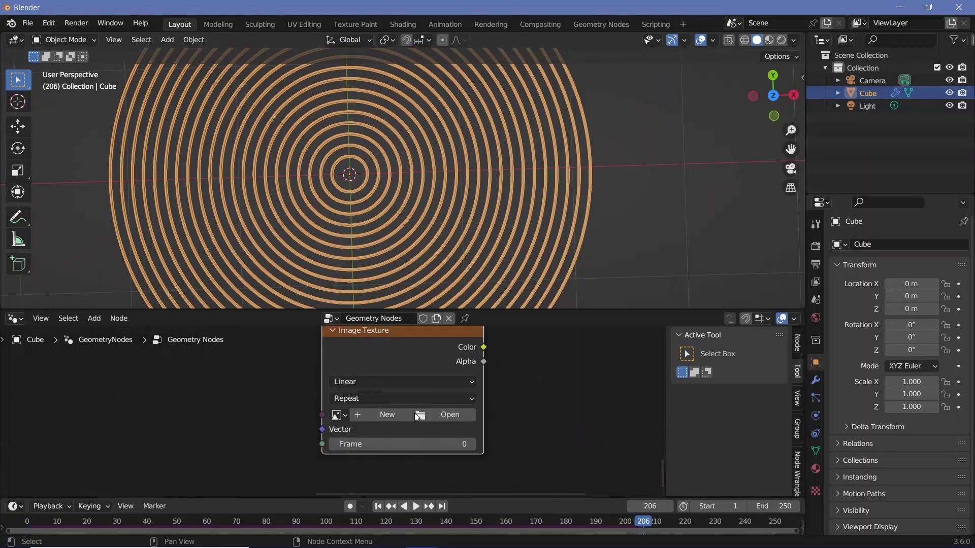
pyautogui.click(451, 417)
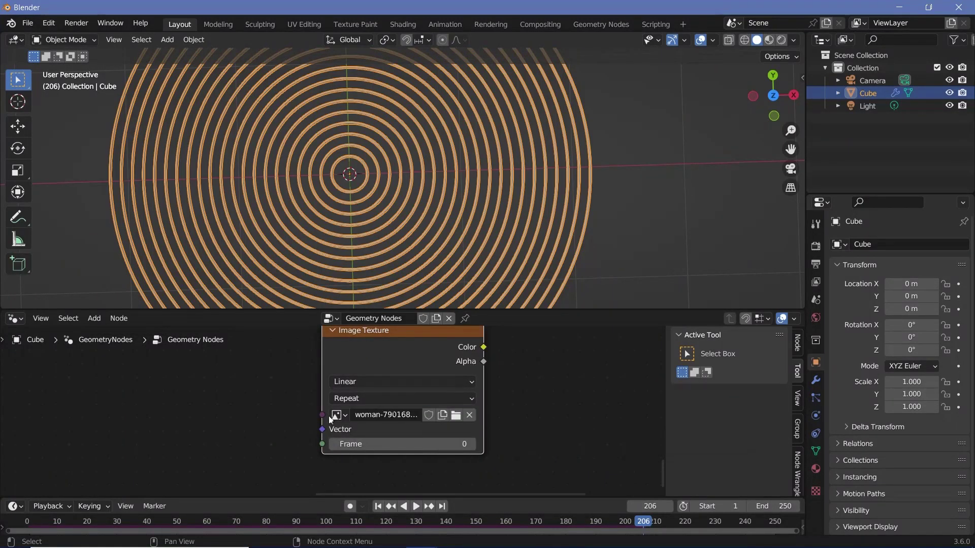
# Add a Position node, connect it to the Image Texture's Vector input, and space the two nodes apart
pyautogui.keyDown('ctrl'); pyautogui.hscroll(-4, 359, 406); pyautogui.keyUp('ctrl')
pyautogui.hotkey('shift', 'a')
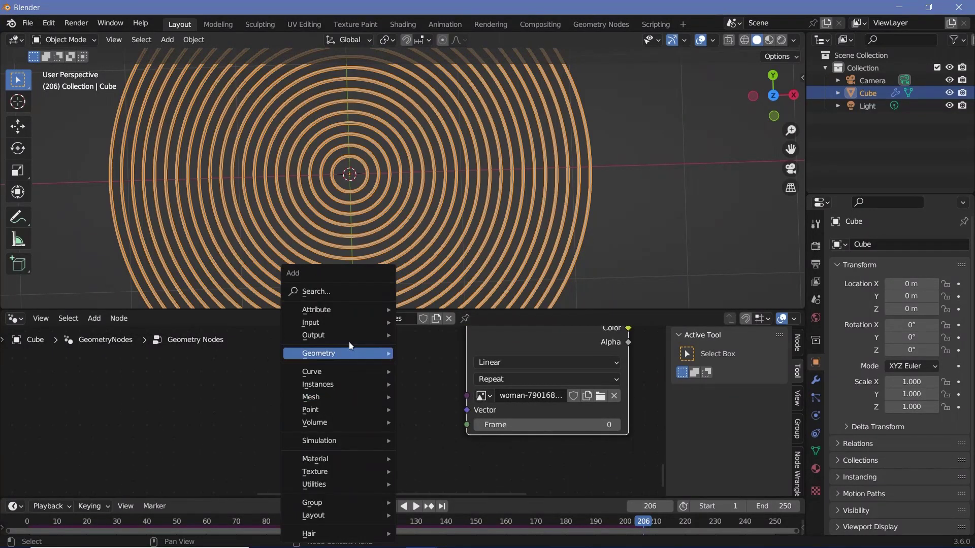
pyautogui.click(337, 294)
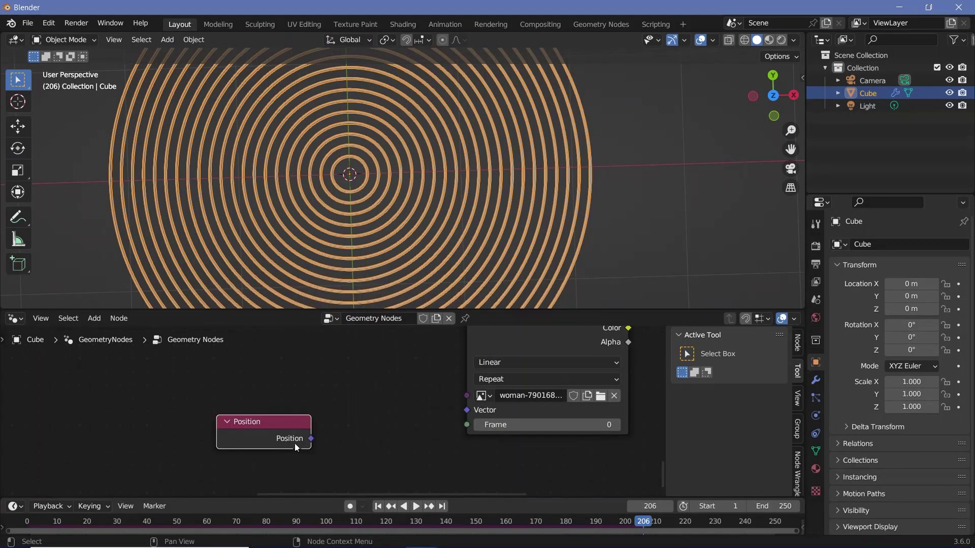
pyautogui.moveTo(310, 439); pyautogui.dragTo(467, 410)
pyautogui.moveTo(236, 435); pyautogui.dragTo(175, 402)
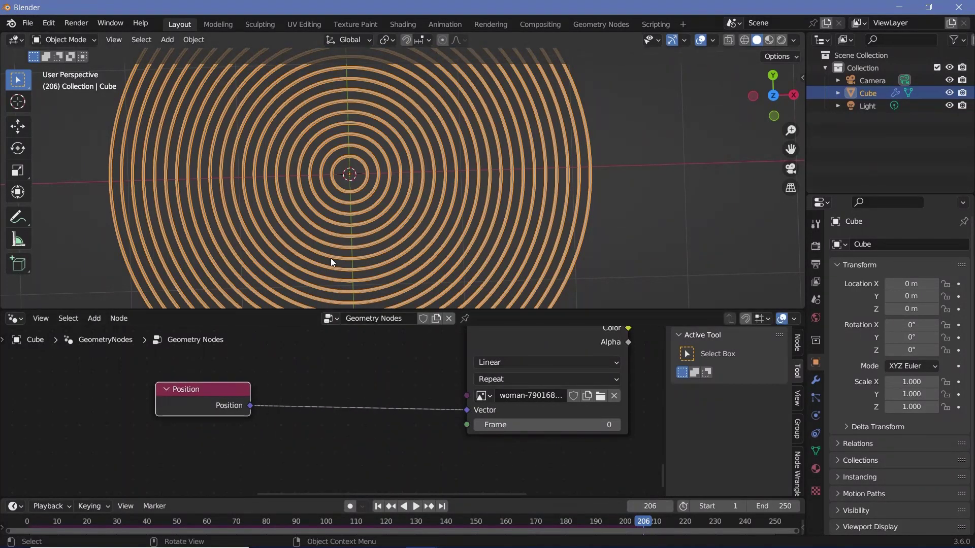
pyautogui.scroll(-2, 335, 413)
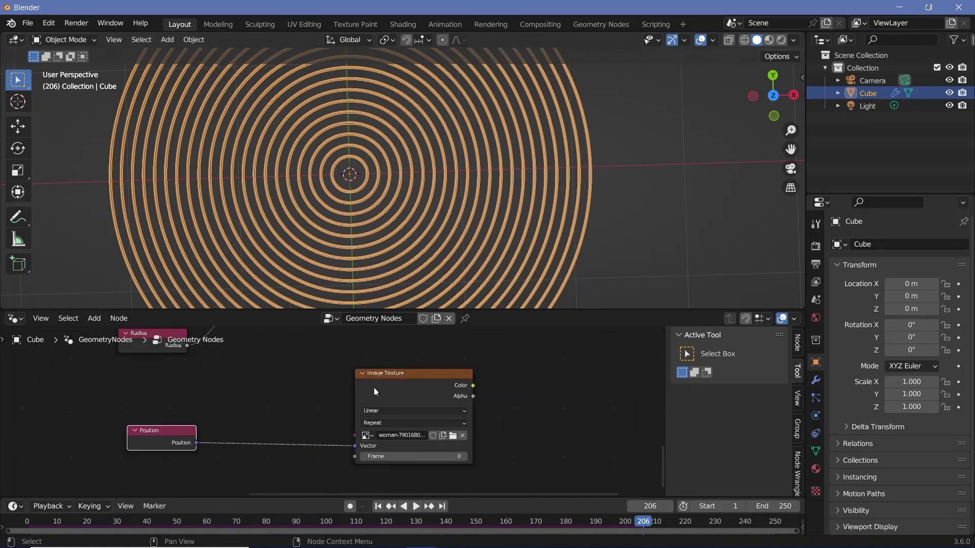
pyautogui.moveTo(387, 395)
pyautogui.mouseDown()
pyautogui.moveTo(374, 381)
pyautogui.moveTo(372, 395)
pyautogui.mouseUp()
# Examine the ring thickness and the profile Curve Circle's radius input that controls it
pyautogui.scroll(-4, 507, 371)
pyautogui.moveTo(510, 370); pyautogui.dragTo(370, 455, button='middle')
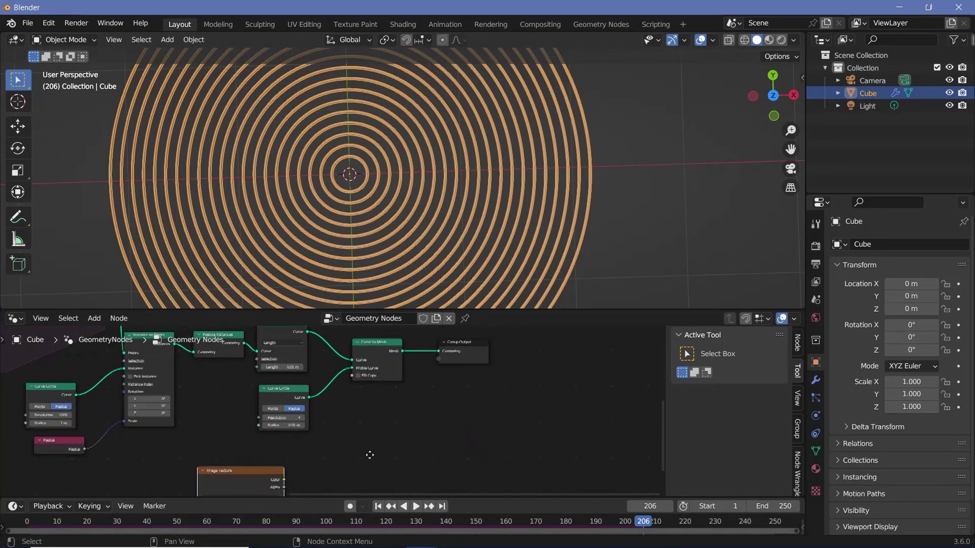
pyautogui.scroll(4, 357, 229)
pyautogui.moveTo(331, 383); pyautogui.dragTo(336, 417, button='middle')
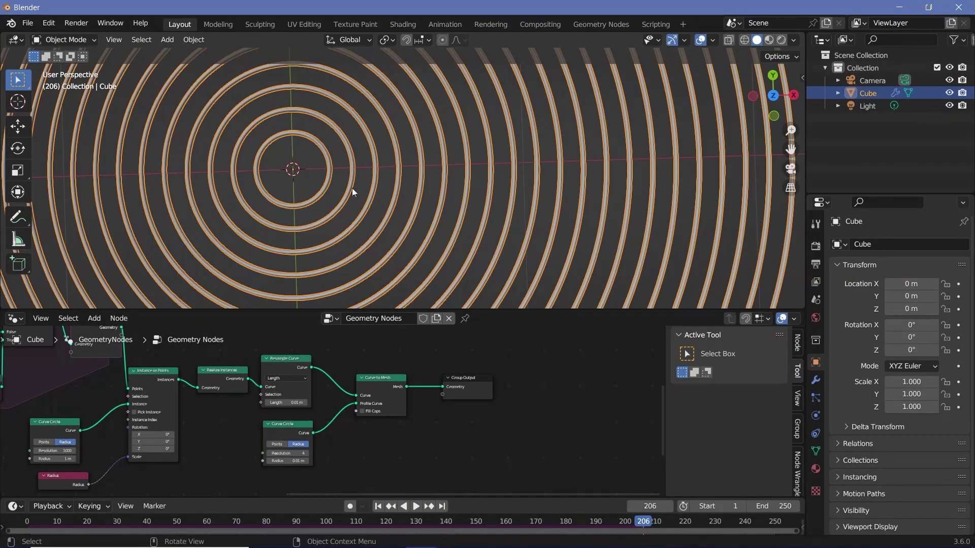
pyautogui.moveTo(251, 490); pyautogui.dragTo(333, 394, button='middle')
pyautogui.moveTo(427, 371); pyautogui.dragTo(373, 448, button='middle')
pyautogui.scroll(5, 342, 422)
pyautogui.moveTo(306, 407)
pyautogui.mouseDown()
pyautogui.moveTo(298, 429)
pyautogui.moveTo(313, 414)
pyautogui.mouseUp()
pyautogui.scroll(2, 355, 431)
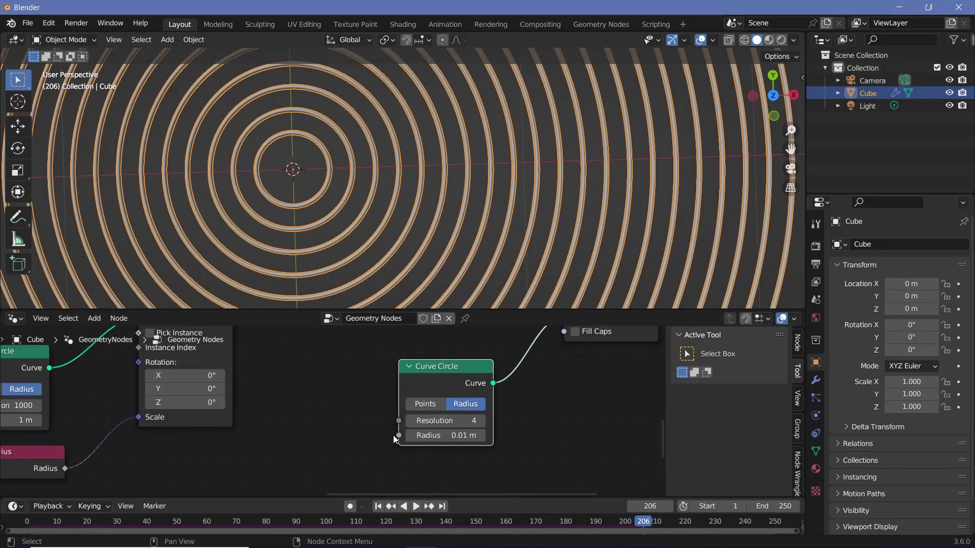
pyautogui.moveTo(397, 434); pyautogui.dragTo(366, 449)
# Move Curve to Mesh, Group Output and the profile Curve Circle away from Resample Curve to make room for another node
pyautogui.scroll(-3, 365, 449)
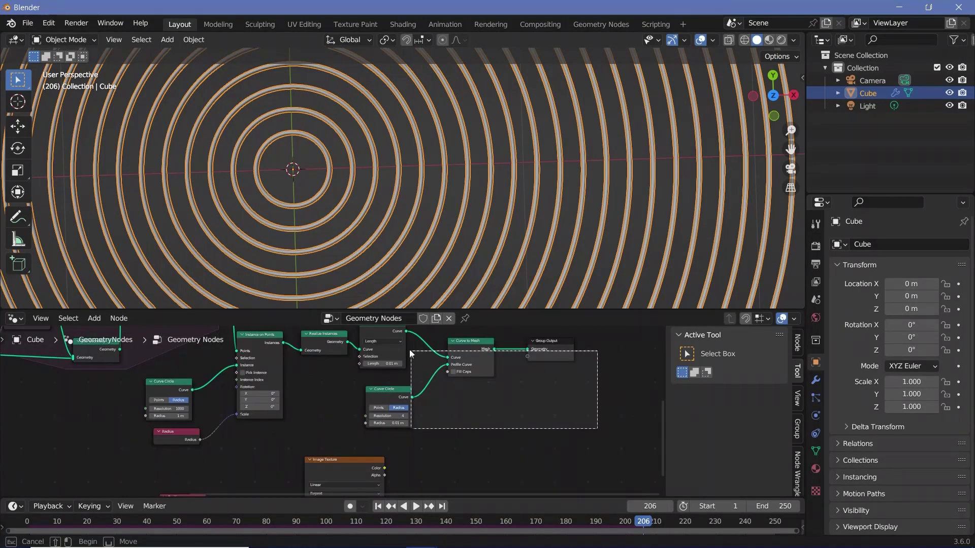
pyautogui.moveTo(489, 349); pyautogui.dragTo(611, 348)
pyautogui.scroll(3, 611, 349)
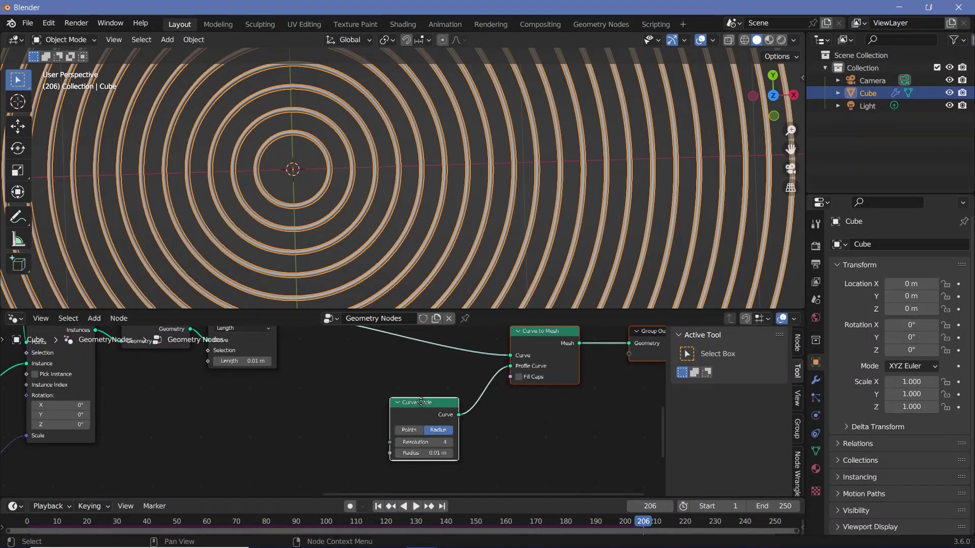
pyautogui.moveTo(425, 403); pyautogui.dragTo(419, 405)
pyautogui.click(420, 404)
# Examine the Set Point Radius node inside the simulation zone
pyautogui.scroll(-4, 378, 405)
pyautogui.moveTo(377, 404); pyautogui.dragTo(506, 427, button='middle')
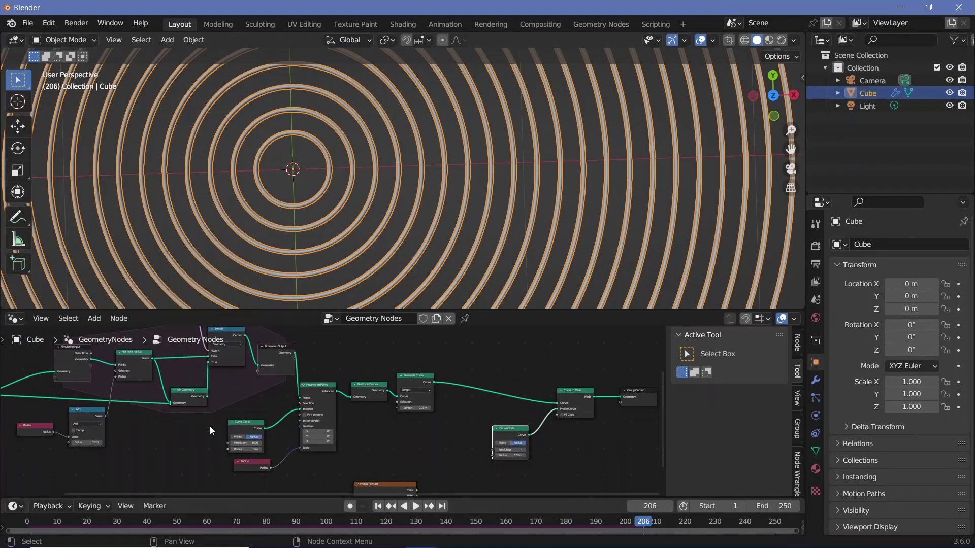
pyautogui.moveTo(199, 418); pyautogui.dragTo(270, 452, button='middle')
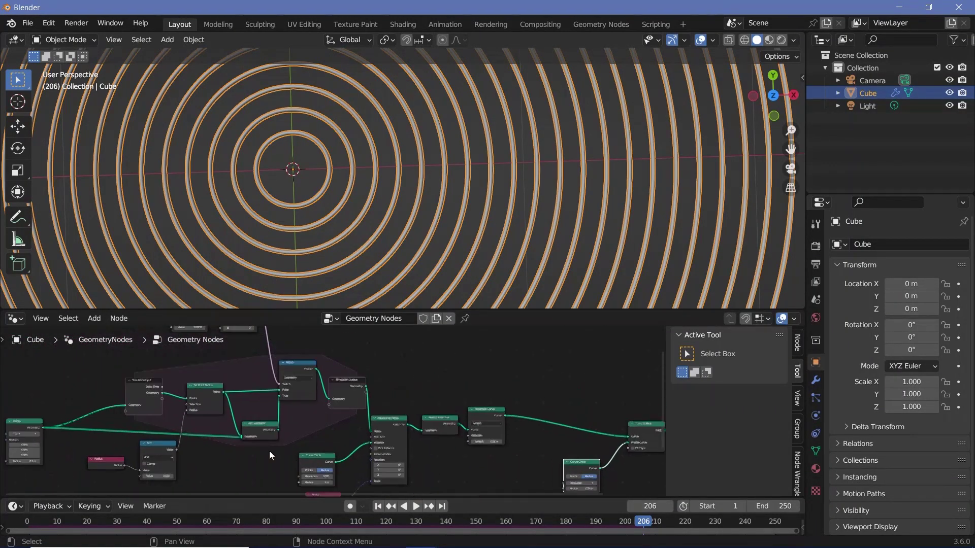
pyautogui.click(205, 388)
pyautogui.scroll(2, 167, 398)
pyautogui.scroll(-2, 165, 393)
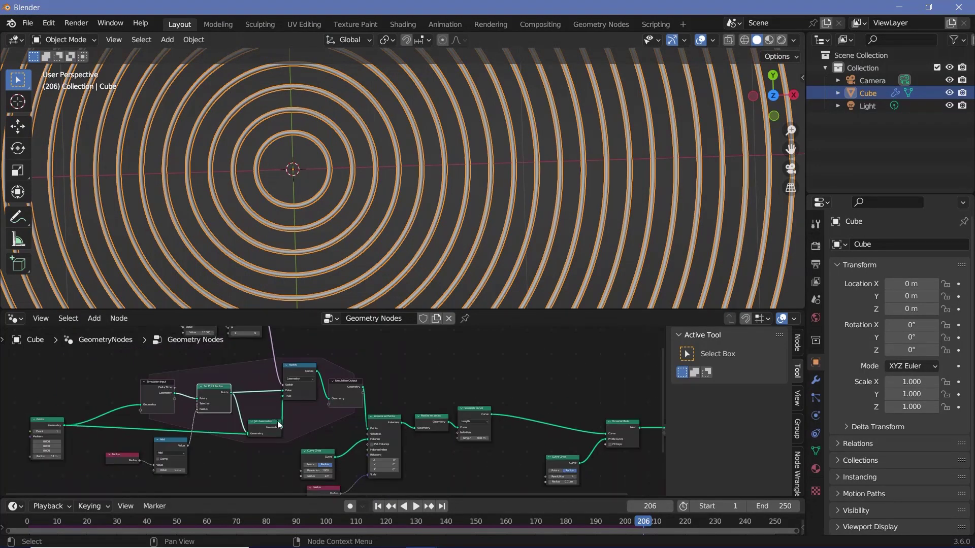
# Insert a Set Curve Radius node on the link between Resample Curve and Curve to Mesh
pyautogui.hotkey('shift', 'a')
pyautogui.write('set curve')
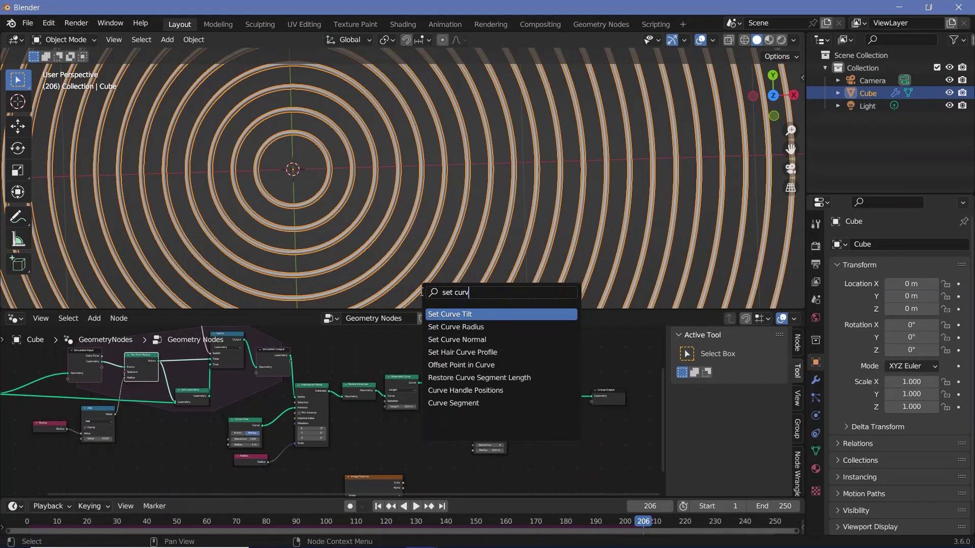
pyautogui.press('Return')
pyautogui.click(481, 421)
pyautogui.moveTo(535, 408); pyautogui.dragTo(357, 401, button='middle')
pyautogui.scroll(2, 357, 401)
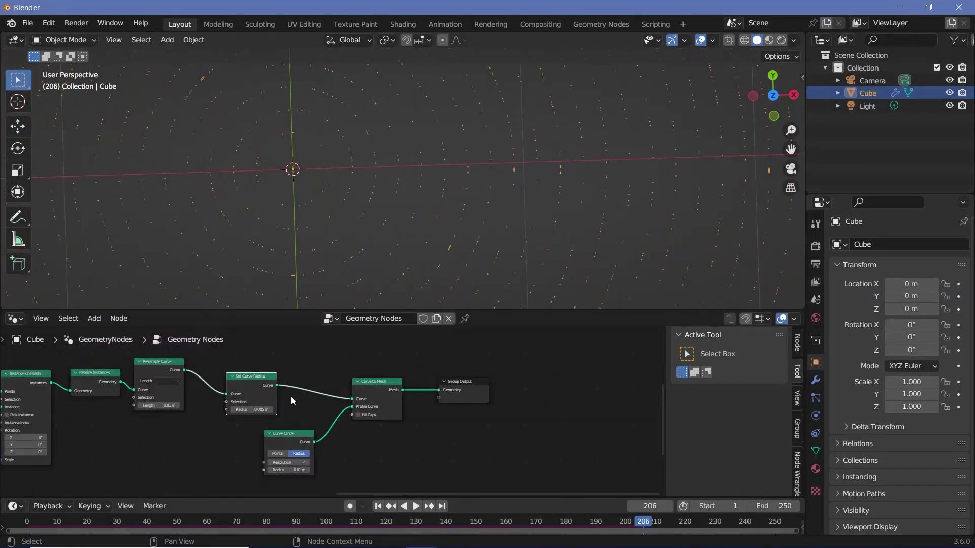
pyautogui.moveTo(249, 386); pyautogui.dragTo(252, 390)
pyautogui.scroll(-3, 208, 421)
pyautogui.moveTo(187, 486); pyautogui.dragTo(322, 417, button='middle')
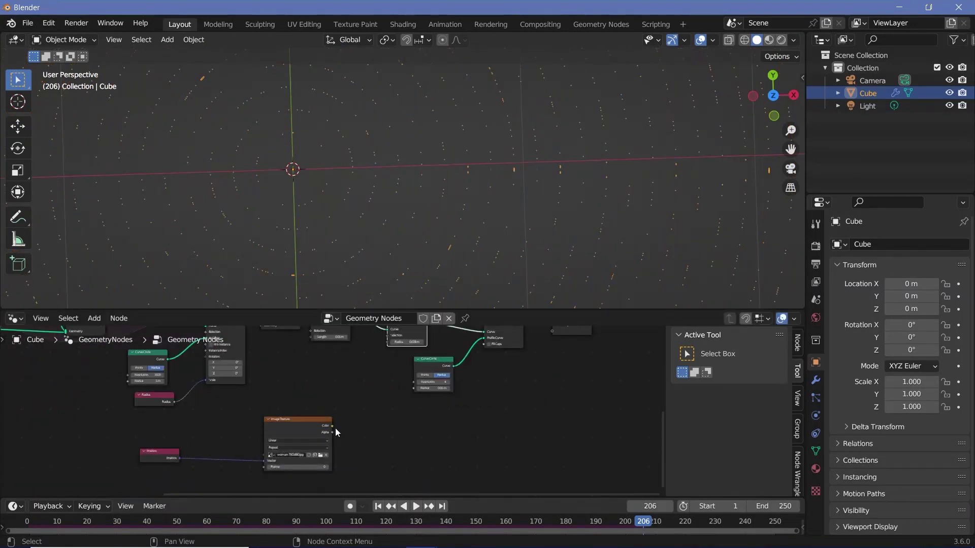
# Connect the Image Texture's Color output to the Radius input of Set Curve Radius
pyautogui.moveTo(331, 426); pyautogui.dragTo(388, 360)
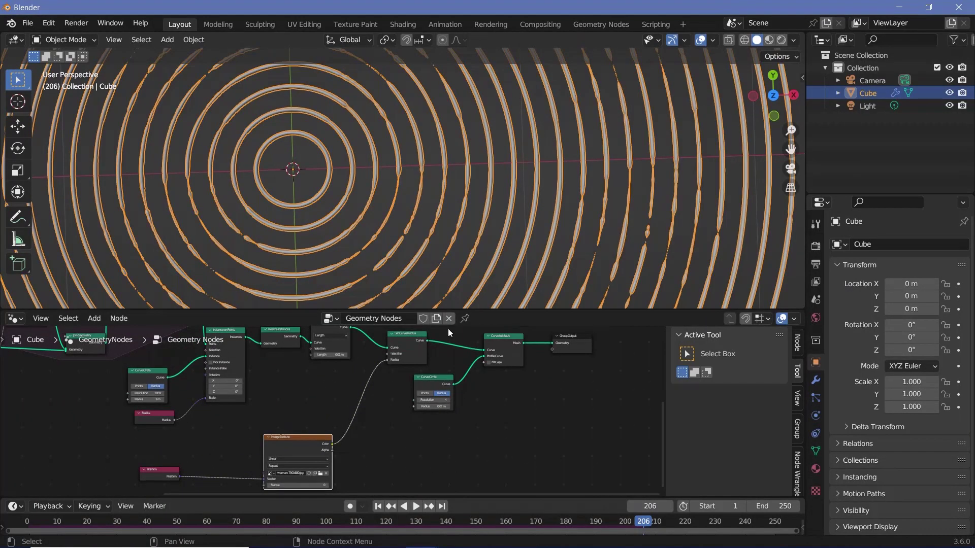
pyautogui.scroll(-5, 415, 158)
pyautogui.moveTo(415, 157); pyautogui.dragTo(391, 181, button='middle')
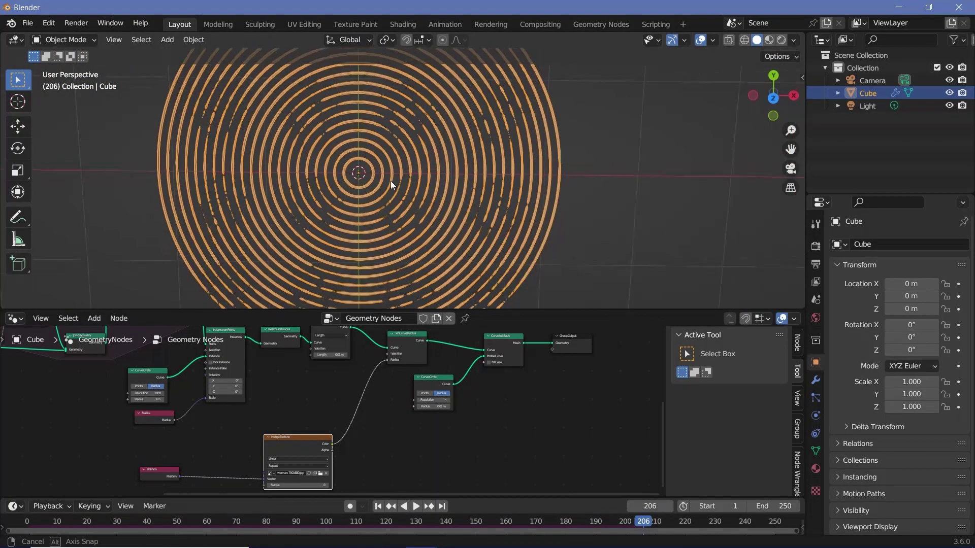
# Examine how the image varies the ring thickness, with the viewport overlays hidden
pyautogui.scroll(4, 391, 182)
pyautogui.scroll(-3, 391, 181)
pyautogui.scroll(3, 399, 166)
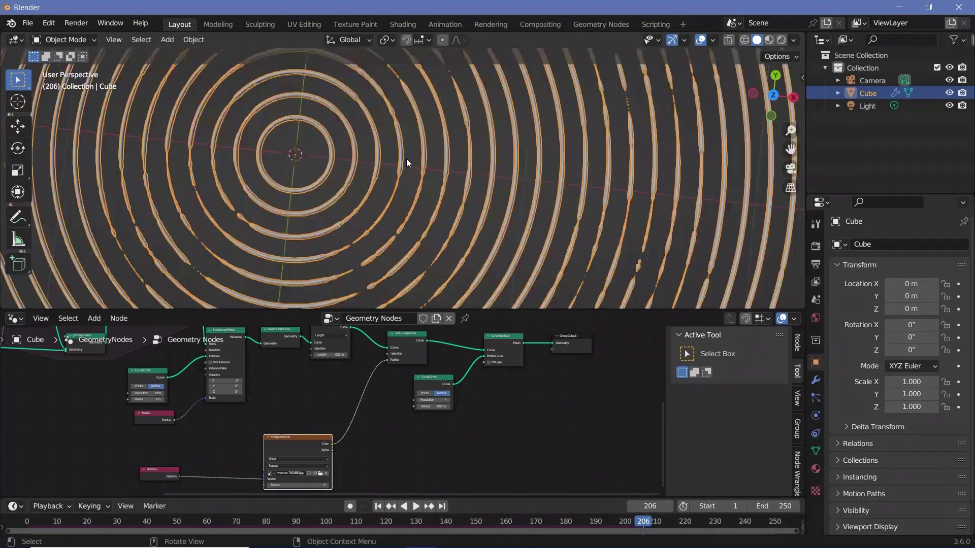
pyautogui.scroll(-3, 415, 197)
pyautogui.scroll(3, 416, 197)
pyautogui.scroll(-1, 416, 197)
pyautogui.moveTo(416, 197); pyautogui.dragTo(414, 221, button='middle')
pyautogui.scroll(-5, 414, 221)
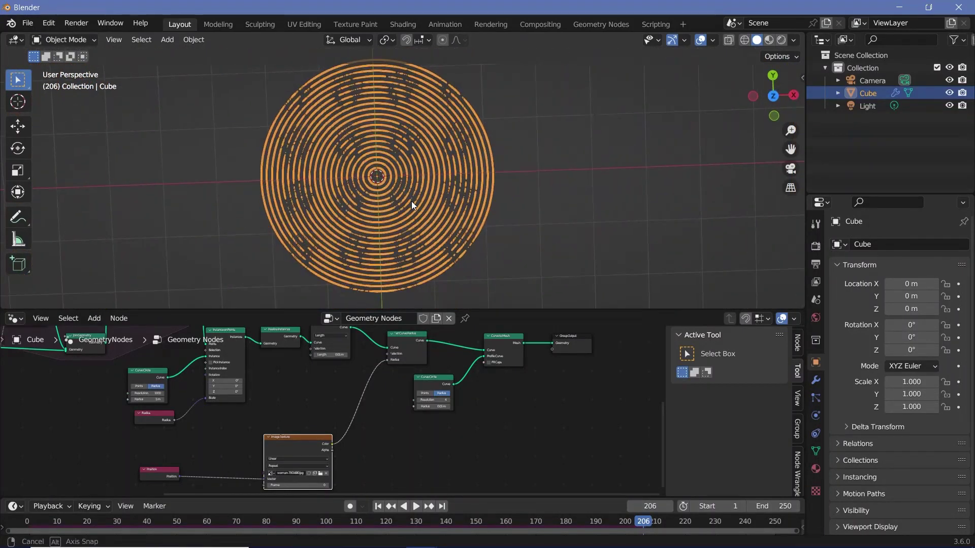
pyautogui.hotkey('shift', 'alt', 'z')
pyautogui.scroll(4, 447, 178)
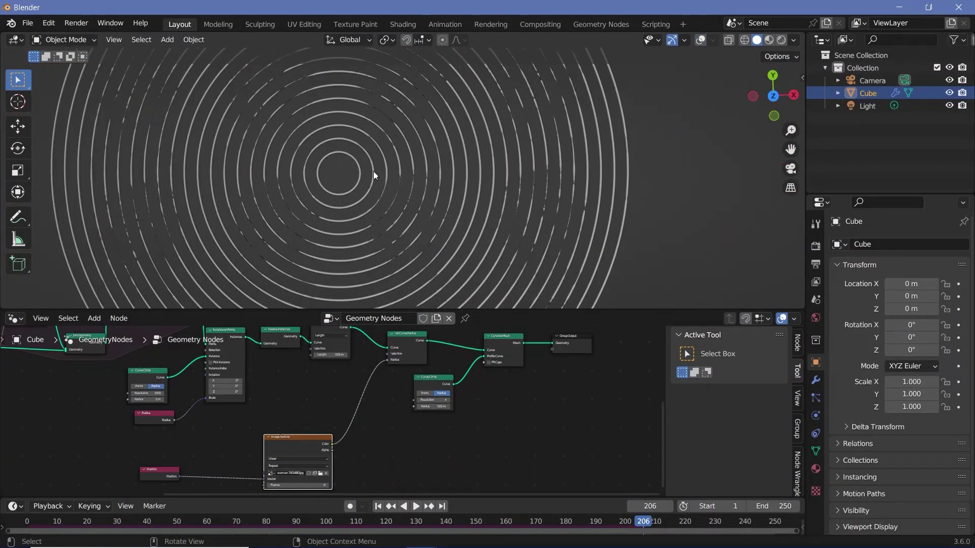
pyautogui.scroll(-3, 416, 174)
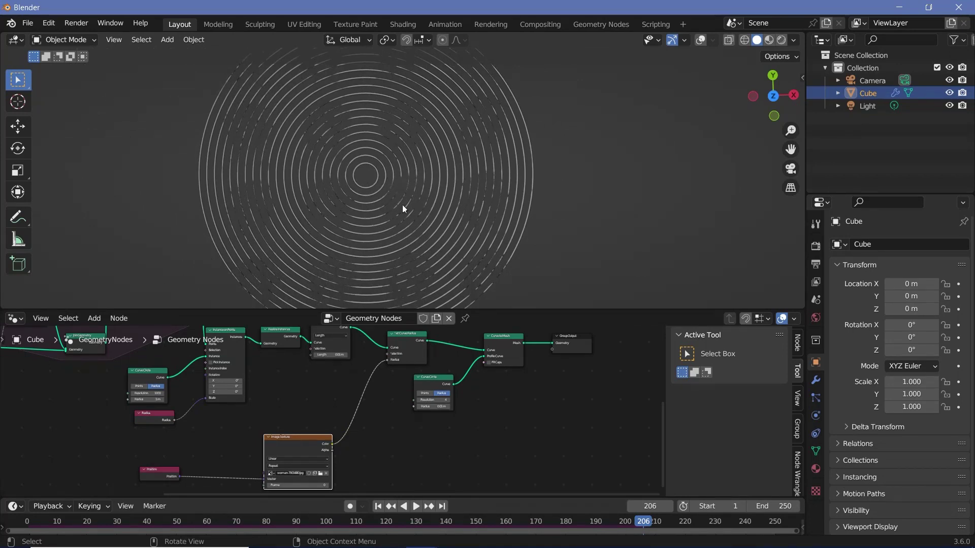
# Insert a Vector Math node on the link between Position and Image Texture and set its operation to Multiply
pyautogui.scroll(7, 208, 475)
pyautogui.moveTo(208, 476); pyautogui.dragTo(325, 390, button='middle')
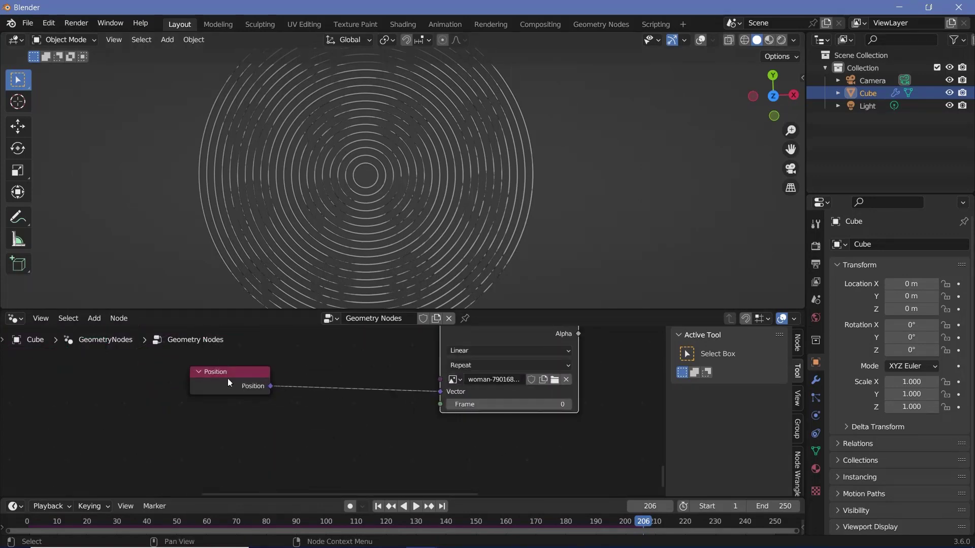
pyautogui.scroll(-2, 229, 383)
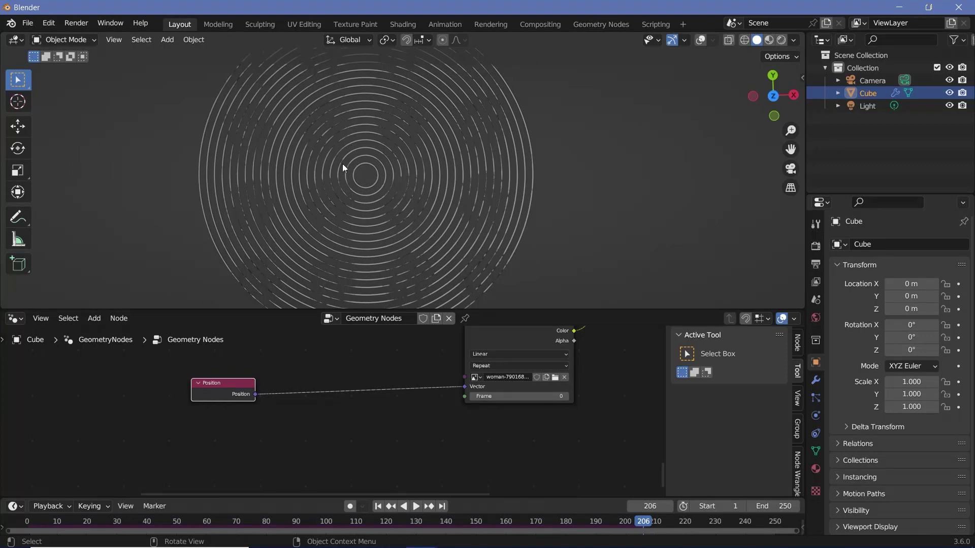
pyautogui.scroll(1, 378, 391)
pyautogui.hotkey('shift', 'a')
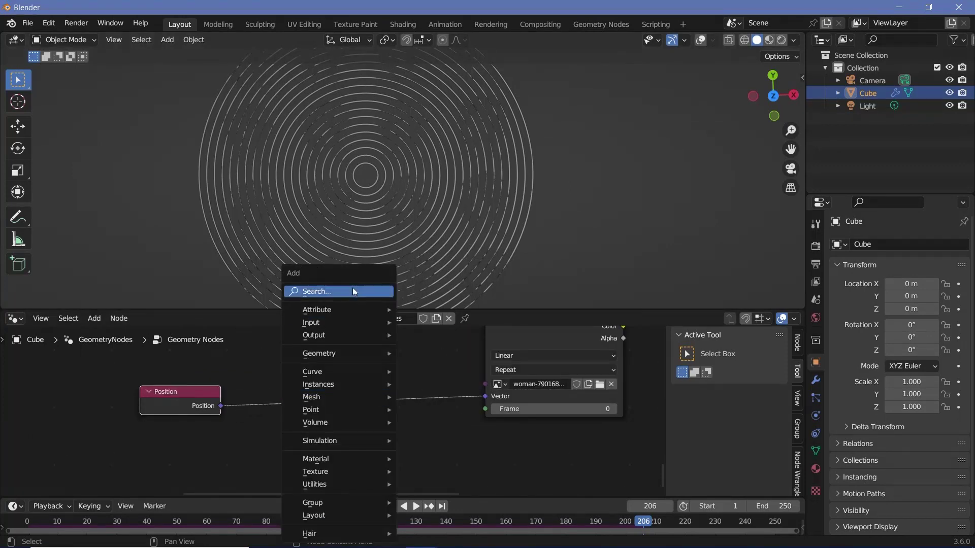
pyautogui.click(352, 289)
pyautogui.write('ecor')
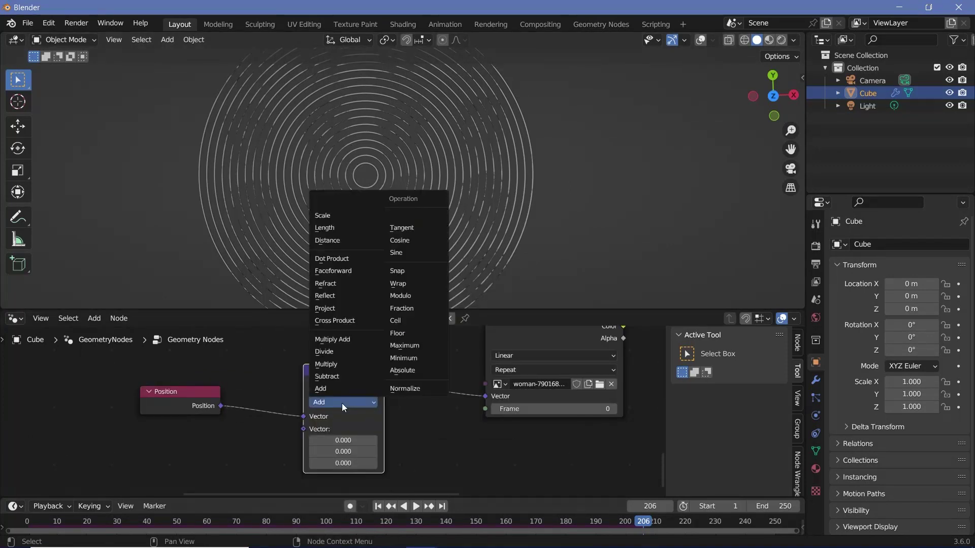
pyautogui.click(336, 364)
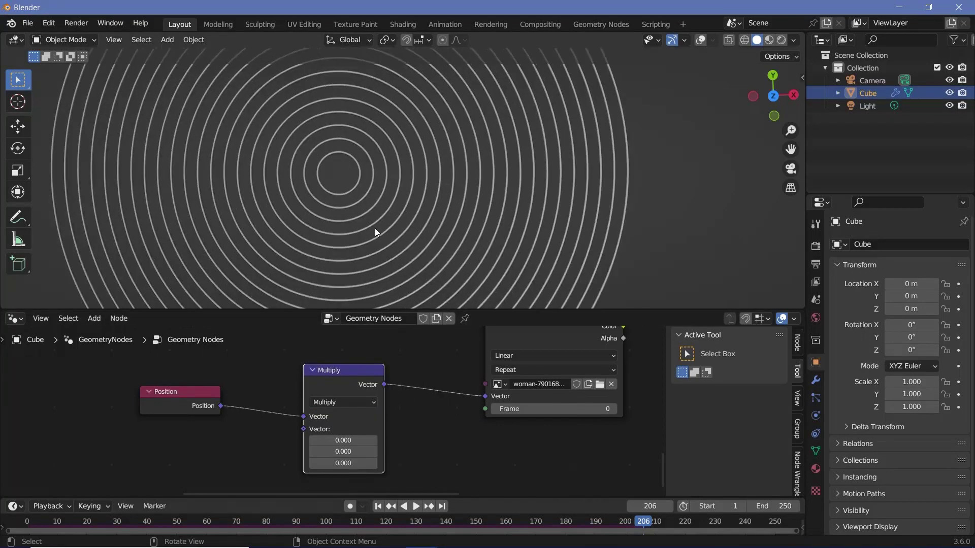
# Set all three components of the Multiply node's vector to 1
pyautogui.moveTo(344, 440); pyautogui.dragTo(343, 463)
pyautogui.write('1')
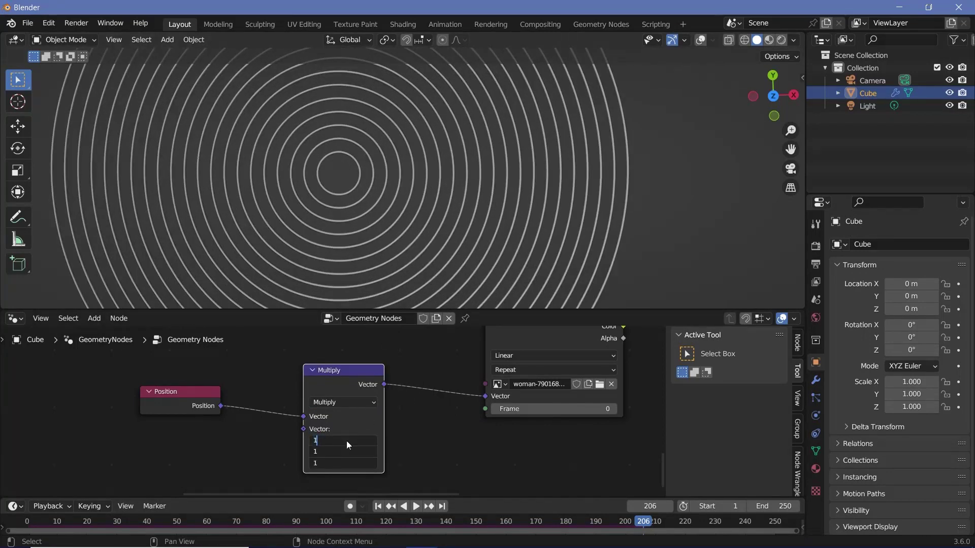
pyautogui.press('Return')
pyautogui.scroll(2, 350, 436)
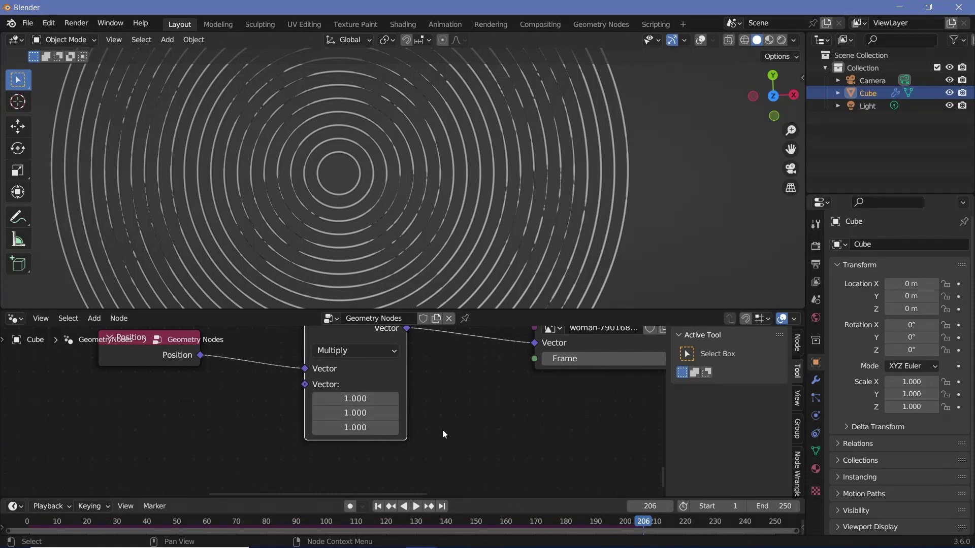
# Switch to File Explorer and check the pixel dimensions of woman-7901680.jpg in its file properties
pyautogui.hotkey('alt', 'Tab')
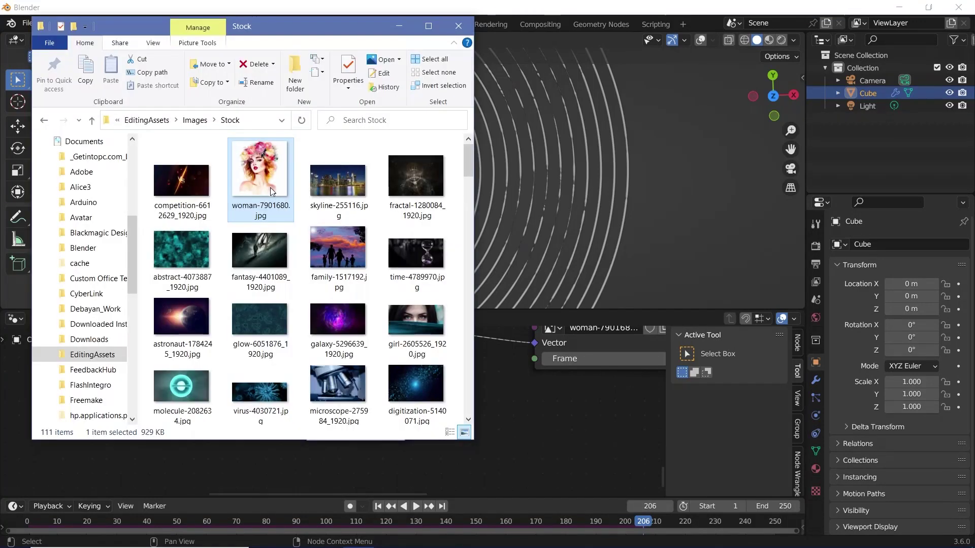
pyautogui.rightClick(245, 181)
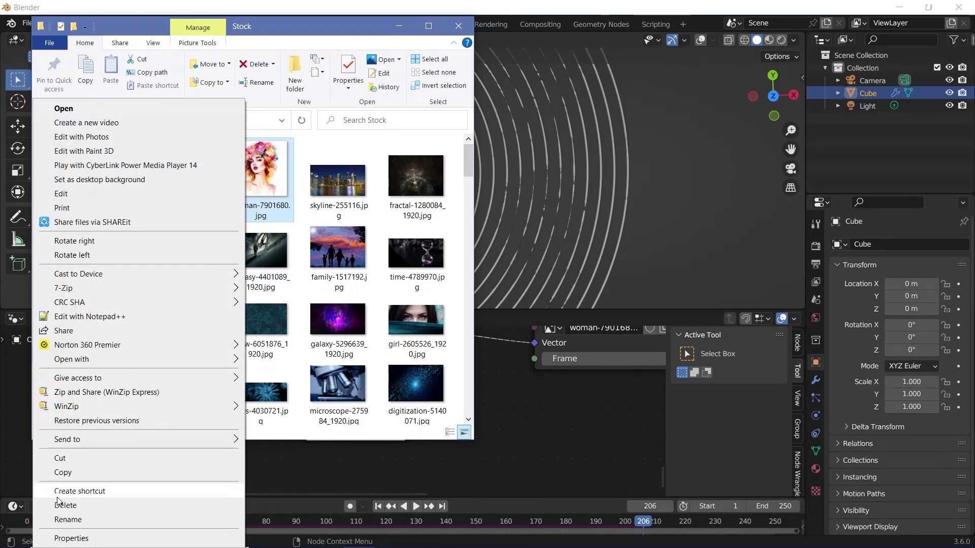
pyautogui.click(70, 538)
pyautogui.click(337, 213)
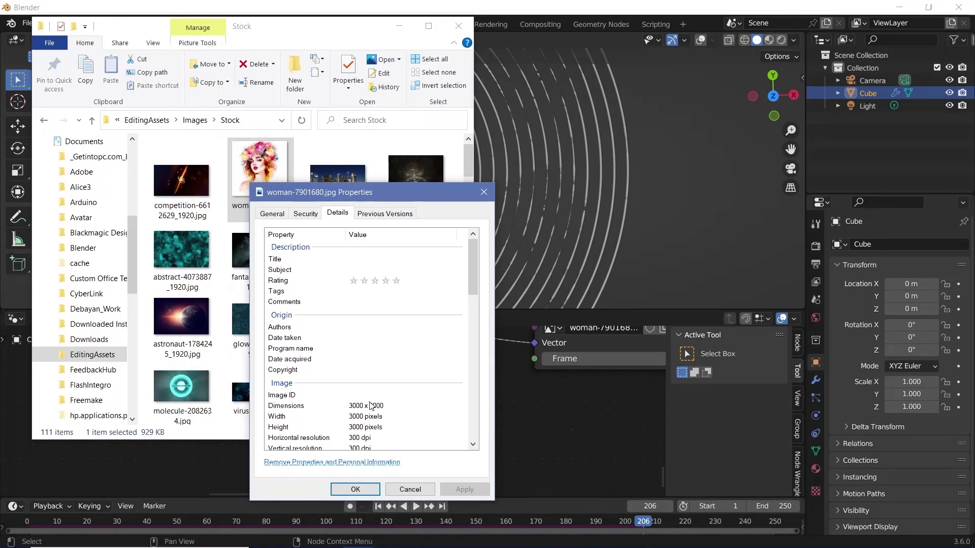
pyautogui.click(483, 192)
# Look up the pixel dimensions of girl-2605526_1920.jpg in its file properties
pyautogui.rightClick(405, 315)
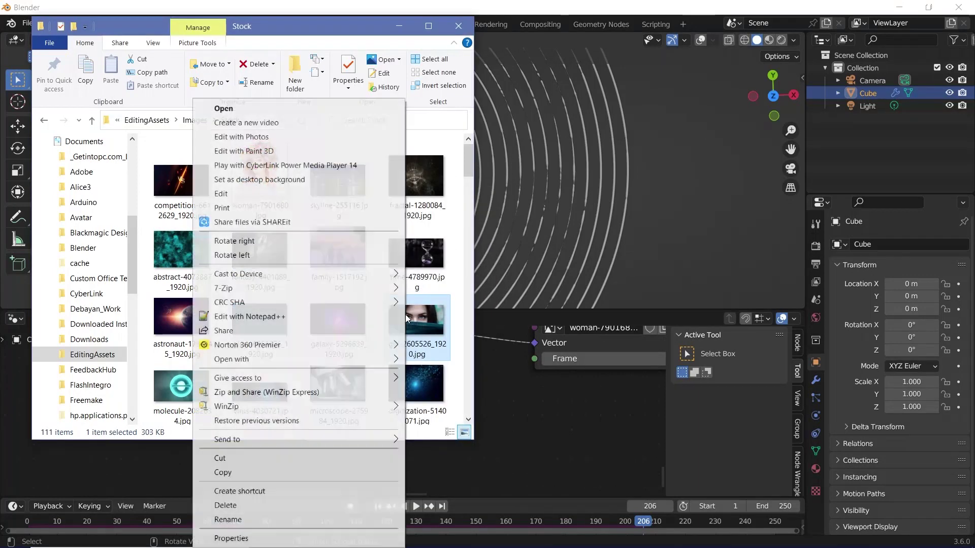
pyautogui.click(231, 538)
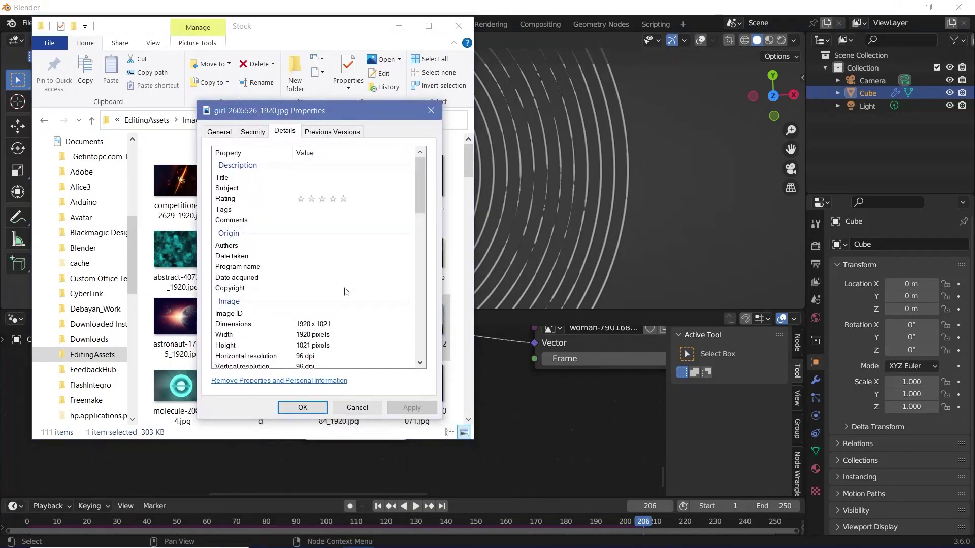
pyautogui.click(343, 325)
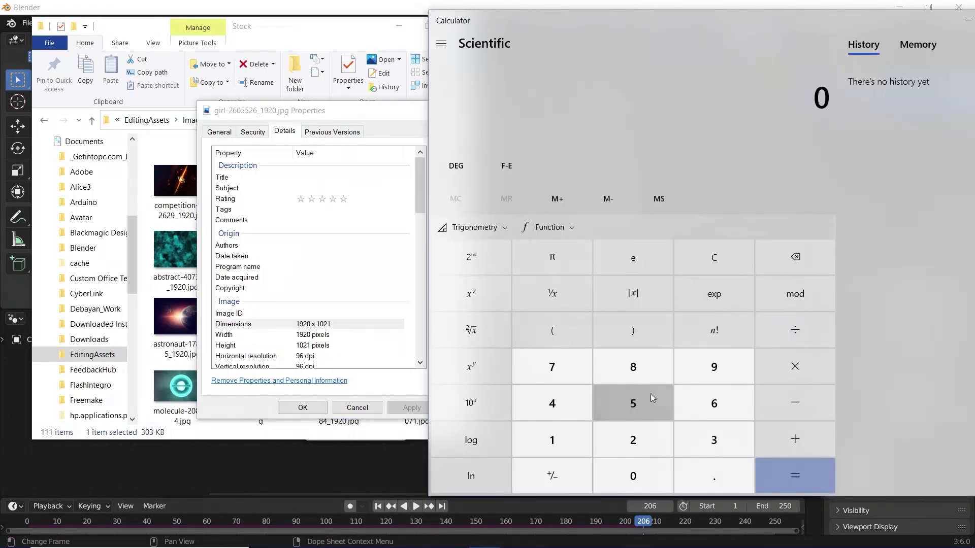
# Calculate the image's aspect ratio as 1920 ÷ 1021 in Calculator
pyautogui.click(562, 435)
pyautogui.click(734, 365)
pyautogui.click(633, 440)
pyautogui.click(634, 469)
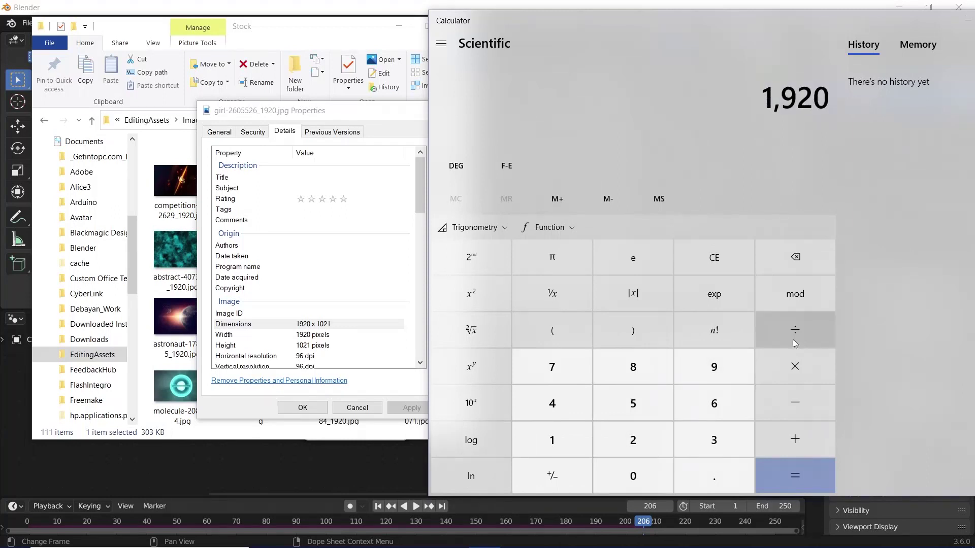
pyautogui.click(788, 338)
pyautogui.click(553, 441)
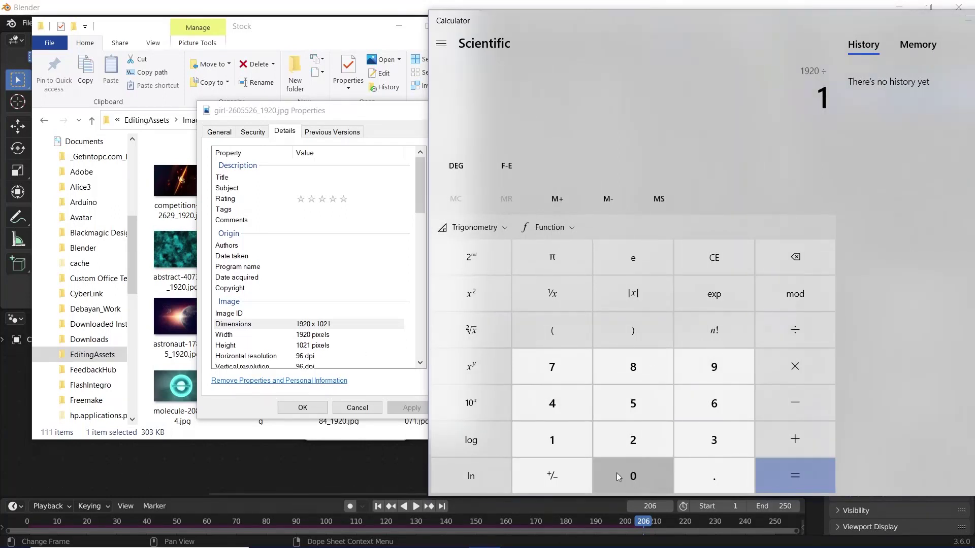
pyautogui.click(632, 476)
pyautogui.click(632, 439)
pyautogui.click(552, 439)
pyautogui.press('Return')
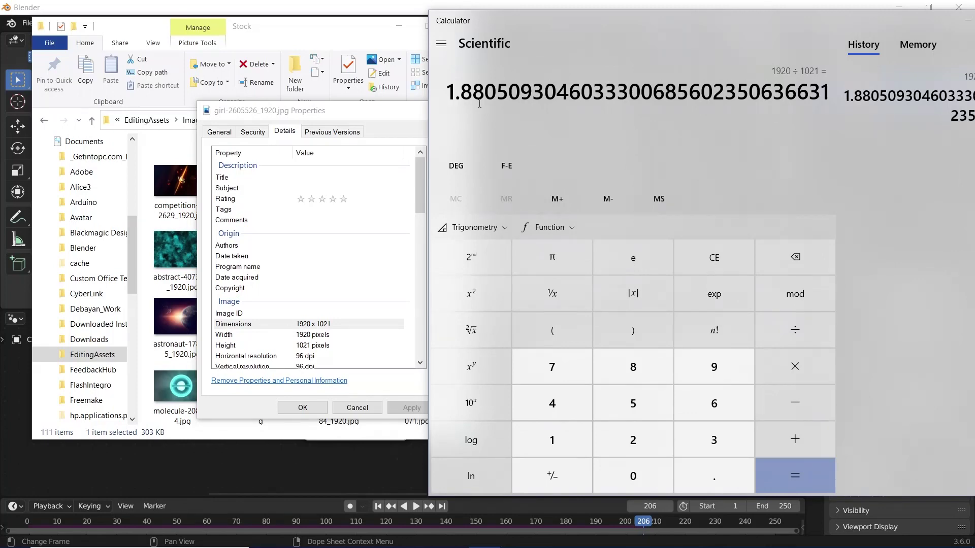
# Close Calculator and File Explorer, and load the girl-2605526 image into Blender's Image Texture node
pyautogui.moveTo(665, 22); pyautogui.dragTo(473, 36)
pyautogui.click(777, 34)
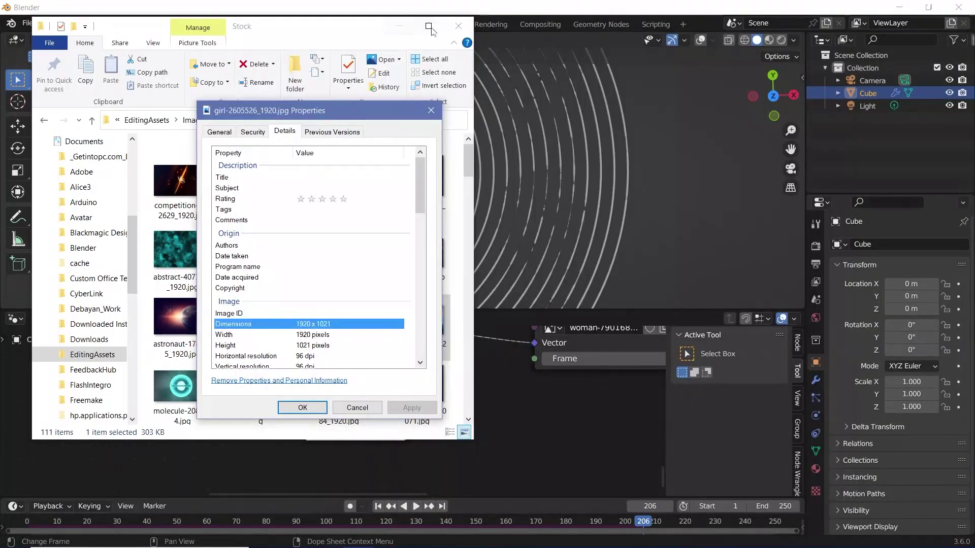
pyautogui.click(459, 26)
pyautogui.click(536, 377)
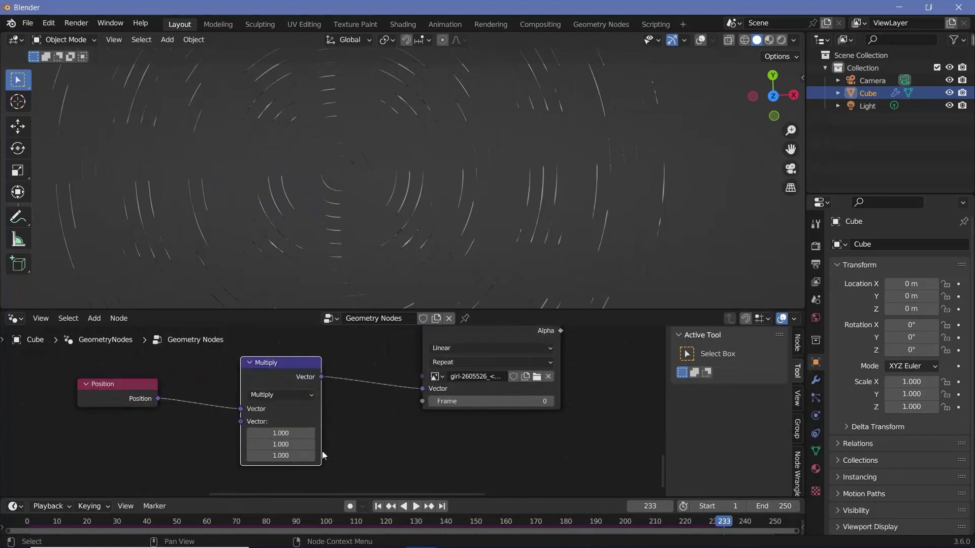
# Set the X component of the Multiply node's vector to 1.88
pyautogui.click(298, 434)
pyautogui.write('1.88')
pyautogui.press('Return')
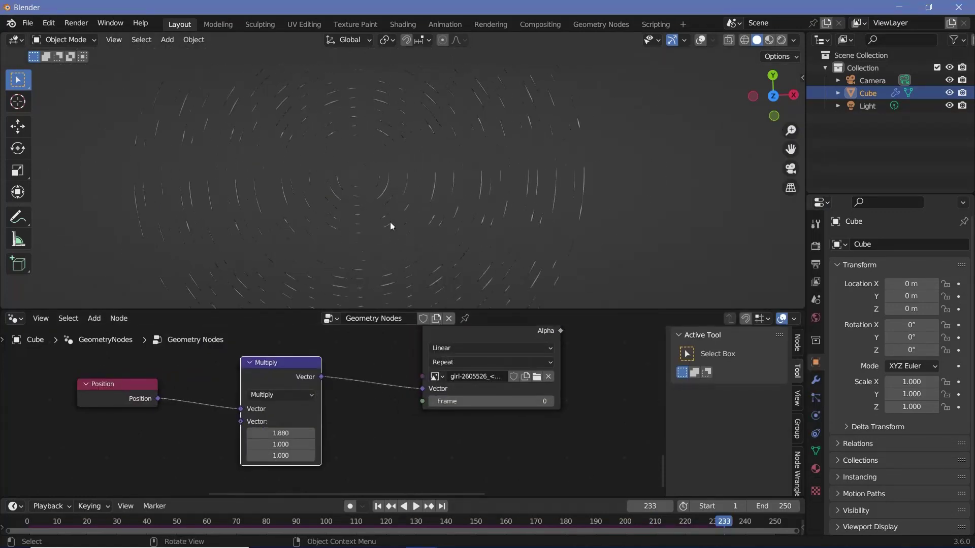
pyautogui.scroll(-1, 390, 226)
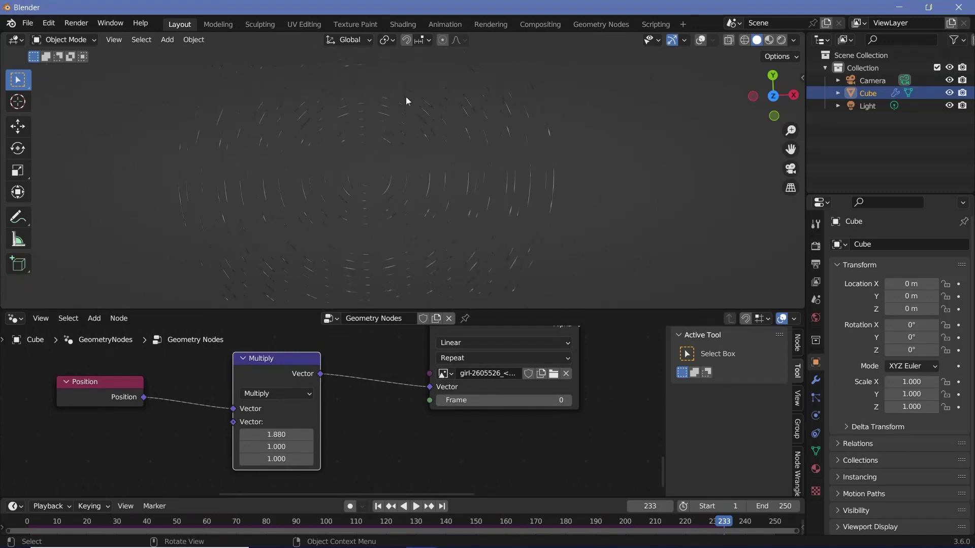
# Set the Modulo node's value on the scene frame to 5 for more closely spaced rings
pyautogui.scroll(-5, 335, 393)
pyautogui.moveTo(251, 386); pyautogui.dragTo(439, 400, button='middle')
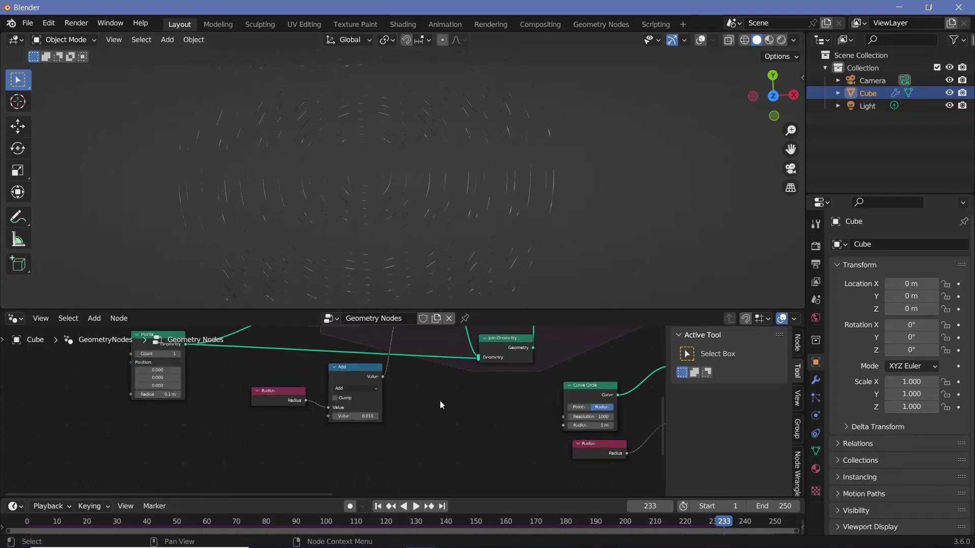
pyautogui.scroll(8, 375, 410)
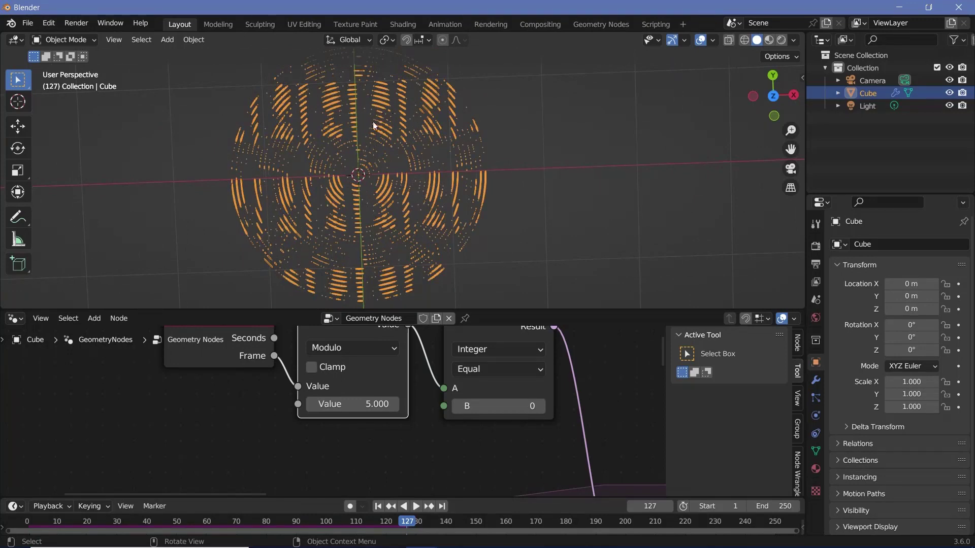
# Set the Multiply node's vector to 1 in X and 1.88 in Y
pyautogui.scroll(-6, 514, 350)
pyautogui.moveTo(598, 468); pyautogui.dragTo(57, 305, button='middle')
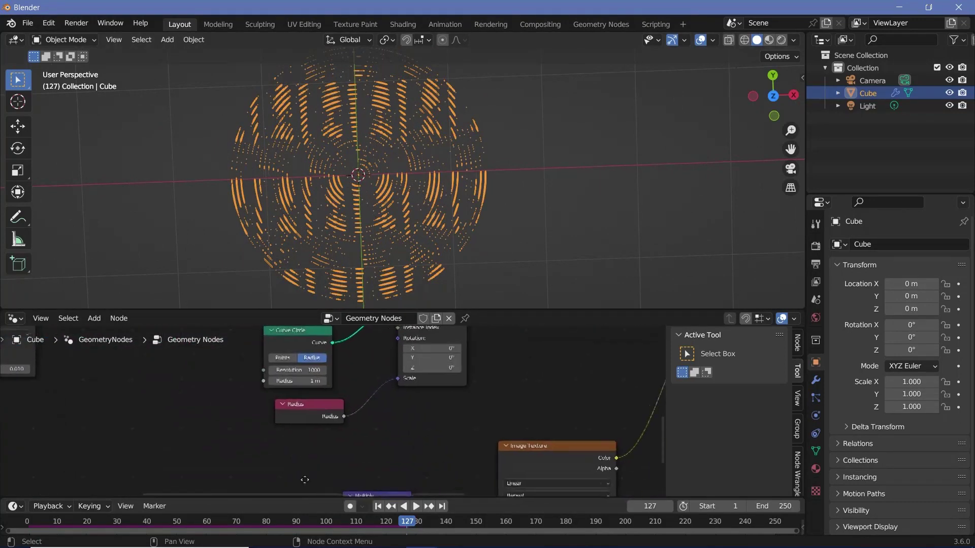
pyautogui.moveTo(307, 479); pyautogui.dragTo(243, 325, button='middle')
pyautogui.scroll(3, 311, 440)
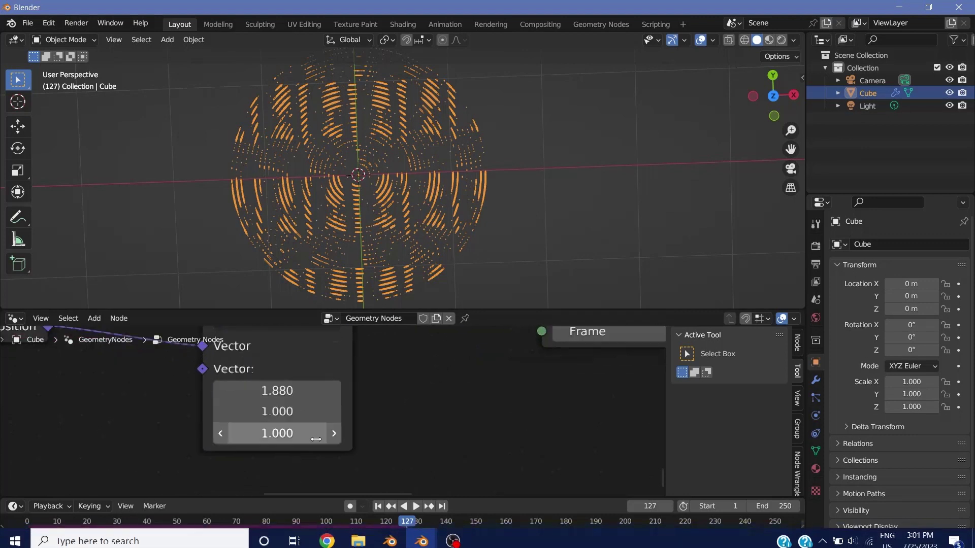
pyautogui.click(316, 407)
pyautogui.press('Return')
pyautogui.click(317, 429)
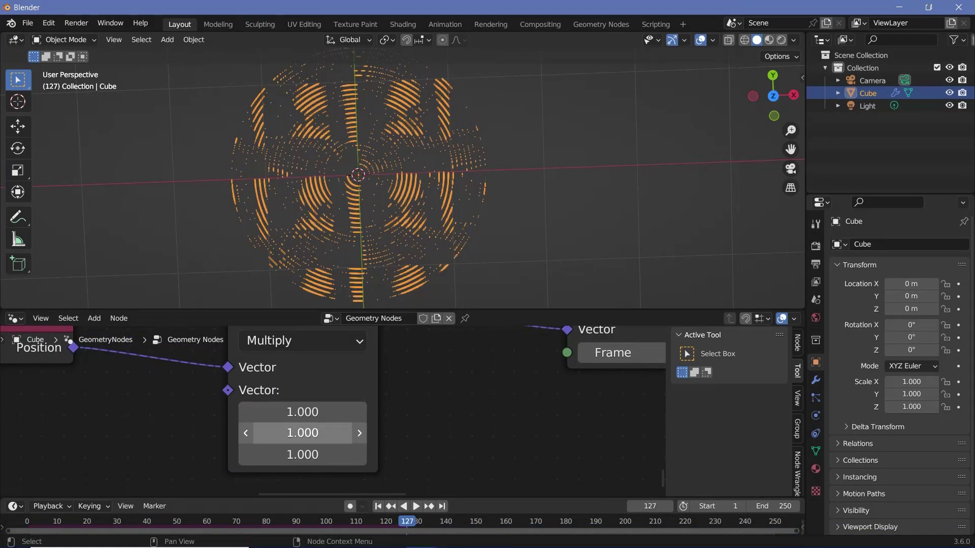
pyautogui.write('1.88')
pyautogui.press('Return')
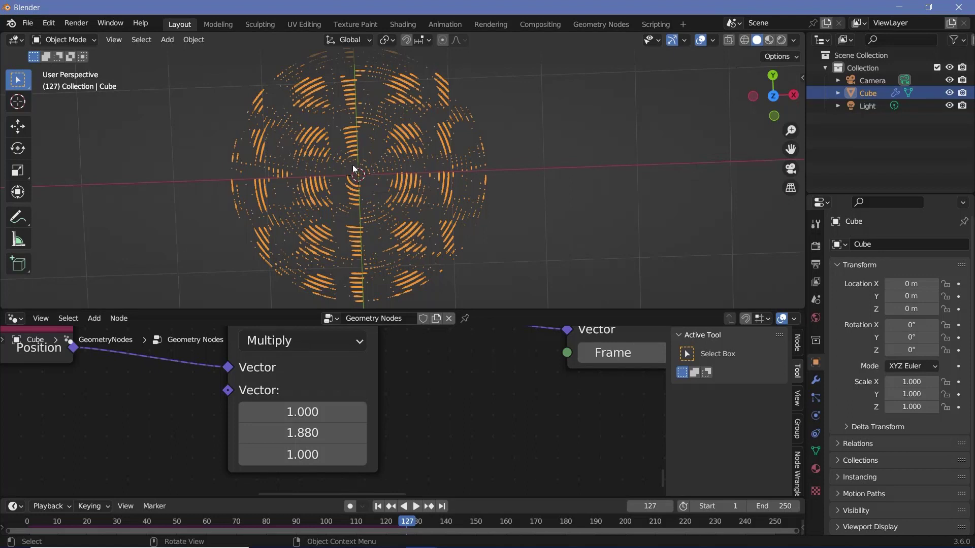
# Change the Image Texture node's extension mode to Clip
pyautogui.scroll(-2, 325, 129)
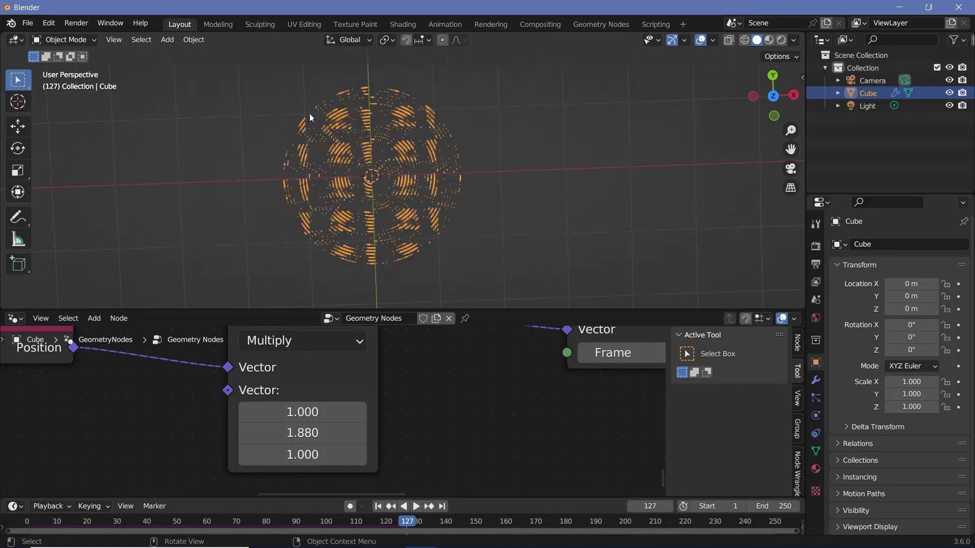
pyautogui.scroll(-4, 532, 371)
pyautogui.moveTo(553, 371); pyautogui.dragTo(295, 456, button='middle')
pyautogui.click(384, 382)
pyautogui.click(384, 382)
pyautogui.click(337, 449)
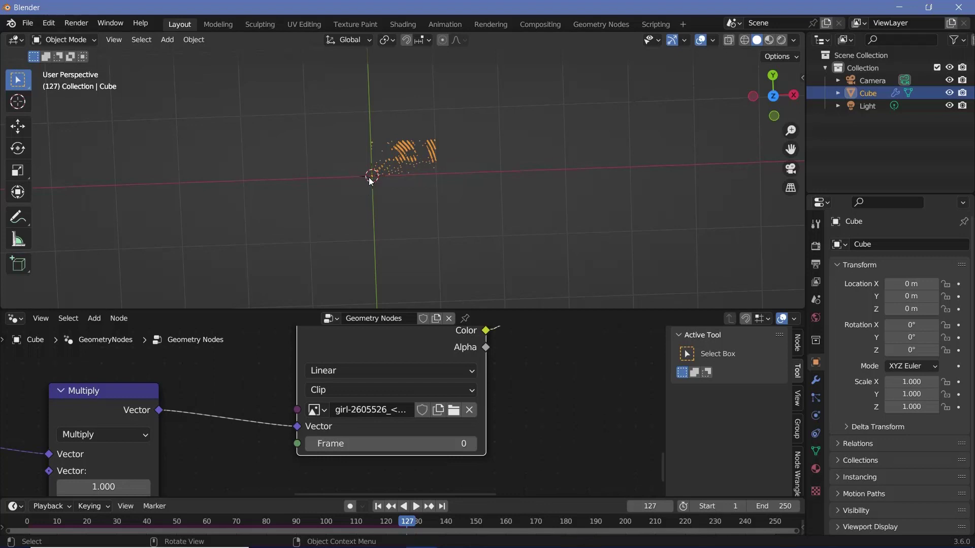
# Move the Multiply node closer to Position, leaving more room before Image Texture
pyautogui.scroll(-2, 293, 374)
pyautogui.moveTo(292, 373); pyautogui.dragTo(228, 370)
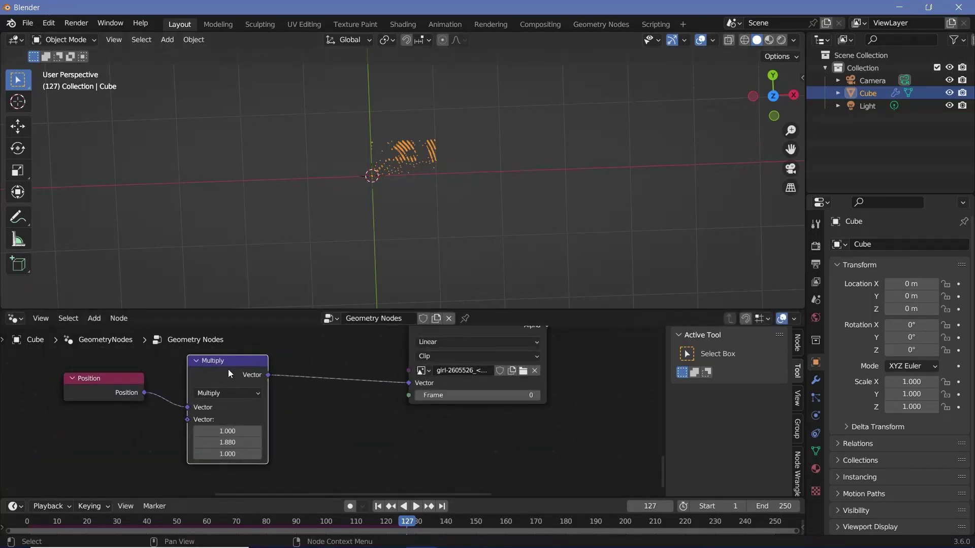
# Duplicate the Multiply node into the link before Image Texture, make the copy an Add node, and set its X and Y to 0.5
pyautogui.hotkey('shift', 'd')
pyautogui.click(332, 378)
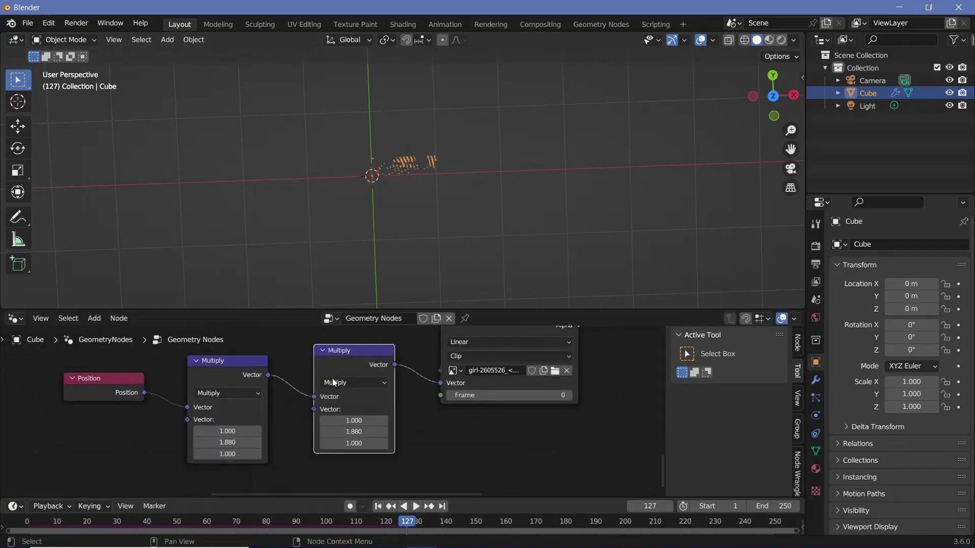
pyautogui.click(333, 383)
pyautogui.click(331, 369)
pyautogui.moveTo(354, 420); pyautogui.dragTo(287, 431)
pyautogui.moveTo(366, 432); pyautogui.dragTo(362, 432)
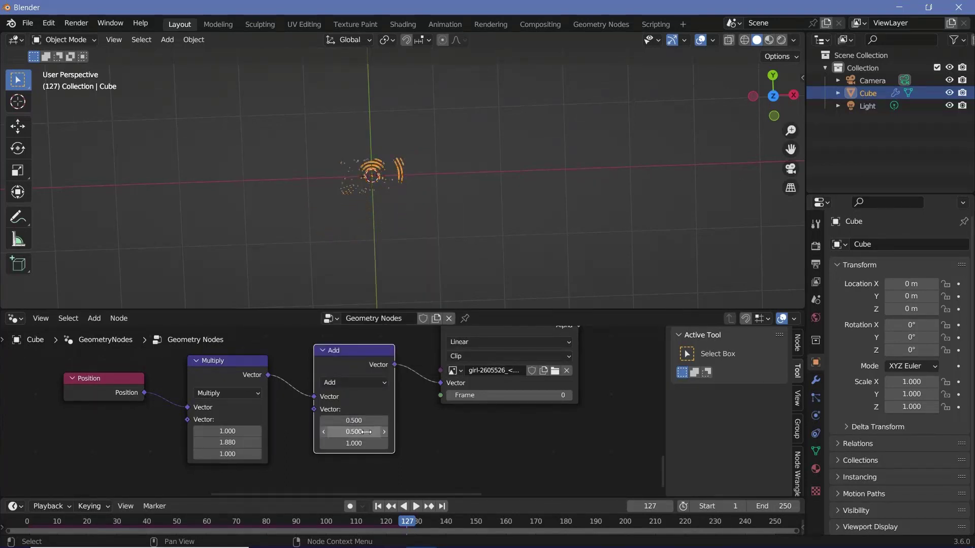
pyautogui.moveTo(249, 378); pyautogui.dragTo(235, 379)
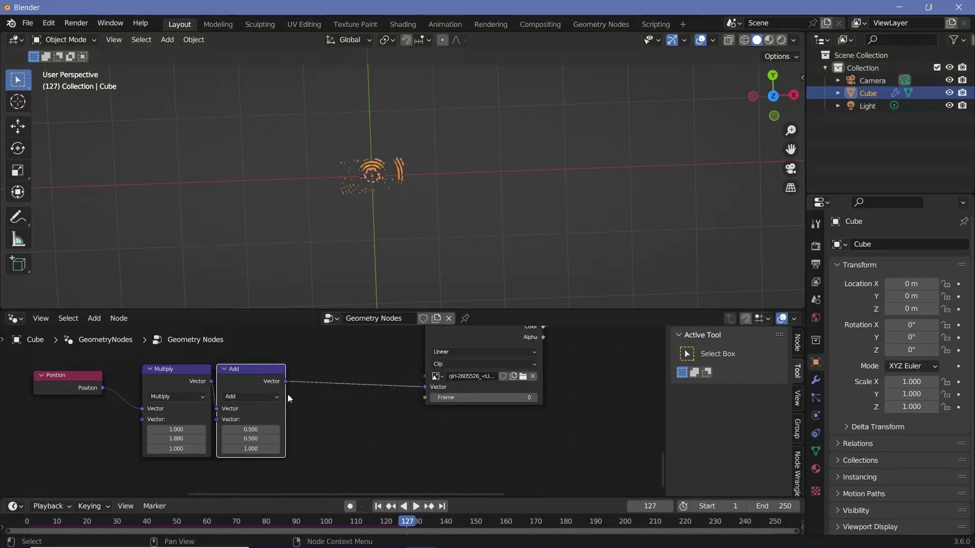
# Add a Vector Math node set to Scale on the link between the Add node and Image Texture
pyautogui.scroll(2, 285, 383)
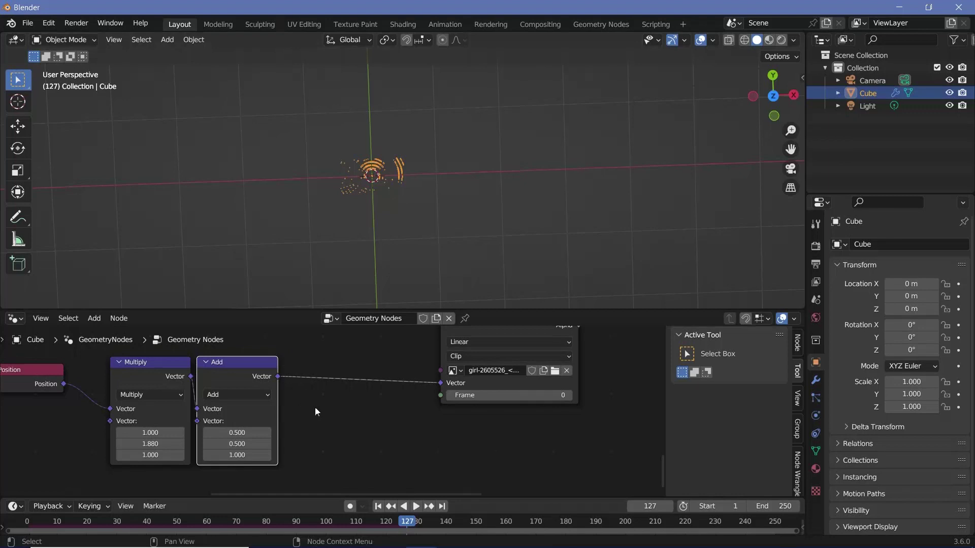
pyautogui.hotkey('shift', 'a')
pyautogui.click(287, 292)
pyautogui.write('sc')
pyautogui.press('BackSpace')
pyautogui.press('BackSpace')
pyautogui.write('vec')
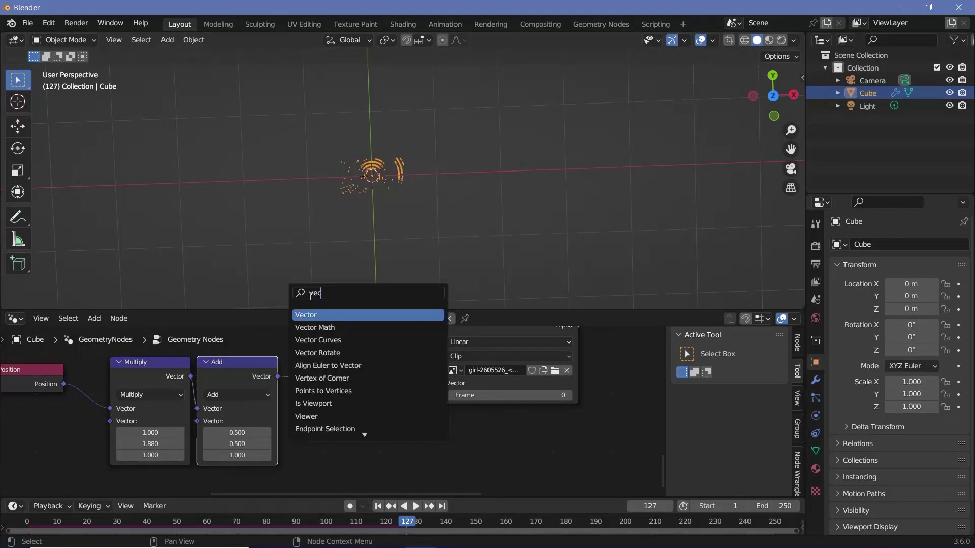
pyautogui.click(349, 401)
pyautogui.click(354, 217)
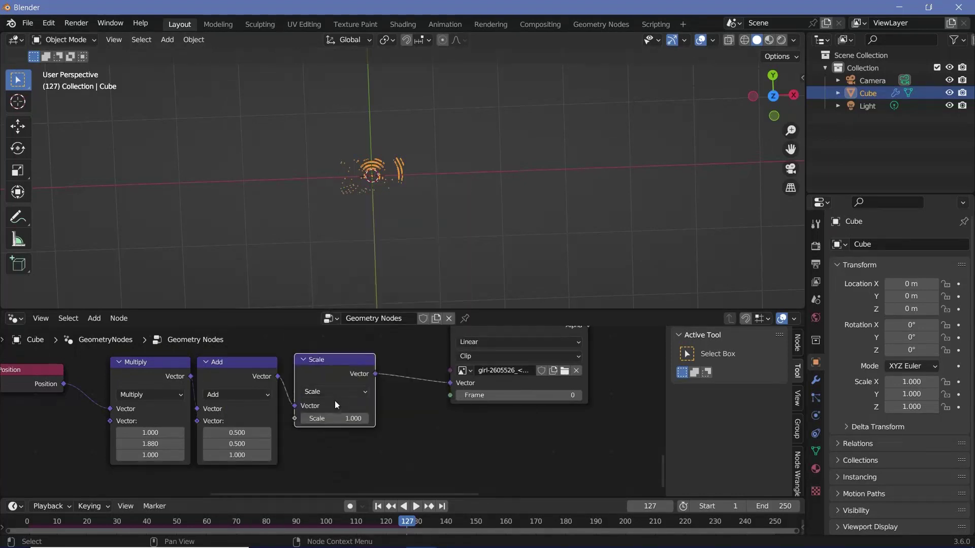
# Set the Scale node's factor to 0.39 and reorder the chain so Scale sits between Multiply and Add
pyautogui.moveTo(335, 418)
pyautogui.keyDown('shift'); pyautogui.mouseDown()
pyautogui.moveTo(315, 425)
pyautogui.moveTo(327, 429)
pyautogui.mouseUp(); pyautogui.keyUp('shift')
pyautogui.moveTo(243, 433); pyautogui.dragTo(209, 432)
pyautogui.moveTo(414, 372); pyautogui.dragTo(374, 364)
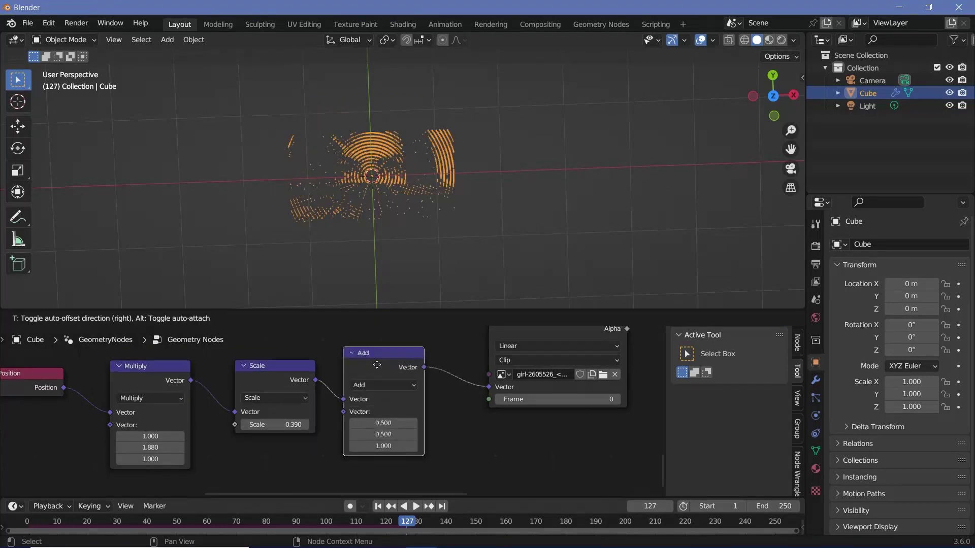
pyautogui.moveTo(266, 380); pyautogui.dragTo(237, 378)
pyautogui.moveTo(381, 370); pyautogui.dragTo(354, 380)
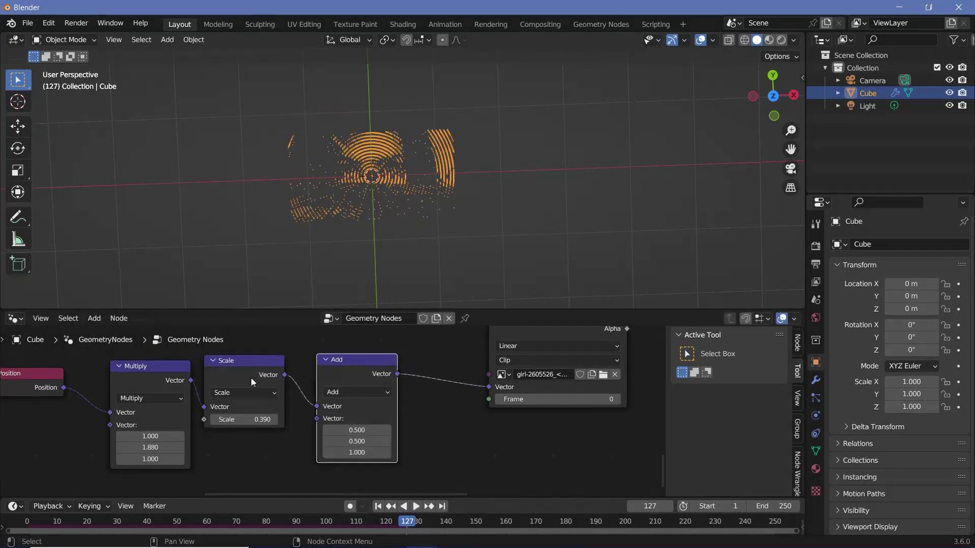
pyautogui.moveTo(240, 375); pyautogui.dragTo(252, 377)
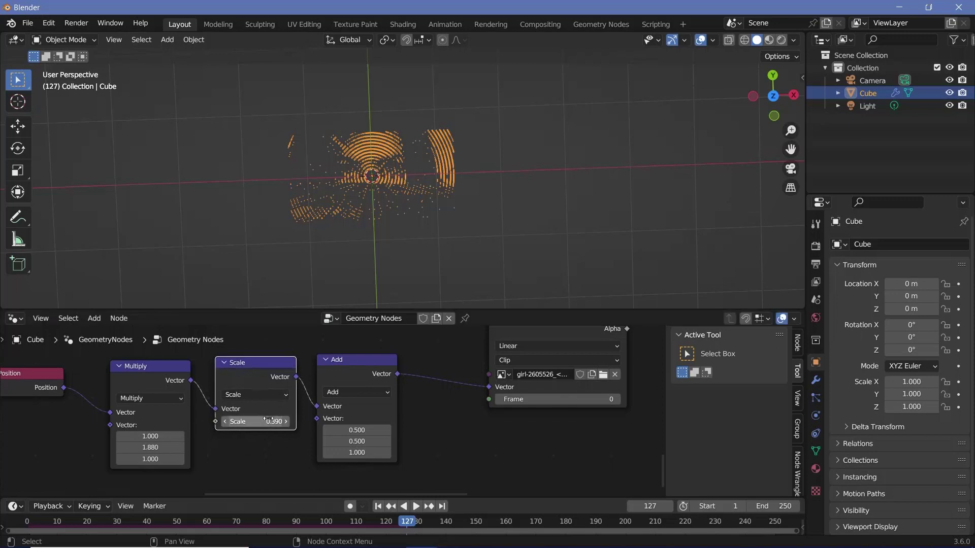
# Try Scale factors of 0.49 and 0.29, return the factor to 0.39, and line up the Multiply, Scale and Add nodes
pyautogui.moveTo(264, 421)
pyautogui.mouseDown()
pyautogui.moveTo(223, 422)
pyautogui.moveTo(259, 422)
pyautogui.mouseUp()
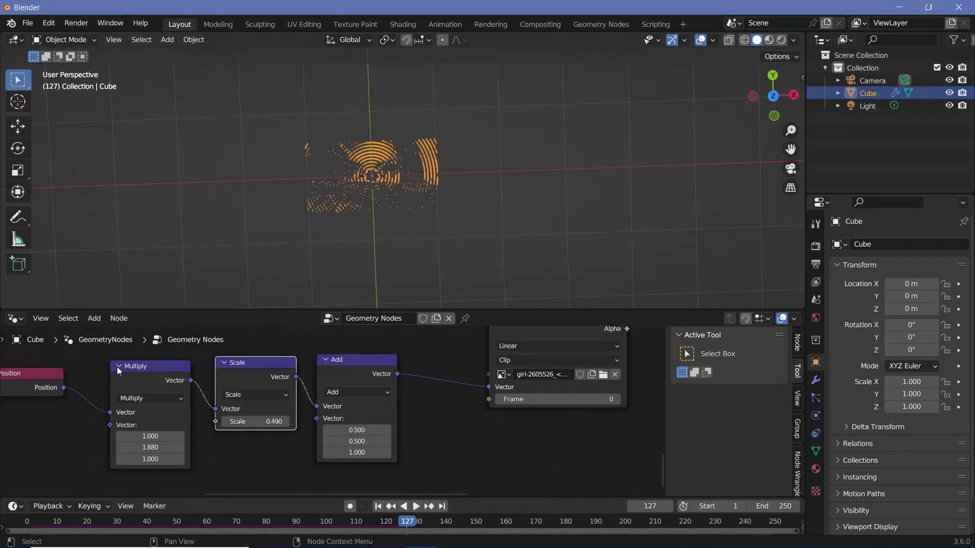
pyautogui.moveTo(140, 366); pyautogui.dragTo(147, 365)
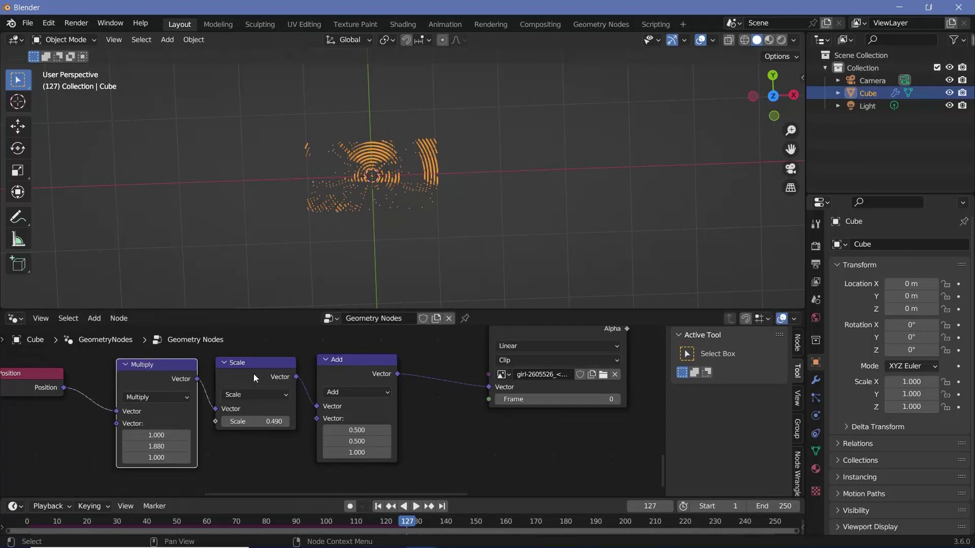
pyautogui.moveTo(254, 373); pyautogui.dragTo(256, 374)
pyautogui.moveTo(272, 423); pyautogui.dragTo(261, 422)
pyautogui.moveTo(358, 360); pyautogui.dragTo(350, 365)
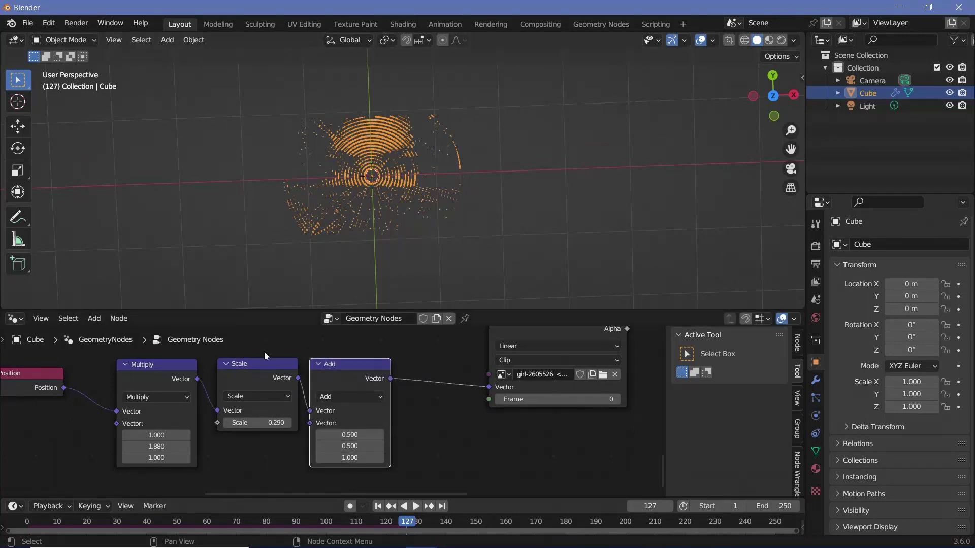
pyautogui.moveTo(254, 417); pyautogui.dragTo(259, 417)
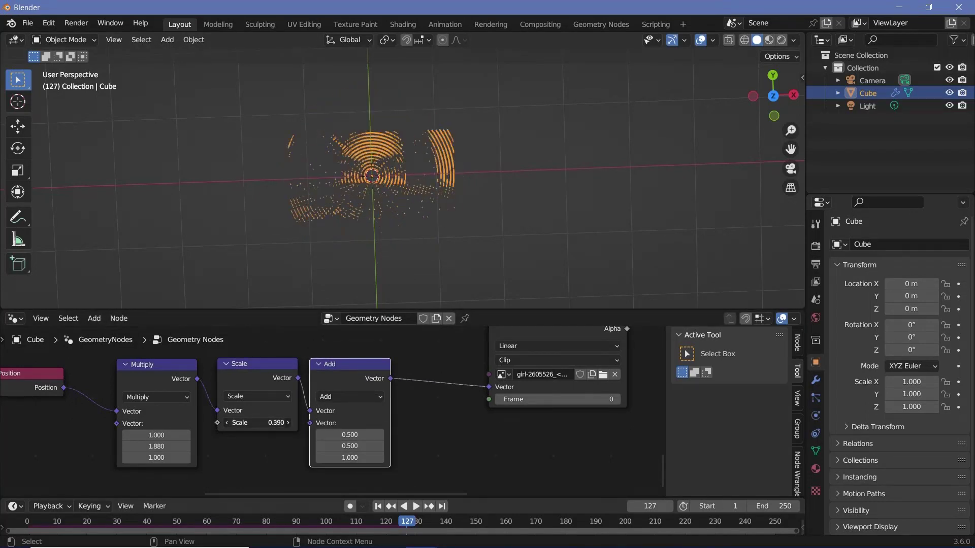
# Set the Y value of the Multiply node's vector to 1
pyautogui.scroll(-3, 264, 436)
pyautogui.moveTo(264, 436); pyautogui.dragTo(186, 460, button='middle')
pyautogui.scroll(4, 347, 172)
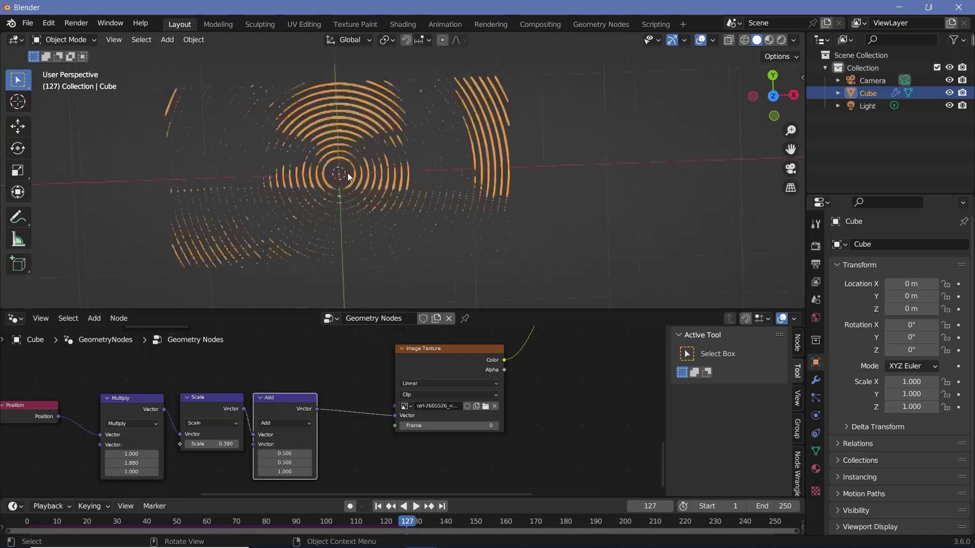
pyautogui.scroll(-2, 348, 173)
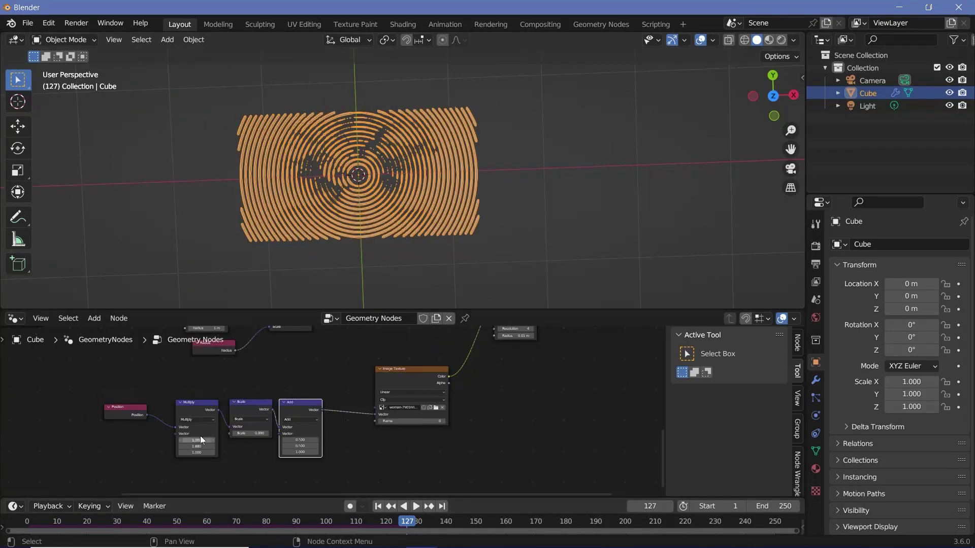
pyautogui.scroll(2, 279, 408)
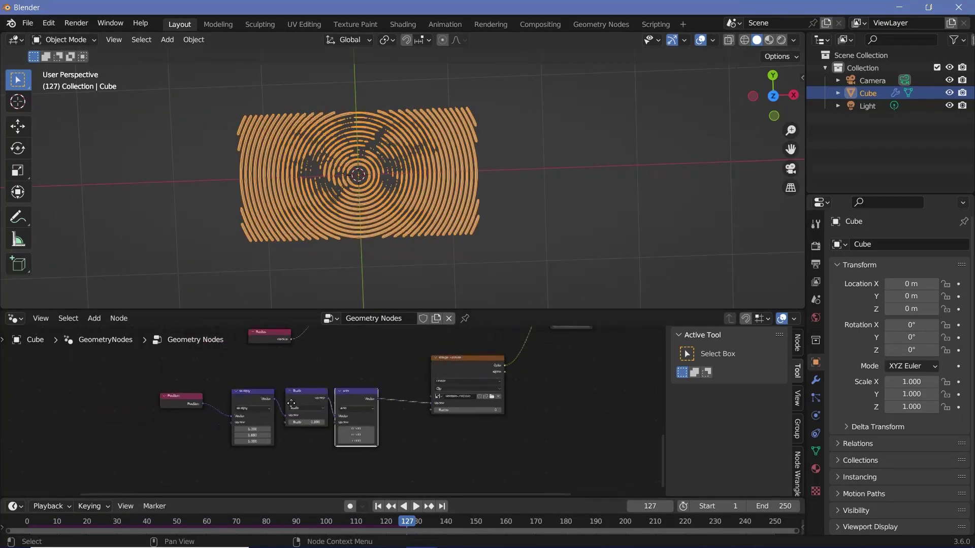
pyautogui.scroll(3, 279, 408)
pyautogui.click(280, 454)
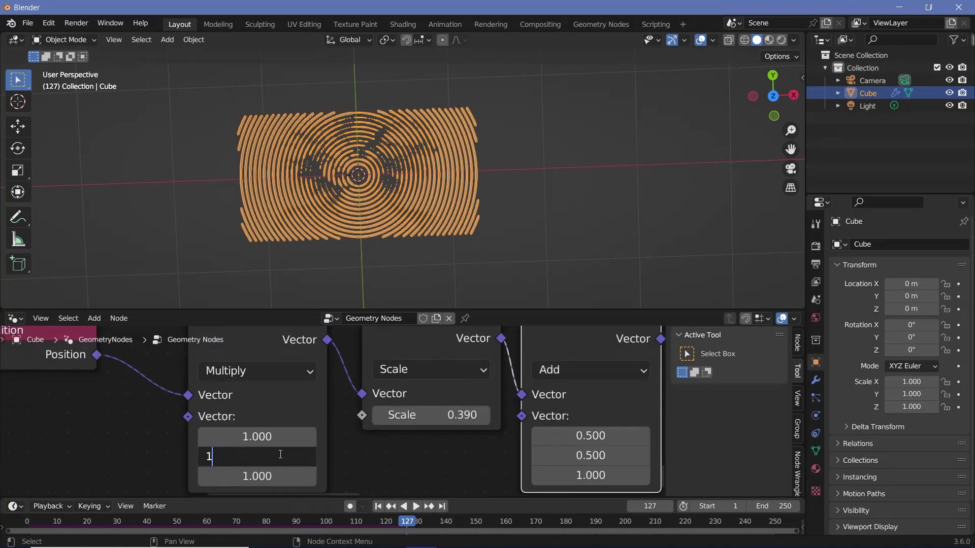
pyautogui.write('1')
pyautogui.press('Return')
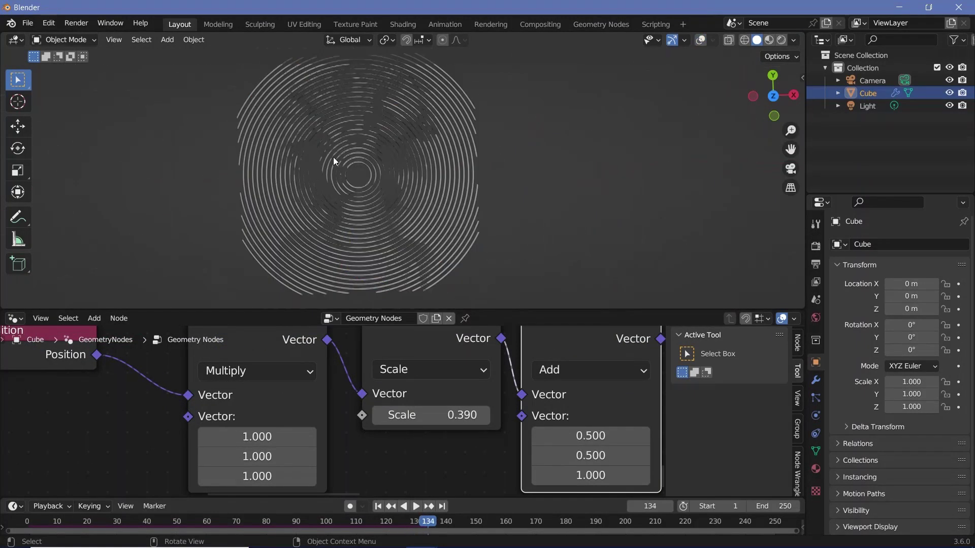
# Examine the image pattern in the rings both up close and from farther away
pyautogui.scroll(4, 333, 157)
pyautogui.scroll(-1, 333, 157)
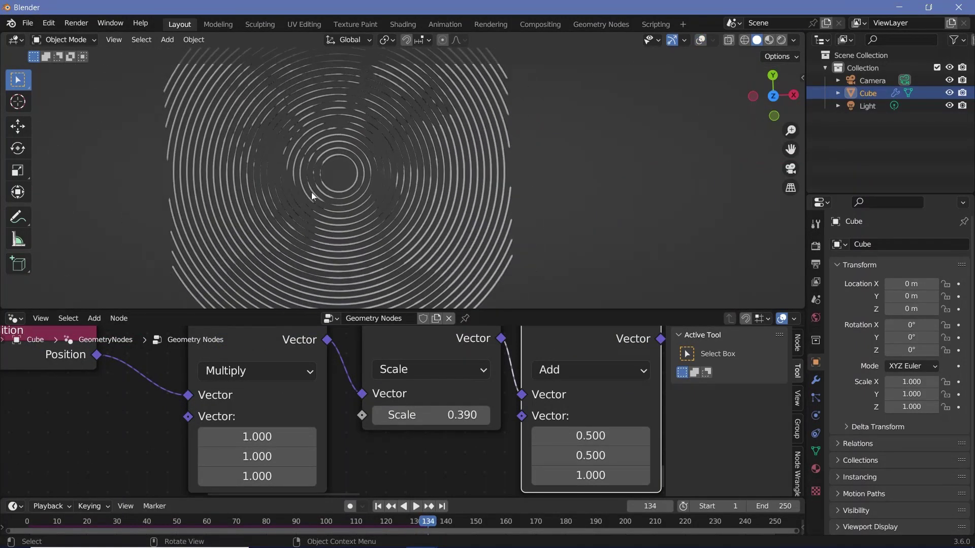
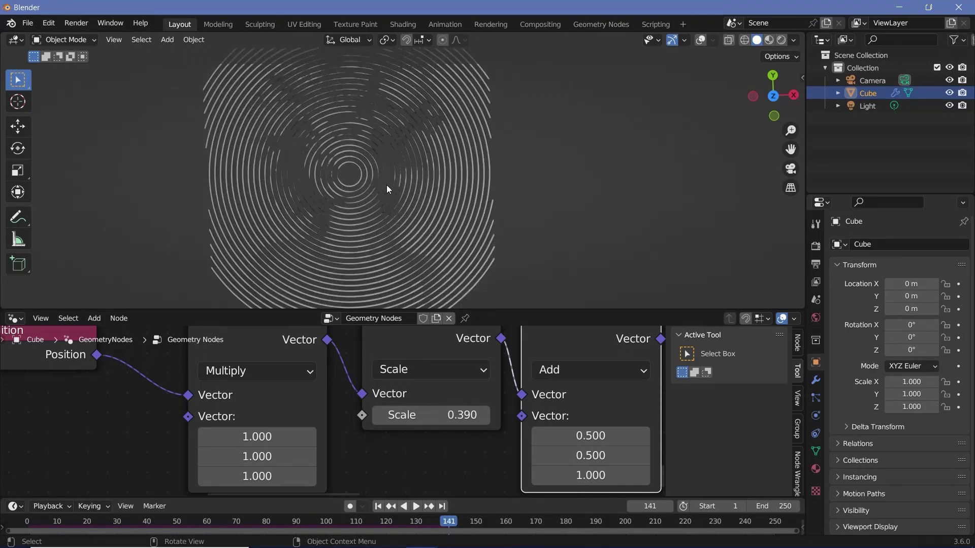
pyautogui.scroll(6, 362, 156)
pyautogui.scroll(-5, 361, 156)
pyautogui.scroll(1, 361, 155)
pyautogui.scroll(-2, 361, 156)
# Insert a Map Range node after the Image Texture's Color output and reposition Image Texture beside it
pyautogui.scroll(-3, 500, 374)
pyautogui.moveTo(500, 375); pyautogui.dragTo(94, 472, button='middle')
pyautogui.moveTo(278, 419); pyautogui.dragTo(208, 421)
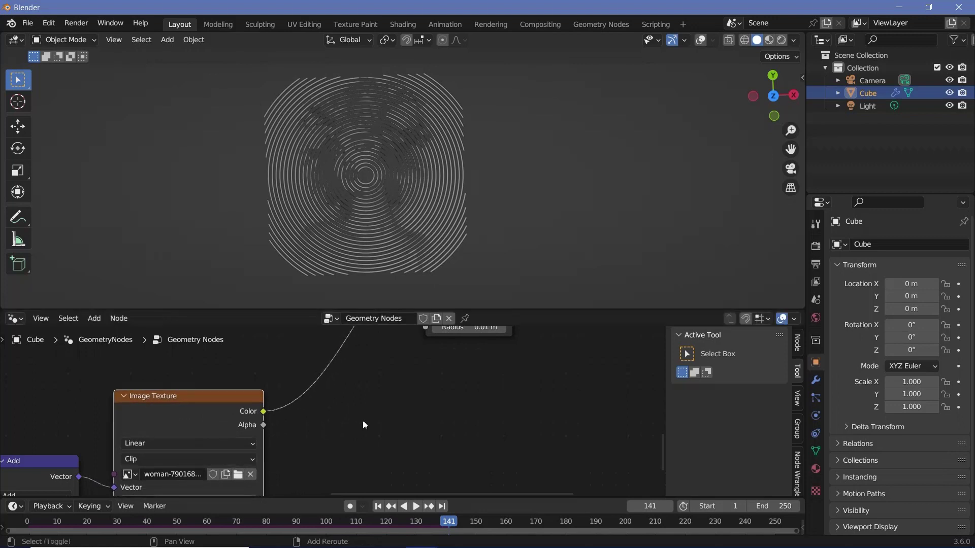
pyautogui.hotkey('shift', 'a')
pyautogui.click(348, 295)
pyautogui.write('map')
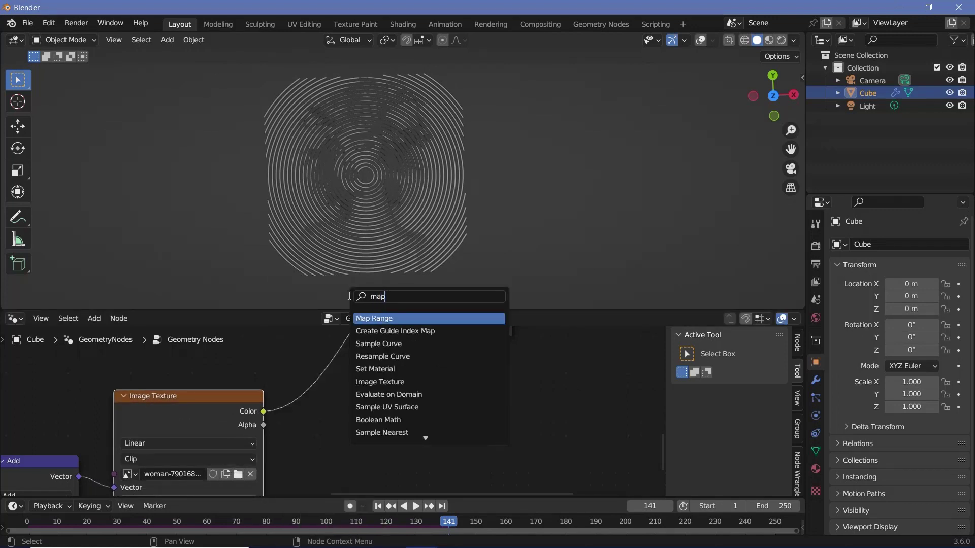
pyautogui.press('Return')
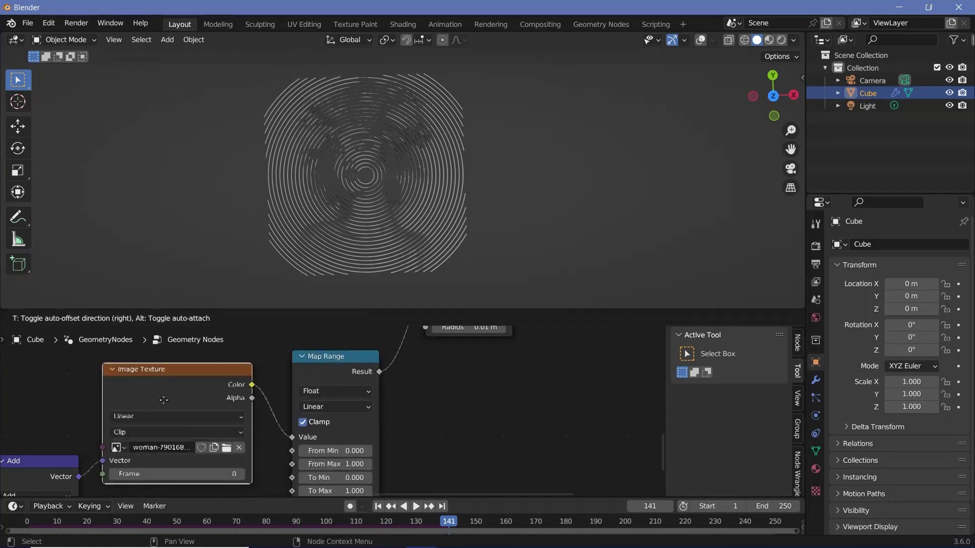
pyautogui.moveTo(163, 400); pyautogui.dragTo(173, 411)
# Set the Map Range node's To Min to 0.2 to give the dark areas thin rings
pyautogui.scroll(-2, 449, 398)
pyautogui.moveTo(449, 398); pyautogui.dragTo(435, 358, button='middle')
pyautogui.scroll(4, 435, 359)
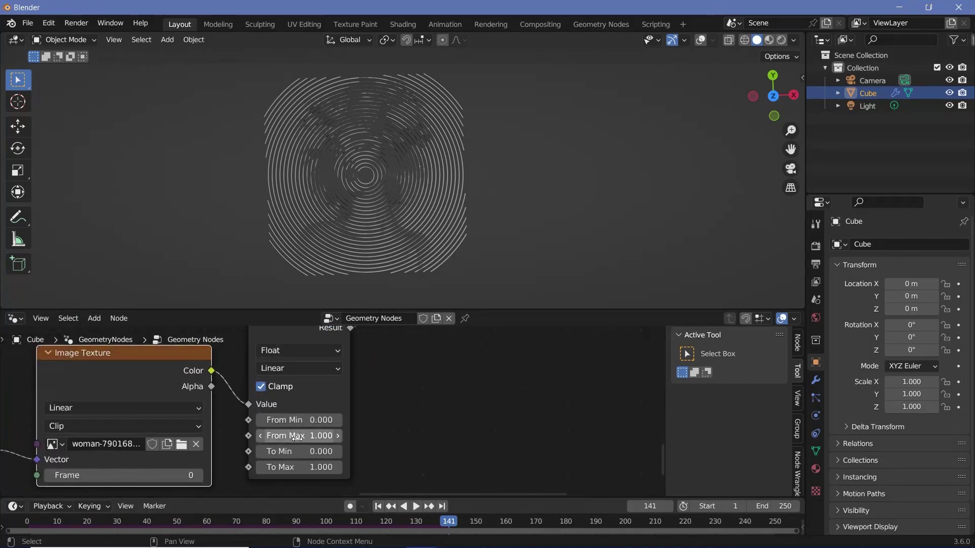
pyautogui.scroll(3, 465, 145)
pyautogui.keyDown('shift'); pyautogui.moveTo(477, 153); pyautogui.dragTo(344, 175, button='middle'); pyautogui.keyUp('shift')
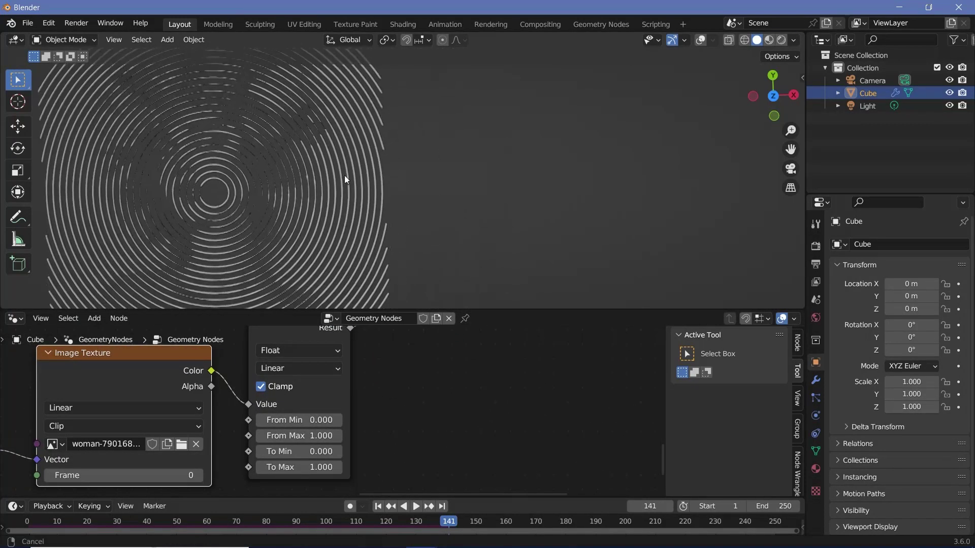
pyautogui.scroll(3, 369, 134)
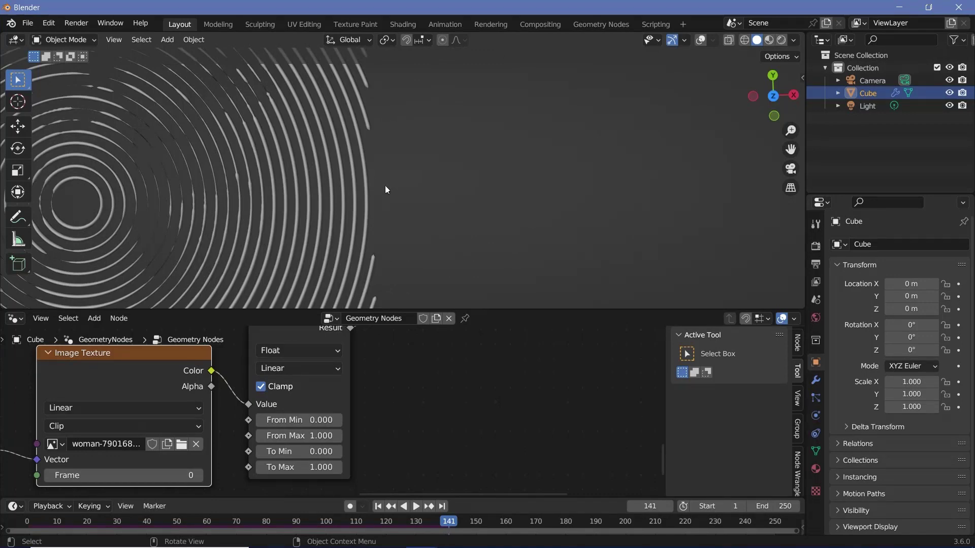
pyautogui.scroll(2, 278, 482)
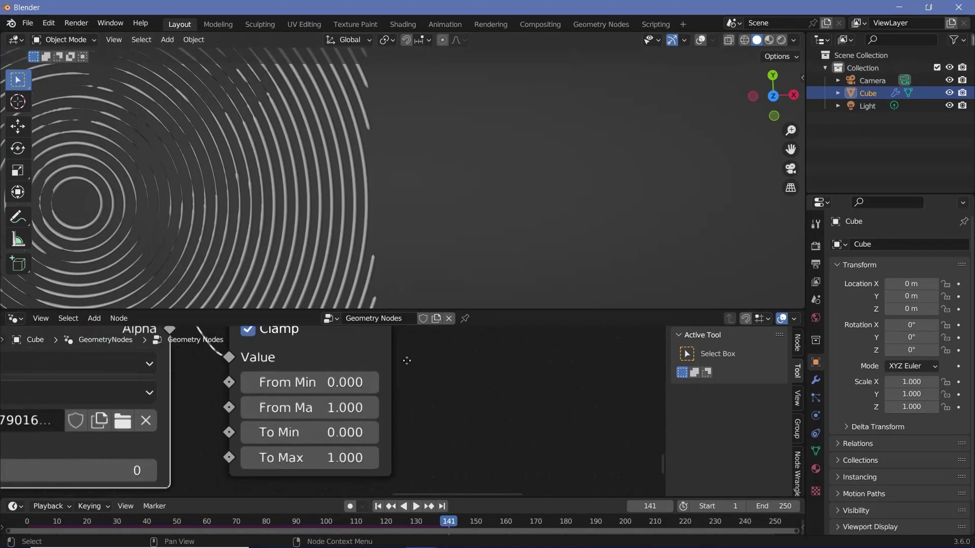
pyautogui.click(324, 428)
pyautogui.write('0.2')
pyautogui.press('Return')
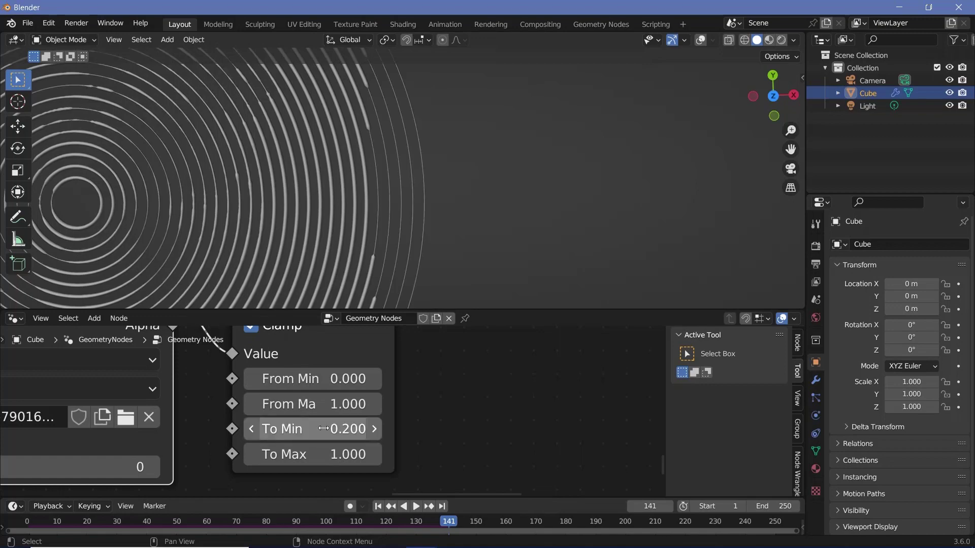
# Preview the animation, inspect the ring thickness up close, and set the Map Range node's To Max to 1.5
pyautogui.scroll(-4, 385, 194)
pyautogui.press('space')
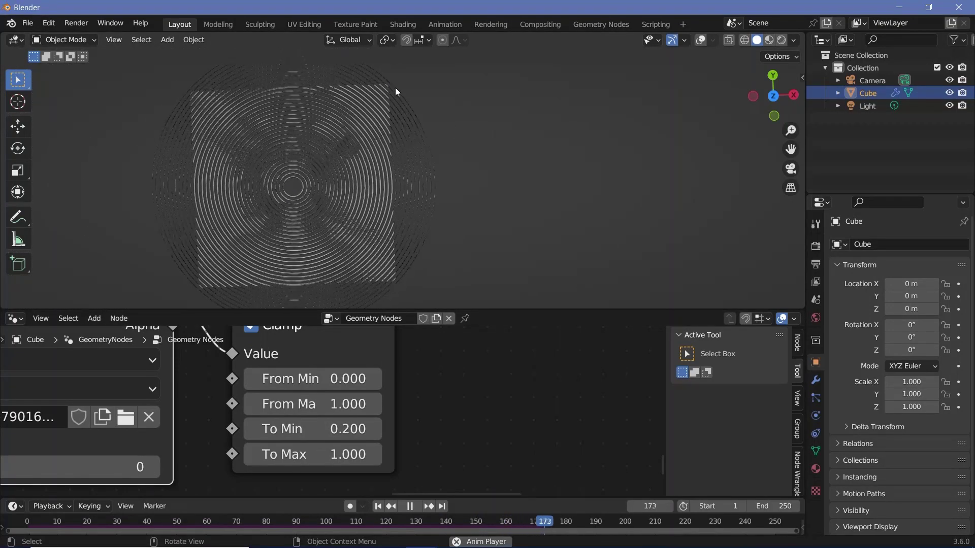
pyautogui.press('space')
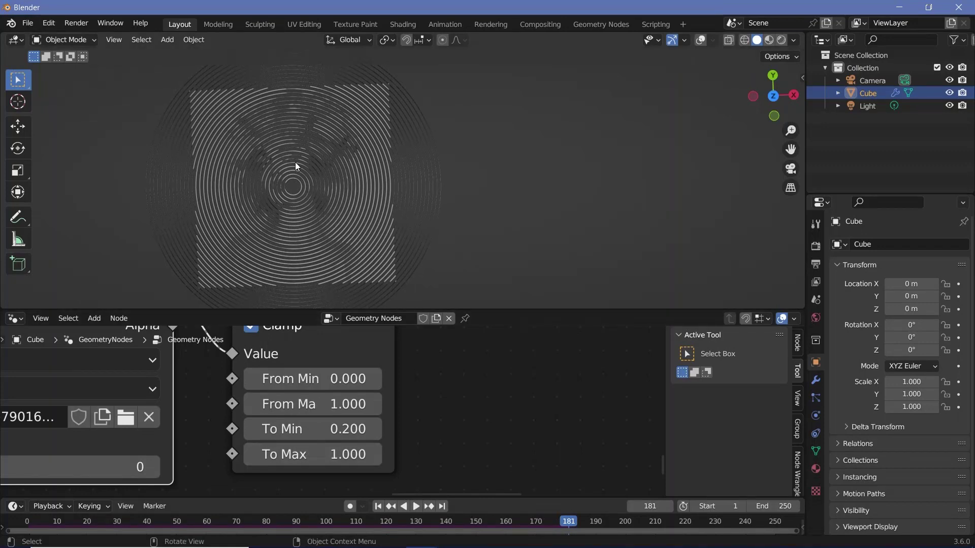
pyautogui.scroll(5, 295, 162)
pyautogui.keyDown('shift'); pyautogui.moveTo(359, 187); pyautogui.dragTo(422, 175, button='middle'); pyautogui.keyUp('shift')
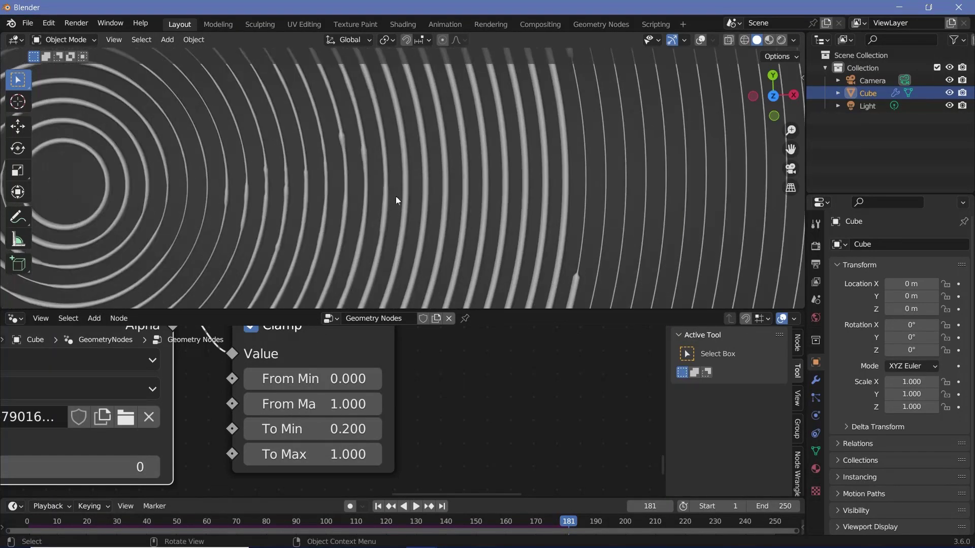
pyautogui.click(308, 453)
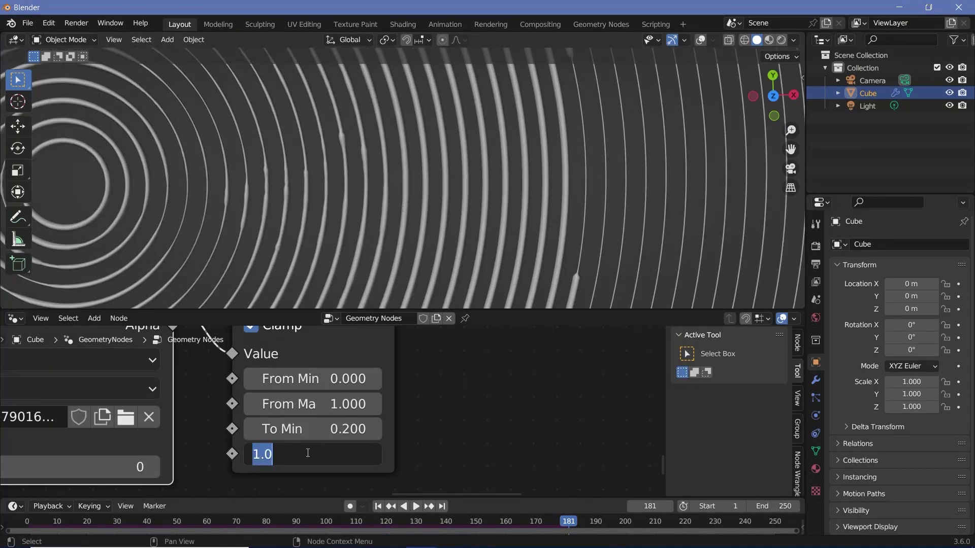
pyautogui.write('1.5')
pyautogui.press('Return')
# Preview the growing rings, set the Map Range node's To Min to 0.5, and resume the animation
pyautogui.press('space')
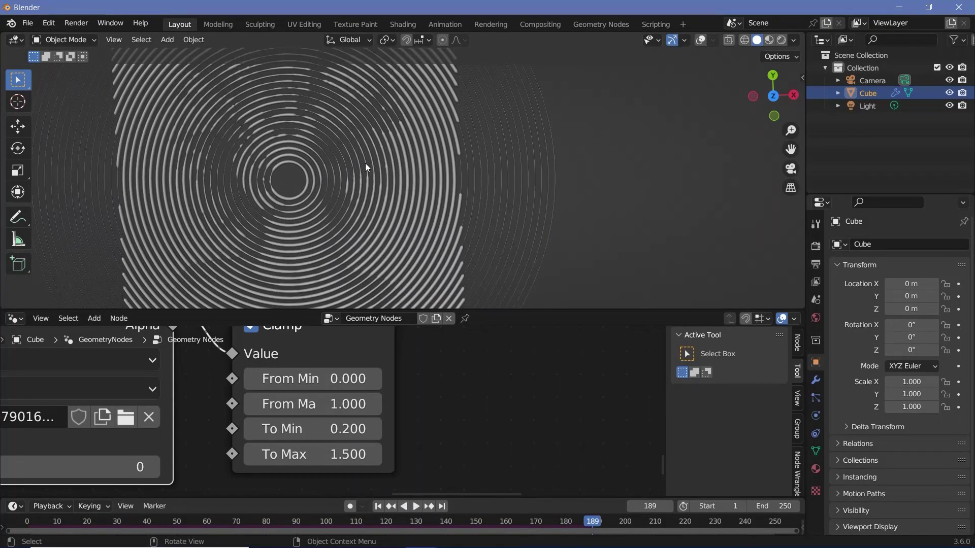
pyautogui.press('space')
pyautogui.click(349, 427)
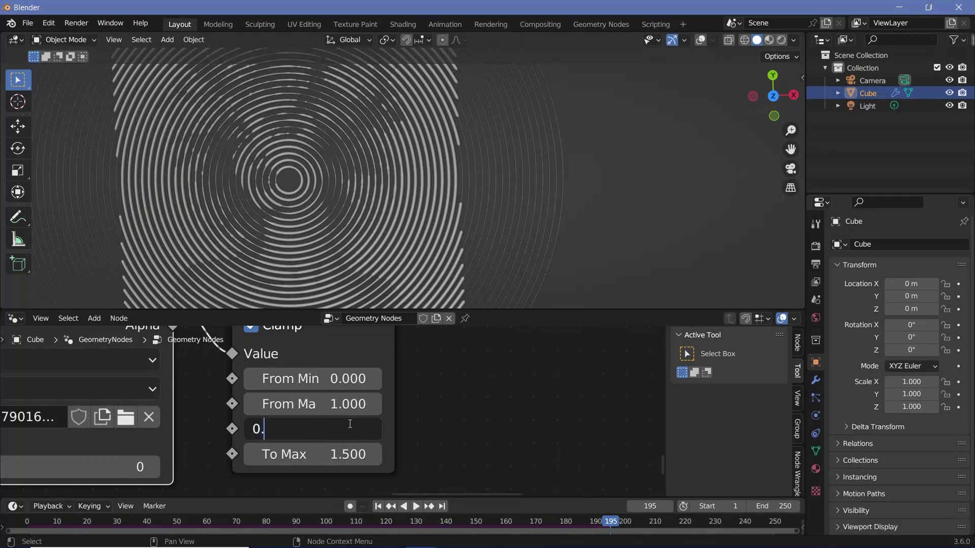
pyautogui.press('Return')
pyautogui.scroll(-2, 407, 157)
pyautogui.press('space')
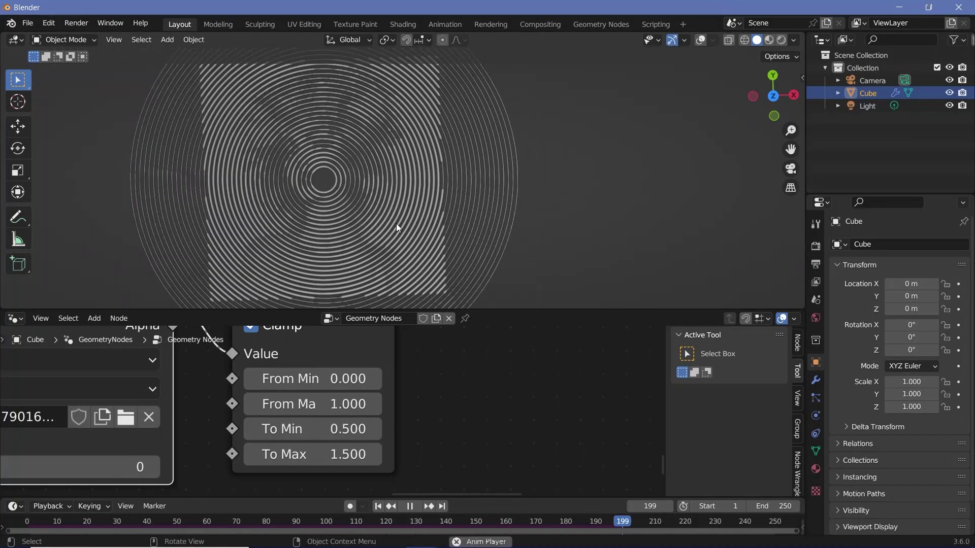
# Pause the animation, inspect the innermost ring up close, and set the Points node's Radius to 0.01 m
pyautogui.press('space')
pyautogui.moveTo(344, 205); pyautogui.dragTo(356, 206, button='middle')
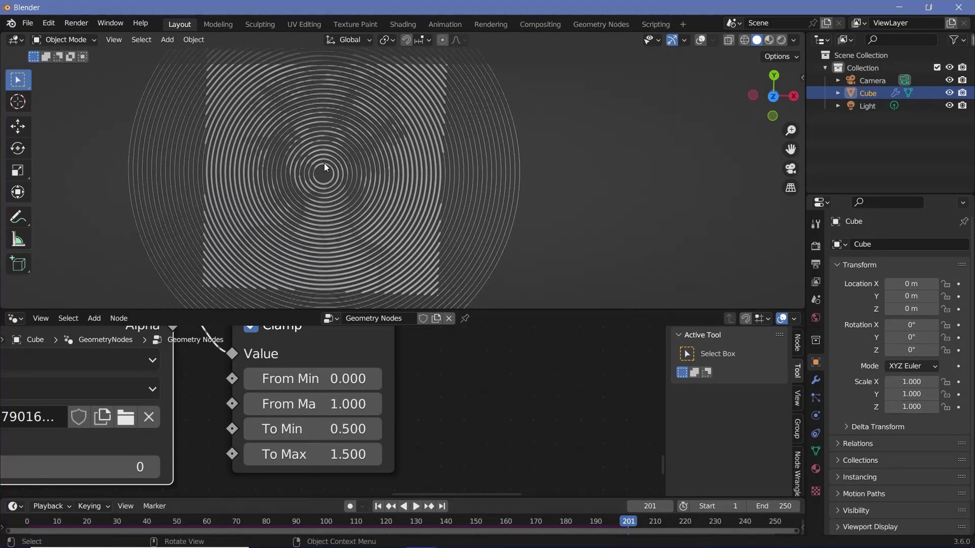
pyautogui.scroll(1, 304, 178)
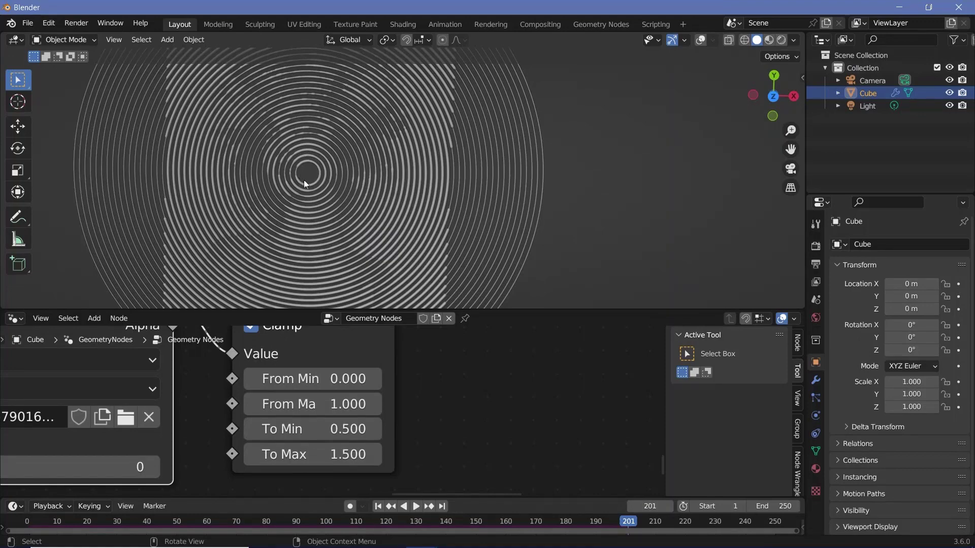
pyautogui.moveTo(304, 190); pyautogui.dragTo(353, 178, button='middle')
pyautogui.scroll(-10, 332, 413)
pyautogui.moveTo(162, 419); pyautogui.dragTo(145, 377, button='middle')
pyautogui.scroll(5, 338, 374)
pyautogui.moveTo(338, 373); pyautogui.dragTo(404, 434, button='middle')
pyautogui.scroll(5, 304, 411)
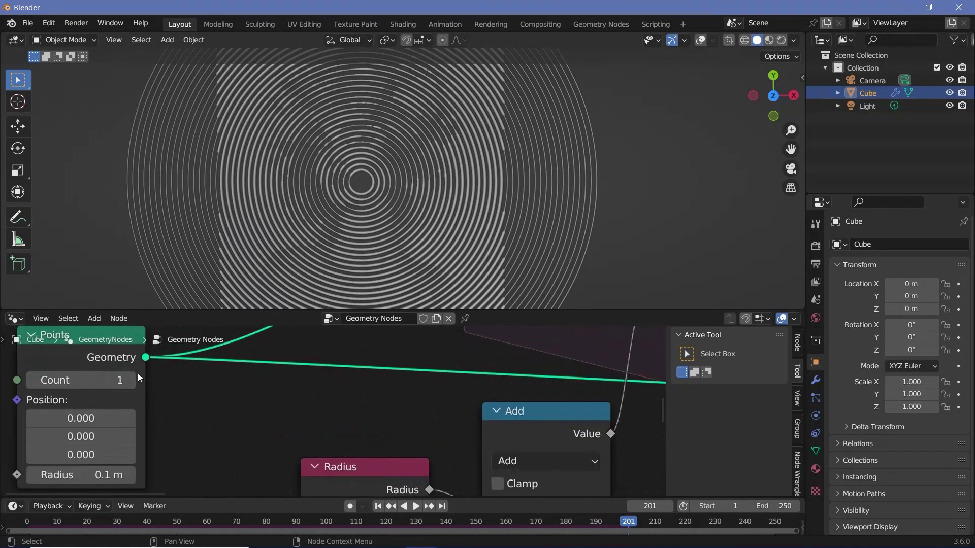
pyautogui.click(138, 373)
pyautogui.scroll(-3, 219, 410)
pyautogui.moveTo(226, 411); pyautogui.dragTo(330, 390, button='middle')
pyautogui.doubleClick(240, 442)
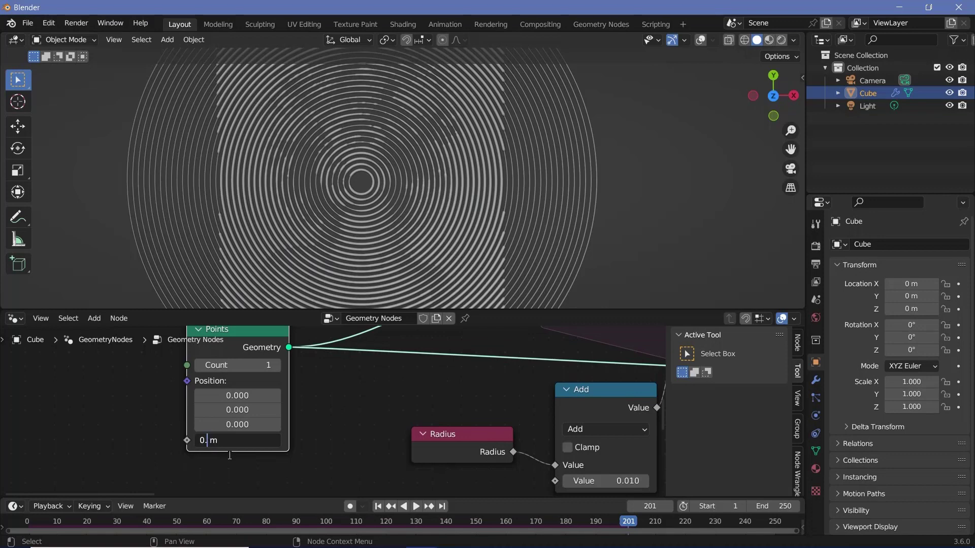
pyautogui.press('Return')
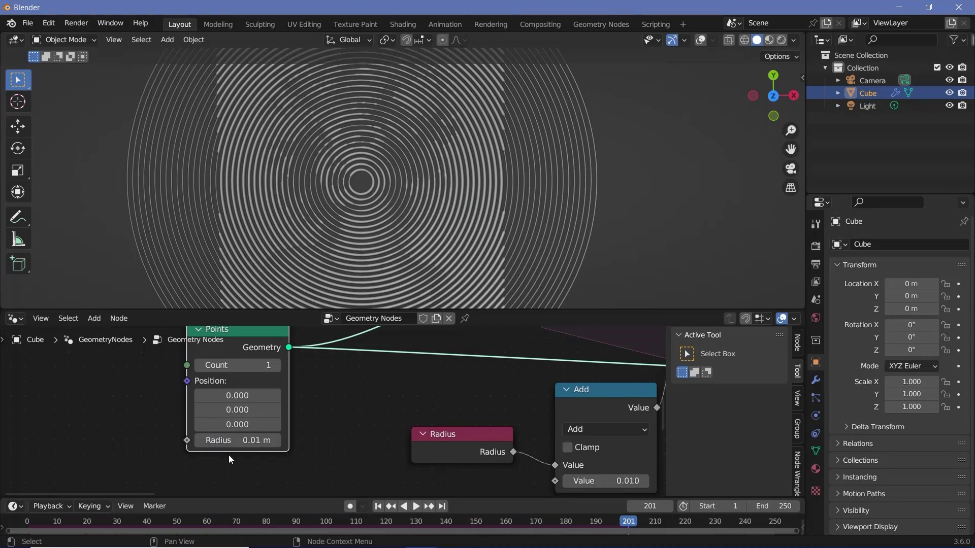
# Replay the animation from the start to check how the rings grow from the centre
pyautogui.click(27, 527)
pyautogui.press('space')
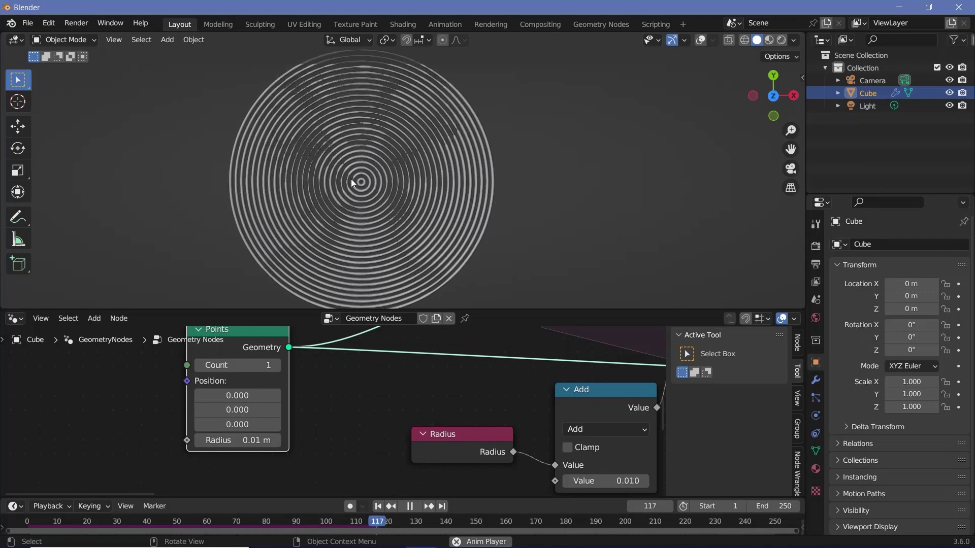
pyautogui.press('space')
# Move Group Output aside and insert a Set Shade Smooth node after Curve to Mesh
pyautogui.scroll(-2, 550, 348)
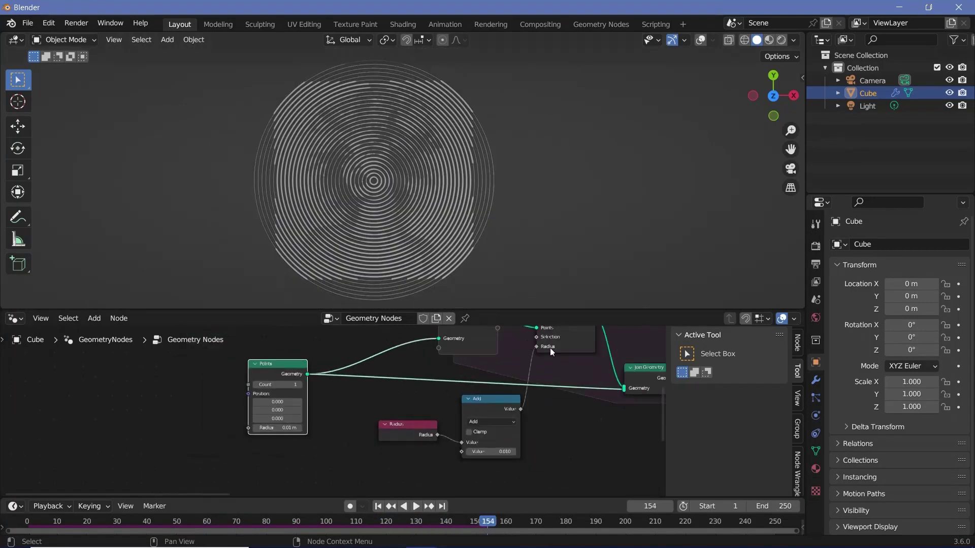
pyautogui.moveTo(550, 348); pyautogui.dragTo(287, 379, button='middle')
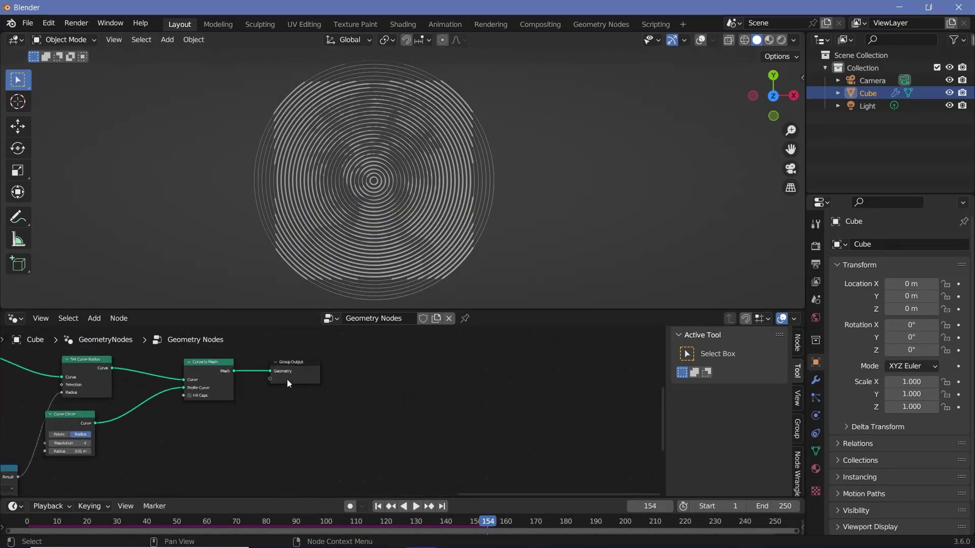
pyautogui.hotkey('shift', 'a')
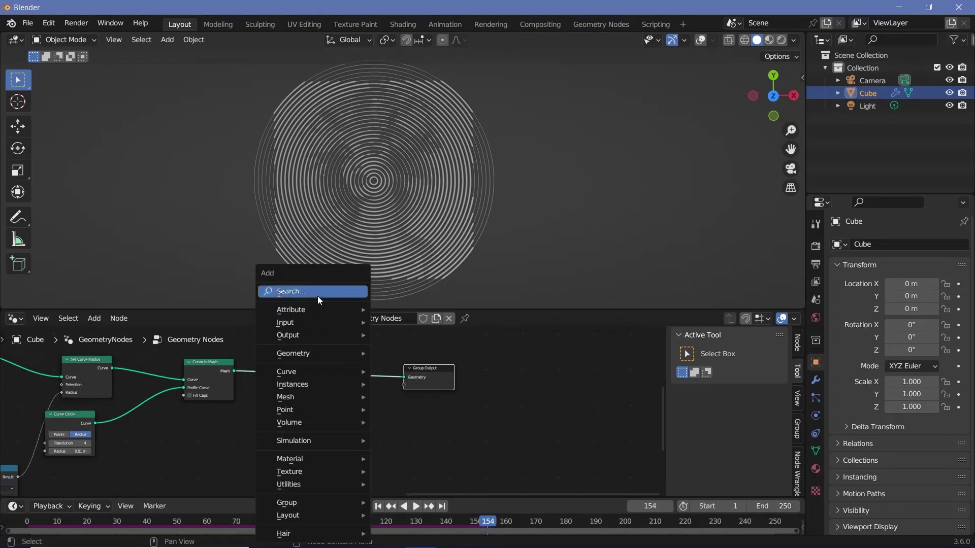
pyautogui.click(318, 294)
pyautogui.write('s')
# Insert a Set Material node between Set Shade Smooth and Group Output, and assign the existing Material to it
pyautogui.hotkey('shift', 'a')
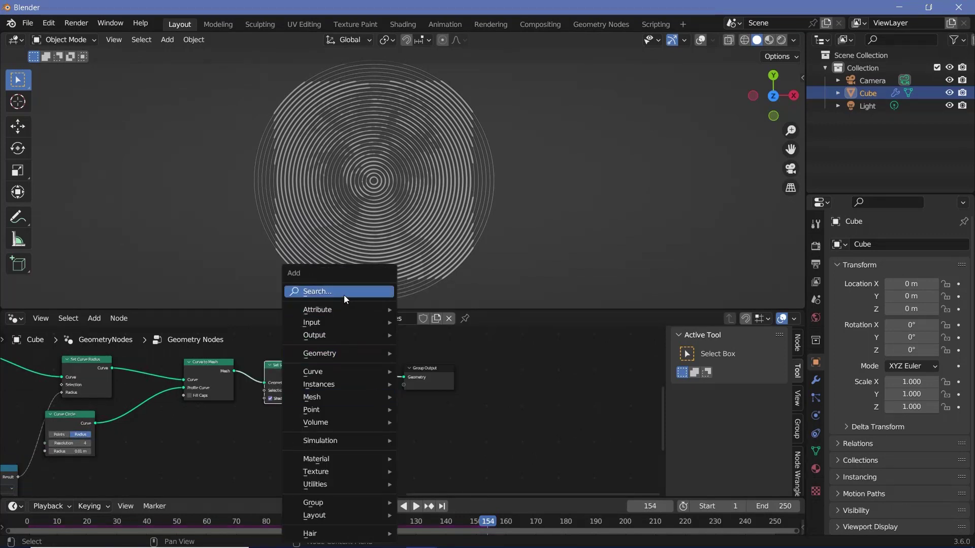
pyautogui.click(343, 295)
pyautogui.write('se')
pyautogui.click(374, 342)
pyautogui.click(376, 399)
pyautogui.scroll(6, 376, 399)
pyautogui.moveTo(376, 399); pyautogui.dragTo(402, 390, button='middle')
pyautogui.click(404, 389)
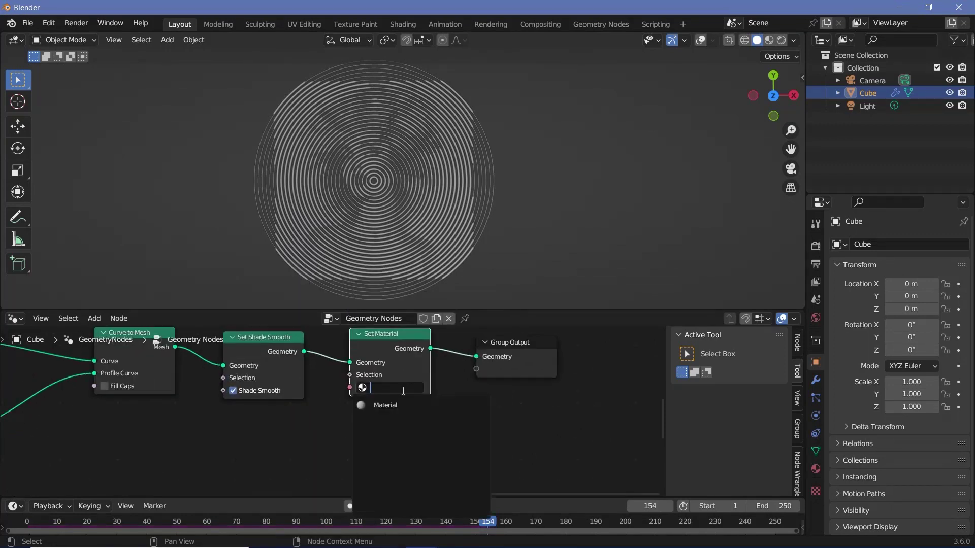
pyautogui.click(385, 406)
# Switch the viewport to rendered shading, clear the light's location, and raise it along Z to about 4.25 m
pyautogui.click(868, 106)
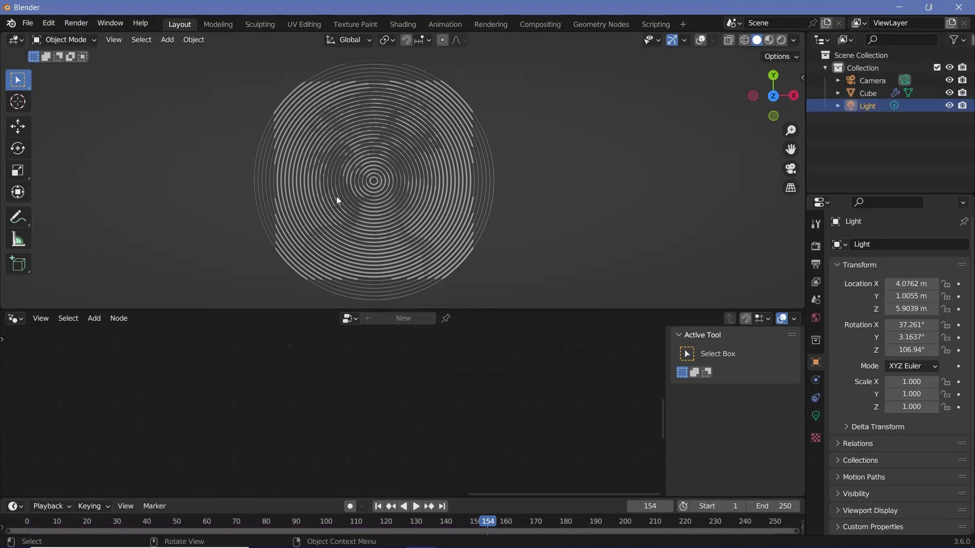
pyautogui.click(782, 40)
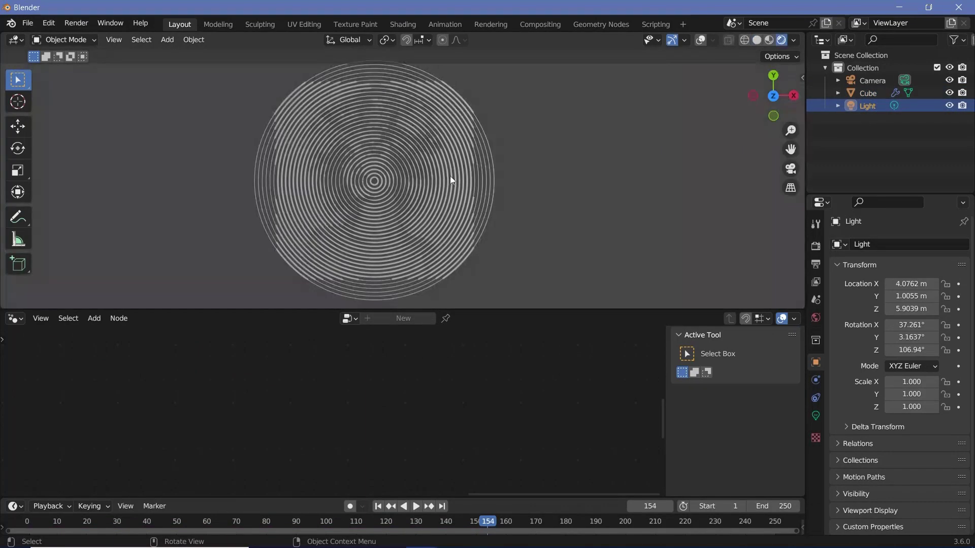
pyautogui.hotkey('alt', 'g')
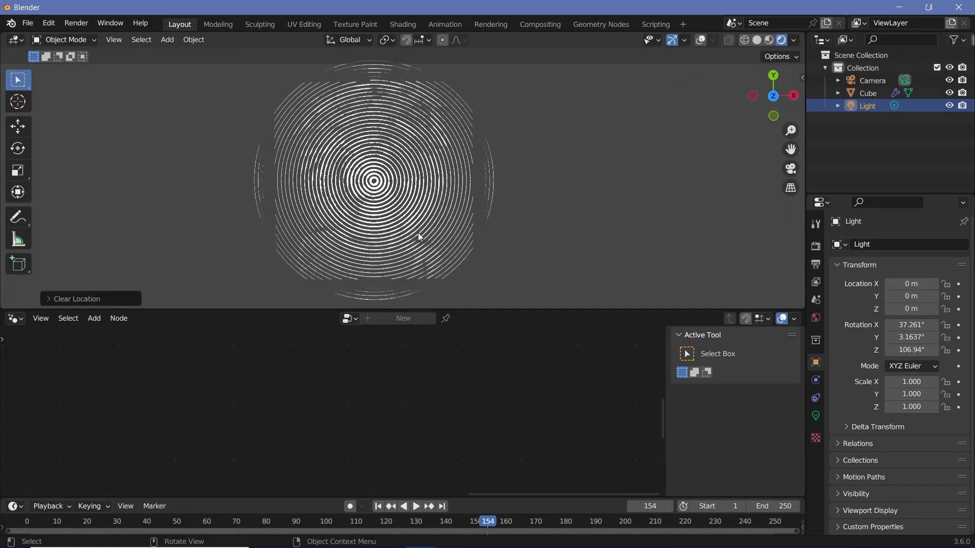
pyautogui.press('g')
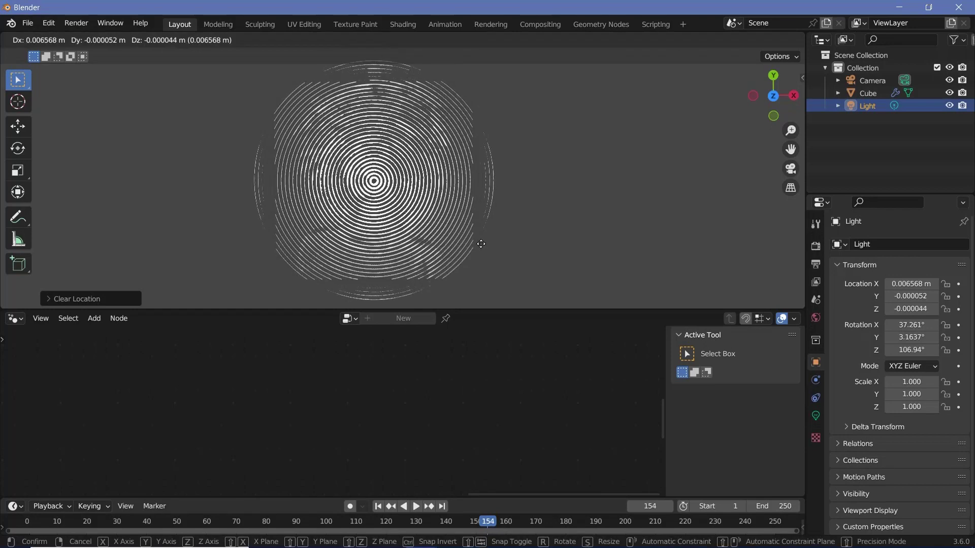
pyautogui.press('z')
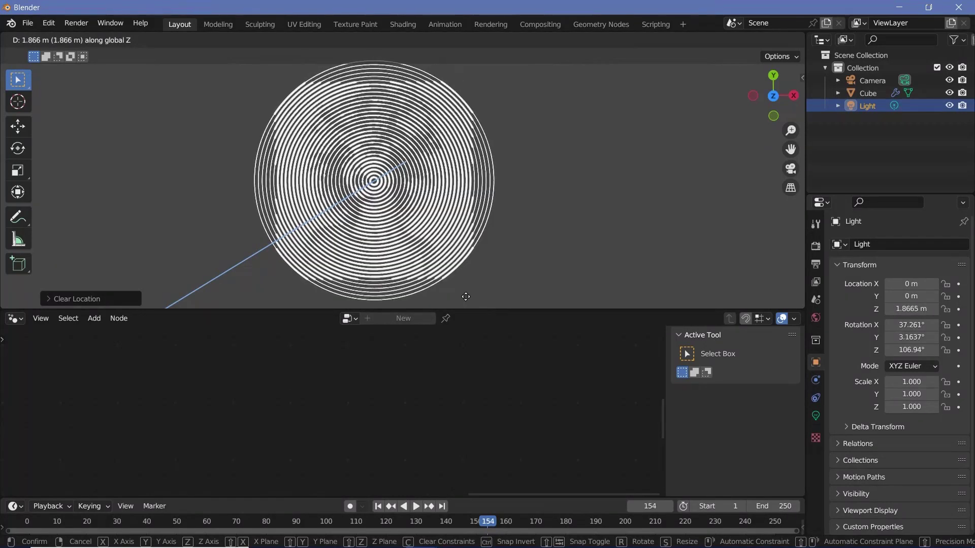
pyautogui.click(474, 68)
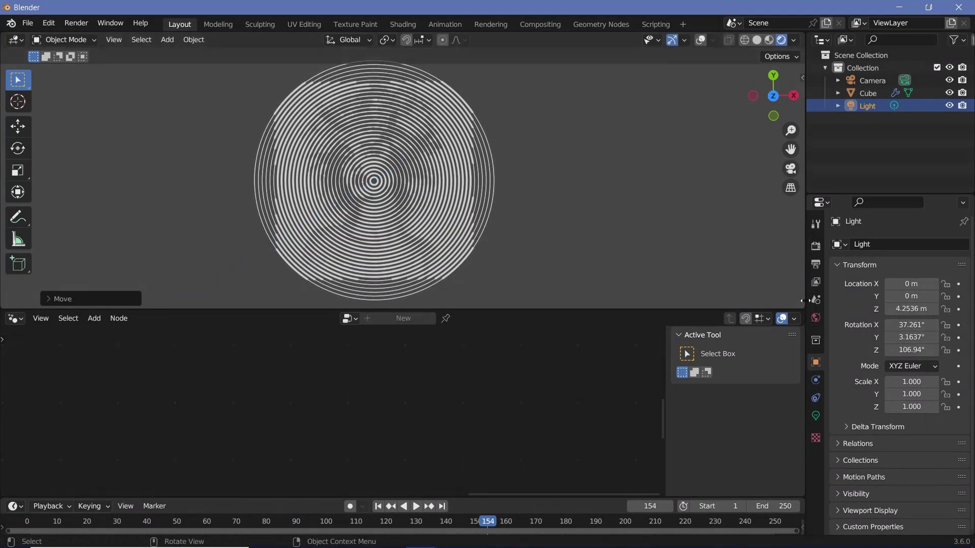
# Darken the world background color to pure black and check the rings against it
pyautogui.click(815, 318)
pyautogui.click(921, 329)
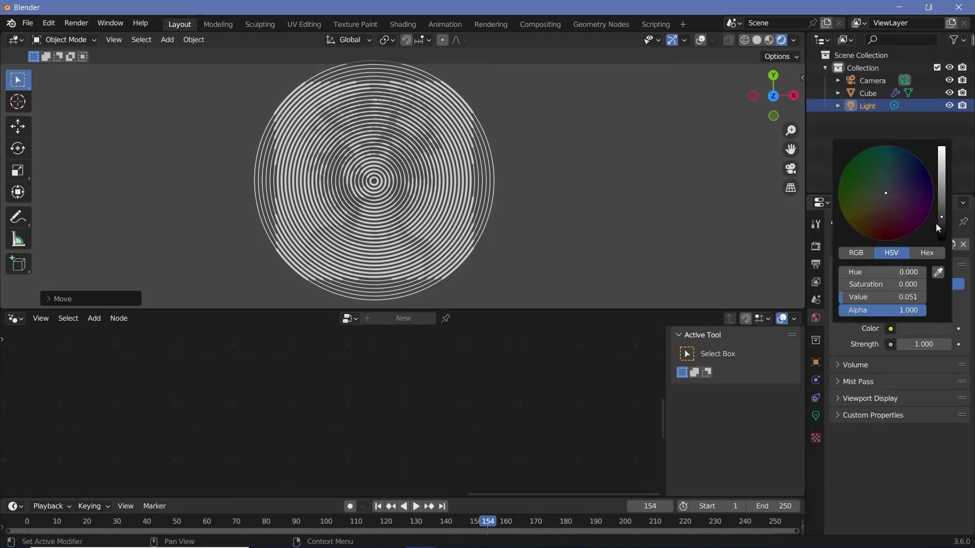
pyautogui.moveTo(941, 217); pyautogui.dragTo(941, 241)
pyautogui.scroll(3, 400, 219)
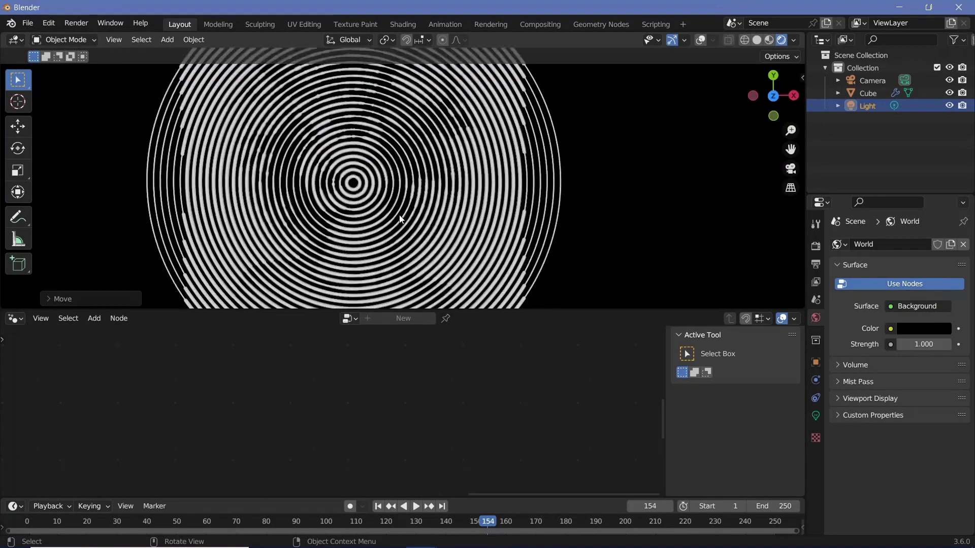
pyautogui.scroll(-2, 399, 219)
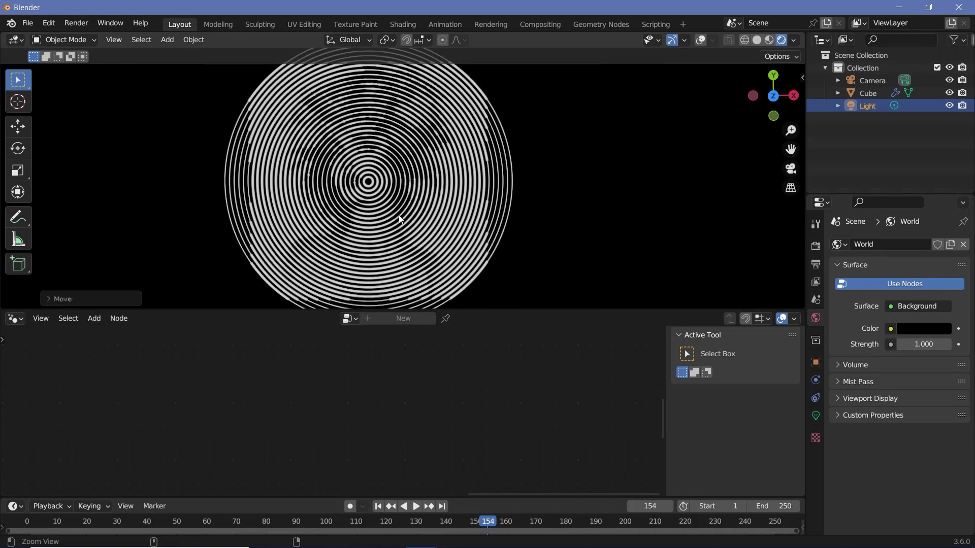
# Look through the camera, reset its X and Y location and all rotations to 0, and raise its Z location to about 7.19 m
pyautogui.press('KP_0')
pyautogui.click(872, 80)
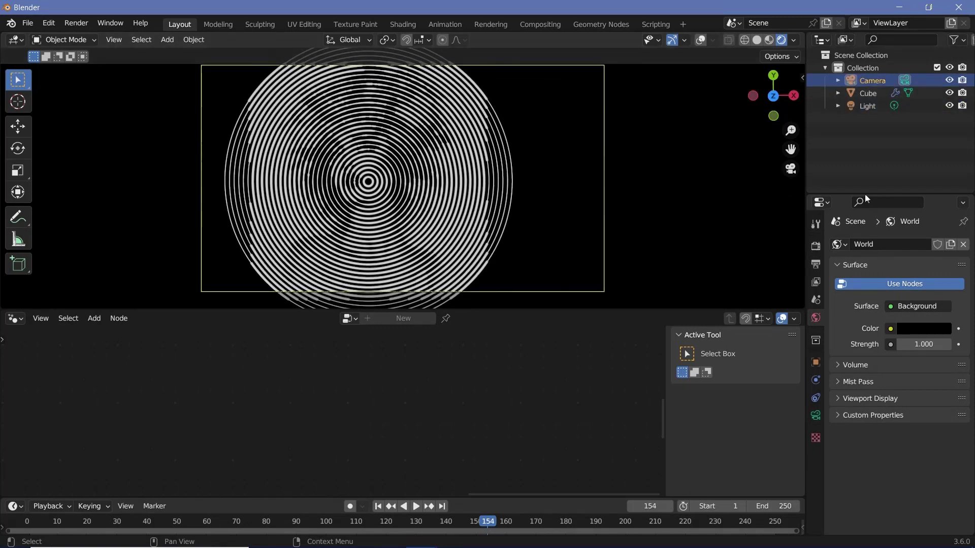
pyautogui.click(816, 362)
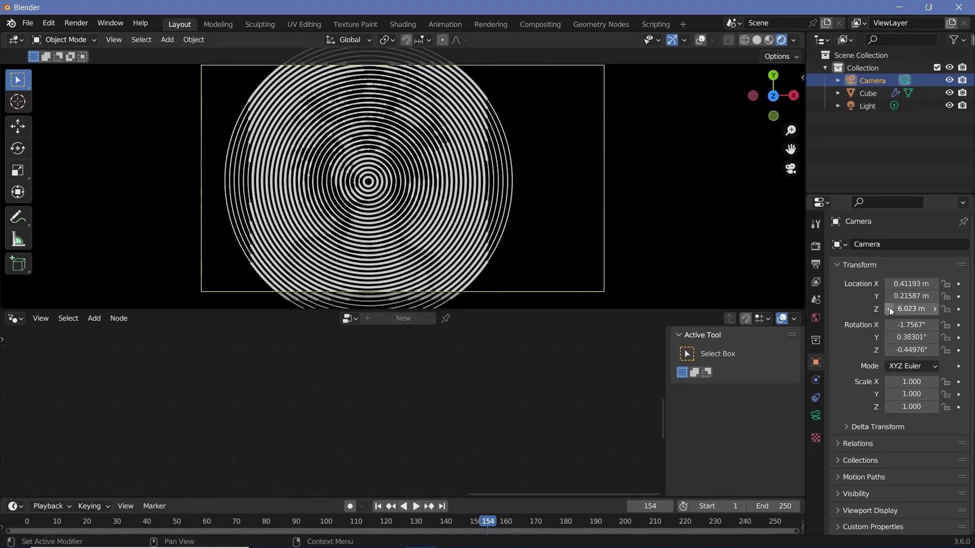
pyautogui.press('BackSpace')
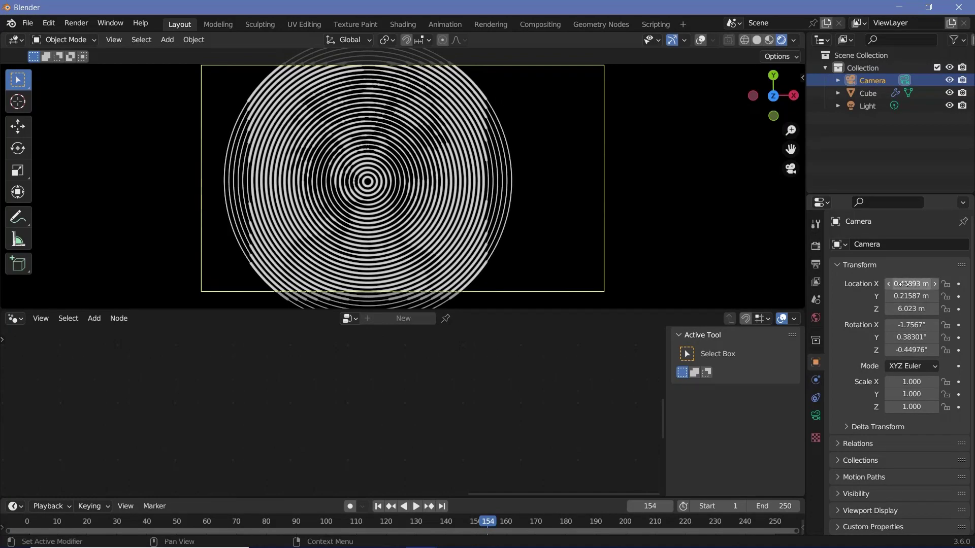
pyautogui.press('BackSpace')
pyautogui.moveTo(912, 309); pyautogui.dragTo(970, 308)
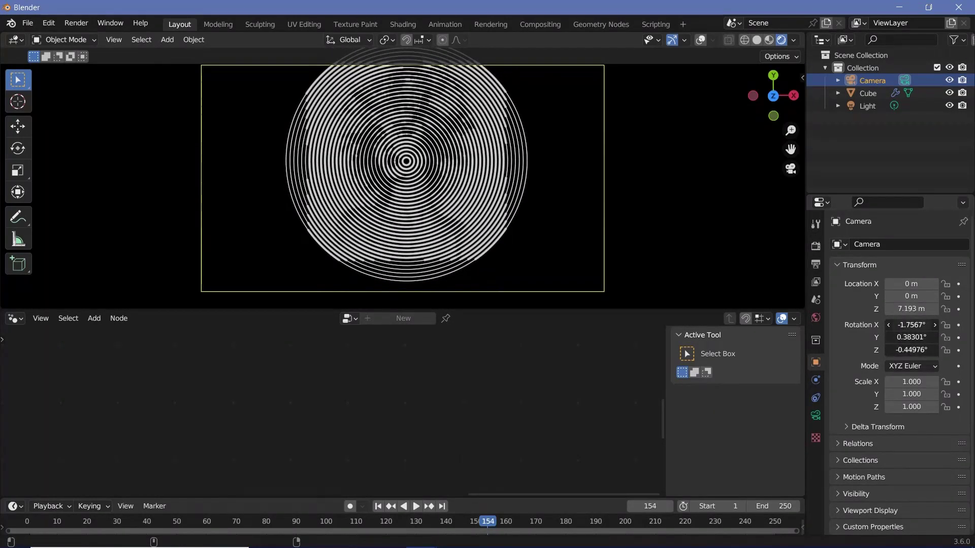
pyautogui.hotkey('alt', 'BackSpace')
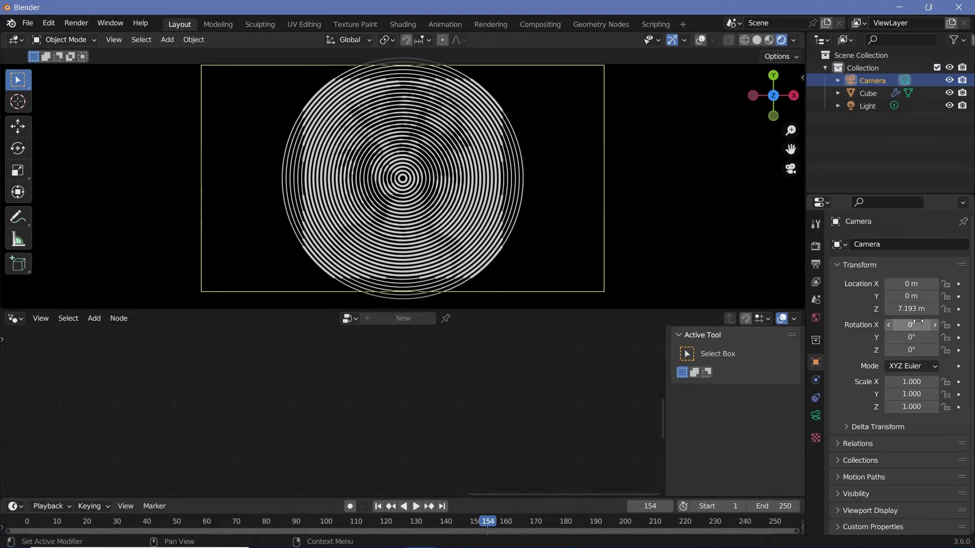
# Lower the camera's Z location to about 6.44 m and preview the growing rings within the camera frame
pyautogui.press('space')
pyautogui.press('space')
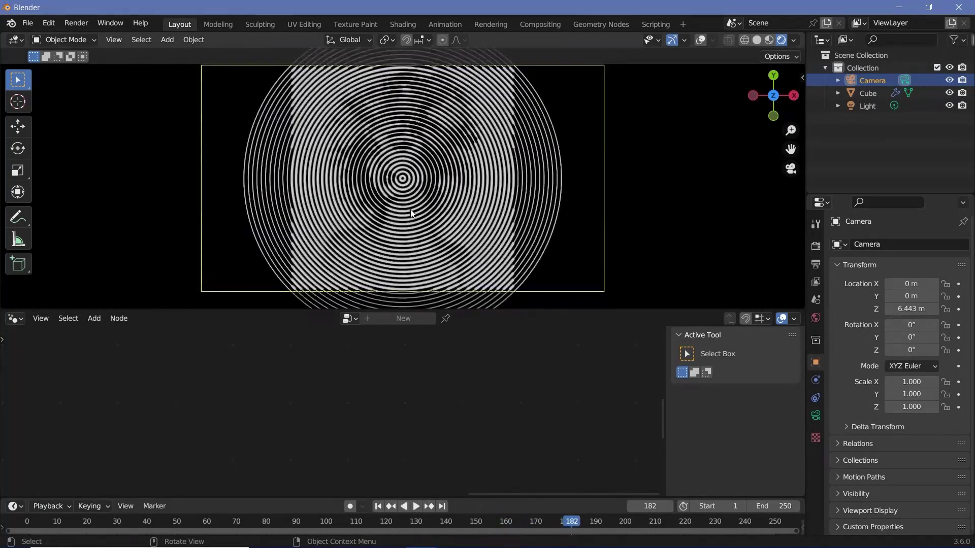
pyautogui.press('space')
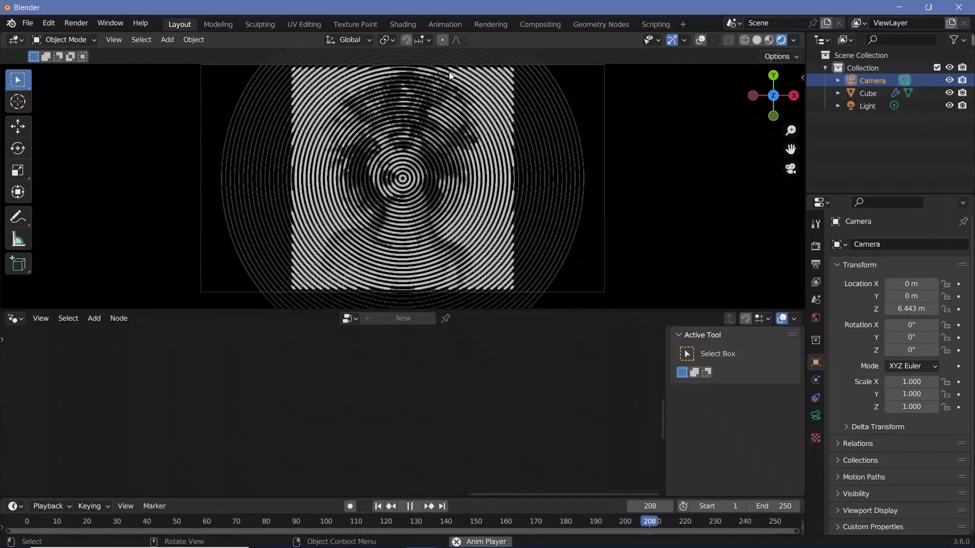
pyautogui.press('space')
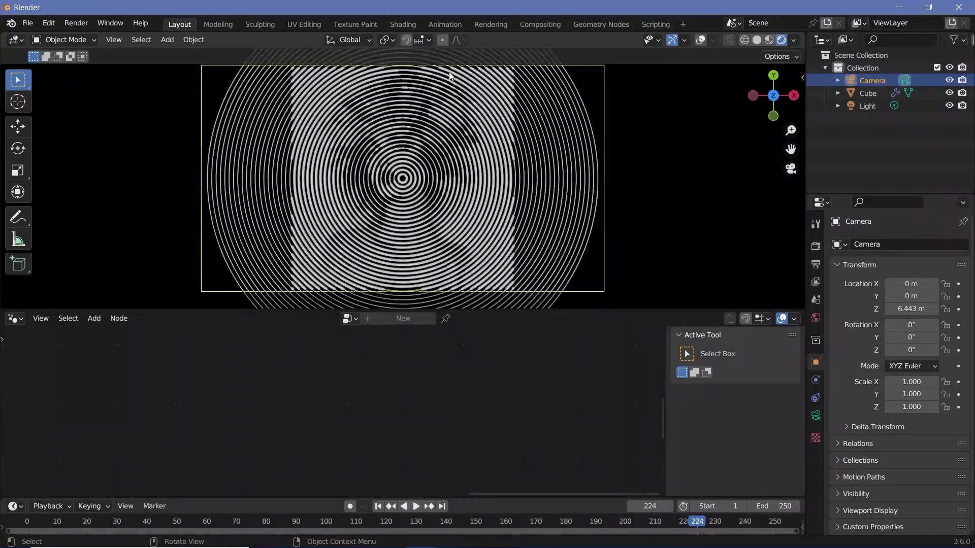
# Set the scene's frame rate to 30 fps and its end frame to 150
pyautogui.click(818, 265)
pyautogui.click(922, 358)
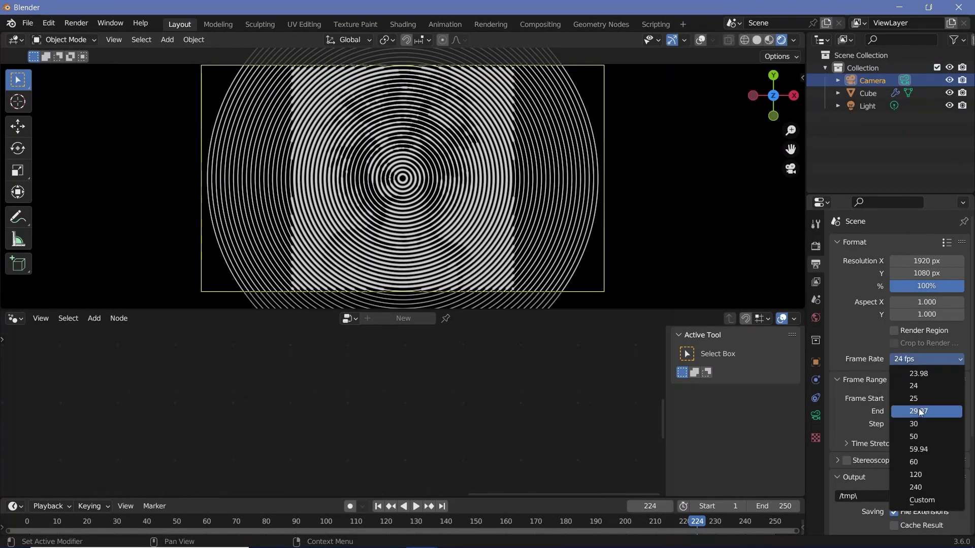
pyautogui.click(916, 424)
pyautogui.doubleClick(936, 411)
pyautogui.write('150')
pyautogui.press('Return')
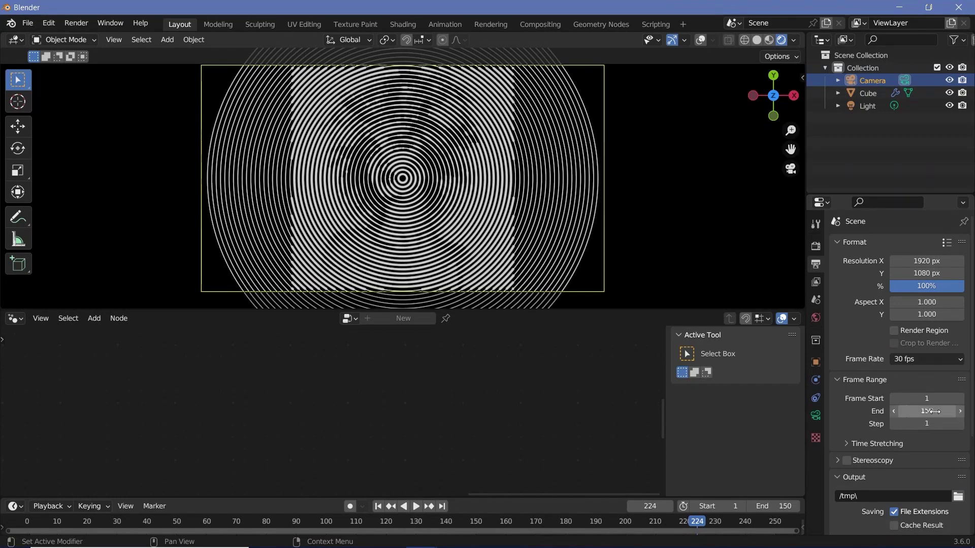
# Set the render output path to // and the file format to FFmpeg Video
pyautogui.scroll(-5, 894, 391)
pyautogui.click(873, 374)
pyautogui.write('//')
pyautogui.press('Return')
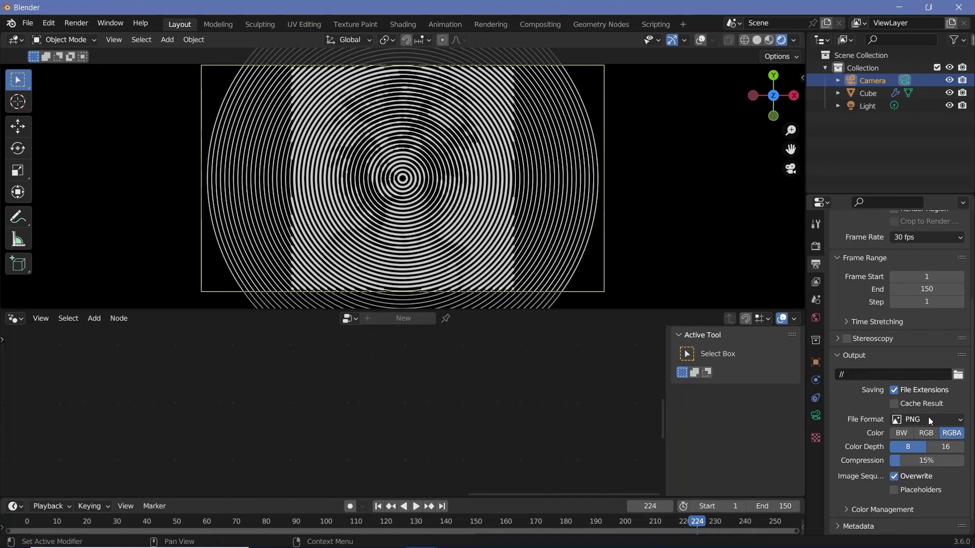
pyautogui.click(927, 417)
pyautogui.click(917, 481)
# Set the video encoding container to MPEG-4 and the output quality to Perceptually Lossless
pyautogui.scroll(-4, 867, 494)
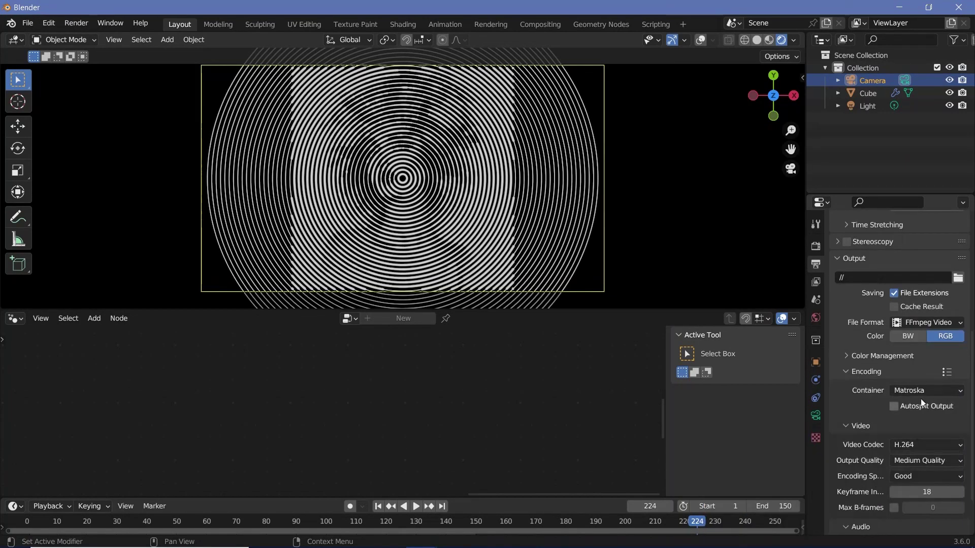
pyautogui.click(921, 392)
pyautogui.click(920, 348)
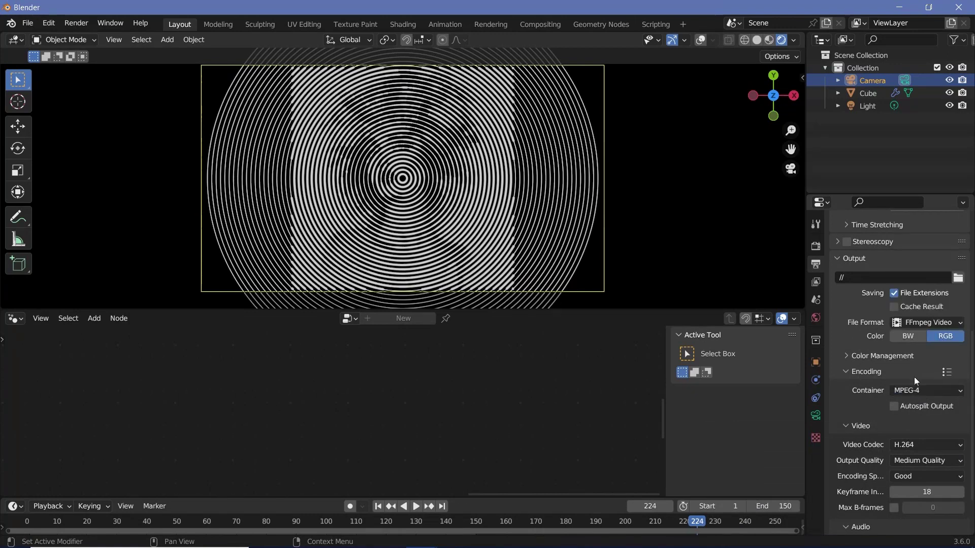
pyautogui.click(904, 460)
pyautogui.click(903, 417)
pyautogui.scroll(8, 872, 447)
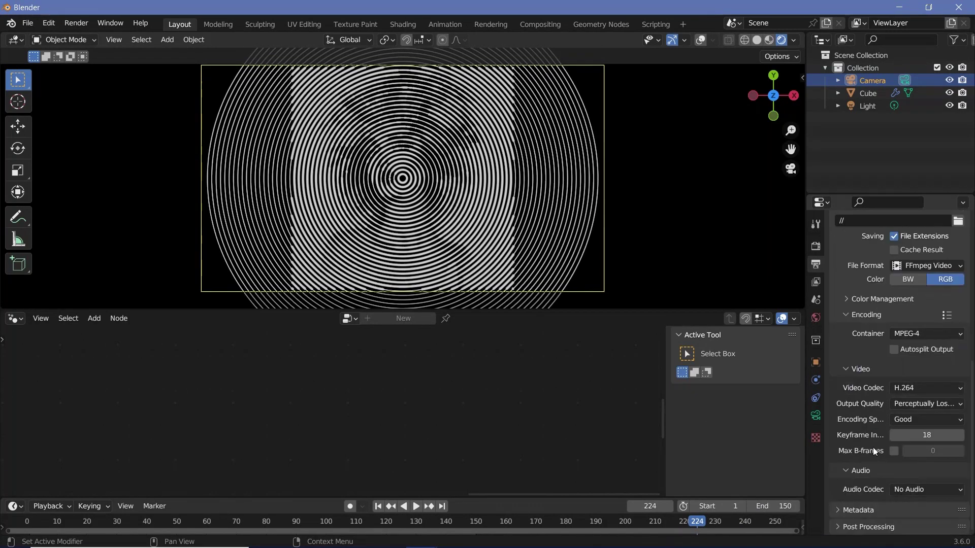
pyautogui.click(78, 23)
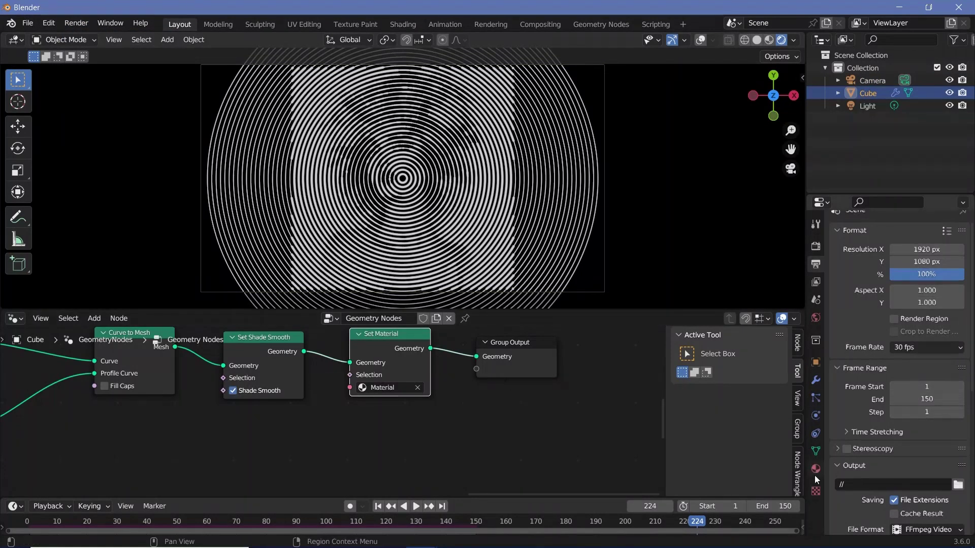
# Set the ring material's base color to pure white with a value of 1.000 and preview the animation
pyautogui.click(815, 468)
pyautogui.scroll(-6, 866, 336)
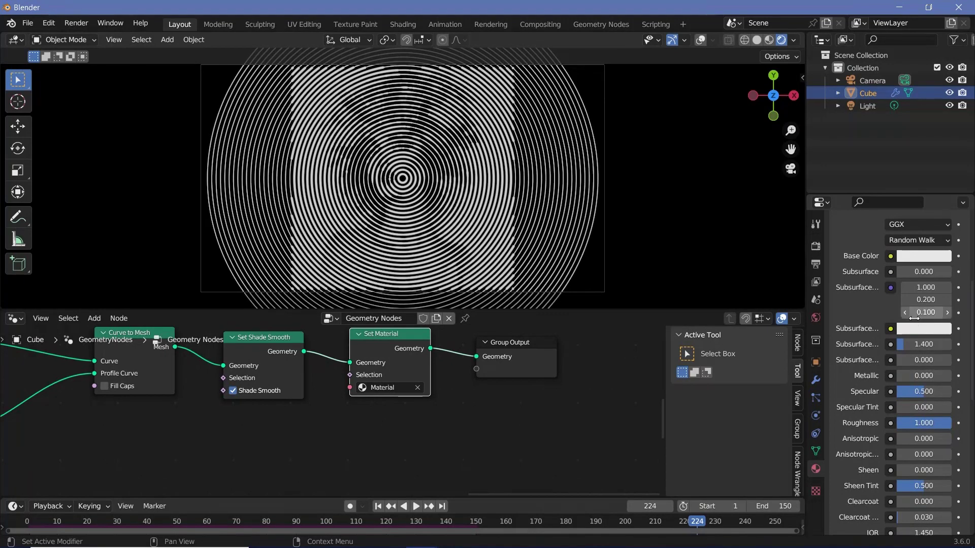
pyautogui.scroll(2, 902, 313)
pyautogui.click(916, 297)
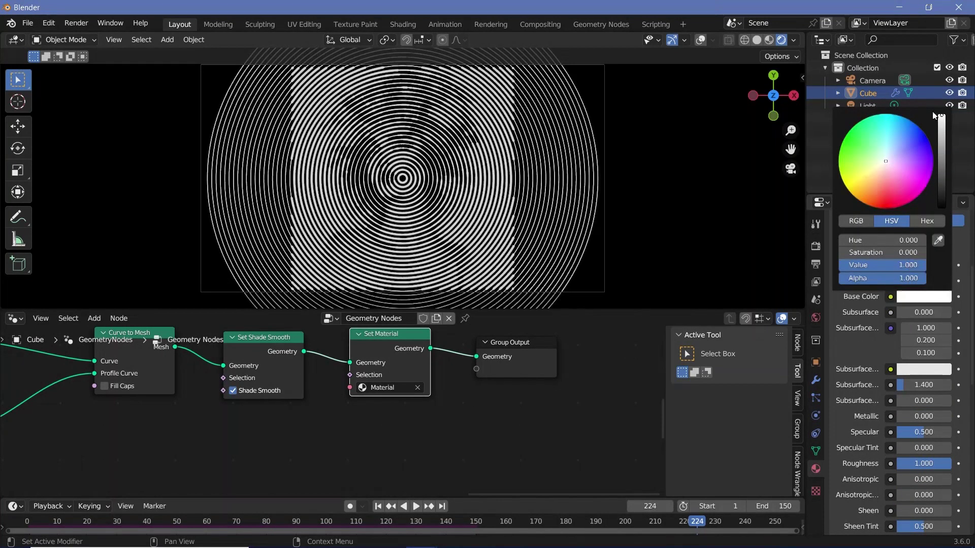
pyautogui.moveTo(927, 464); pyautogui.dragTo(950, 464)
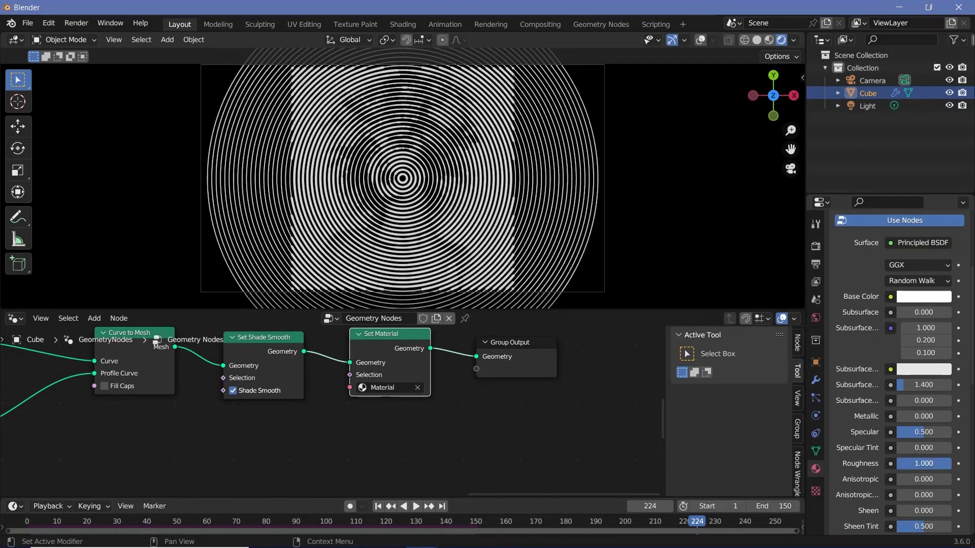
pyautogui.scroll(-6, 912, 448)
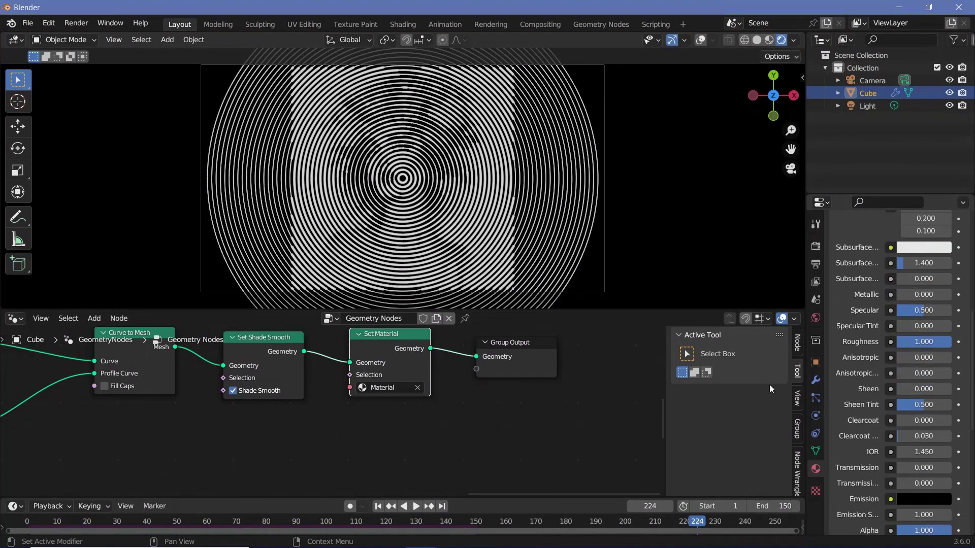
pyautogui.press('space')
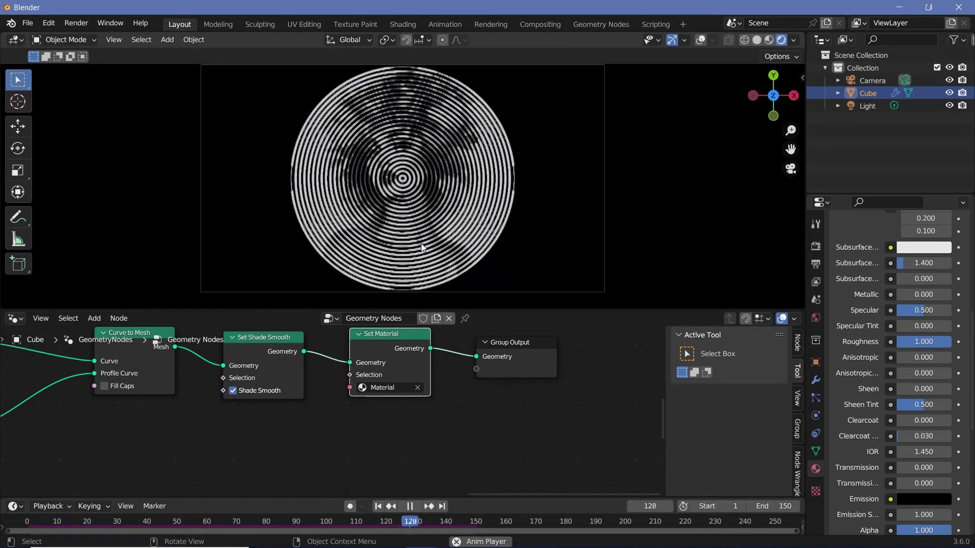
pyautogui.press('space')
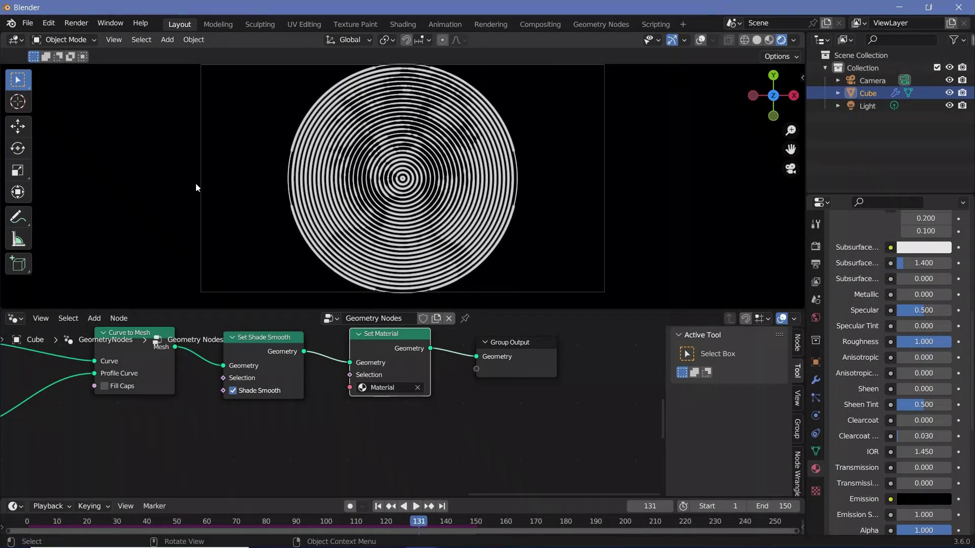
# Delete the simulation zone's input and output nodes from the ring node tree
pyautogui.scroll(-2, 272, 425)
pyautogui.moveTo(272, 425); pyautogui.dragTo(527, 424, button='middle')
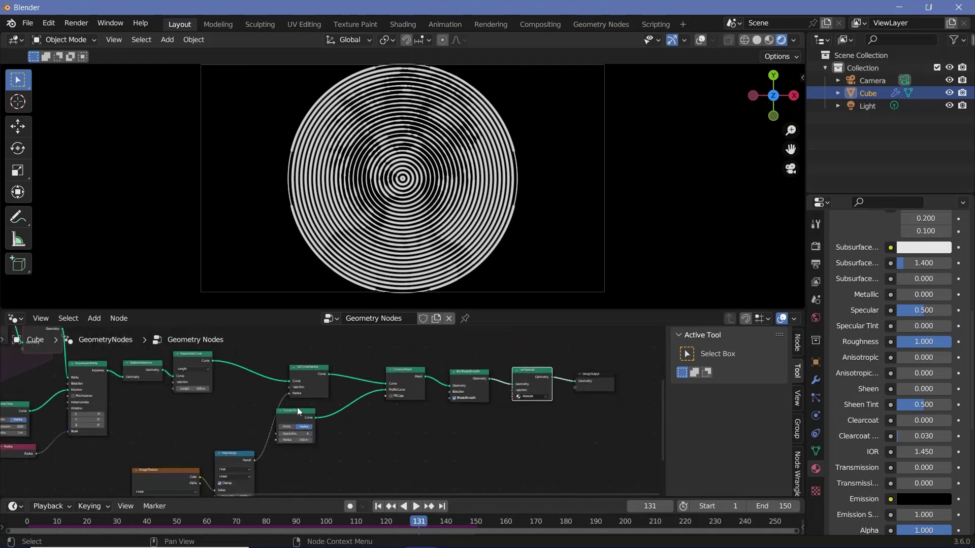
pyautogui.scroll(5, 297, 407)
pyautogui.moveTo(401, 167); pyautogui.dragTo(403, 214, button='middle')
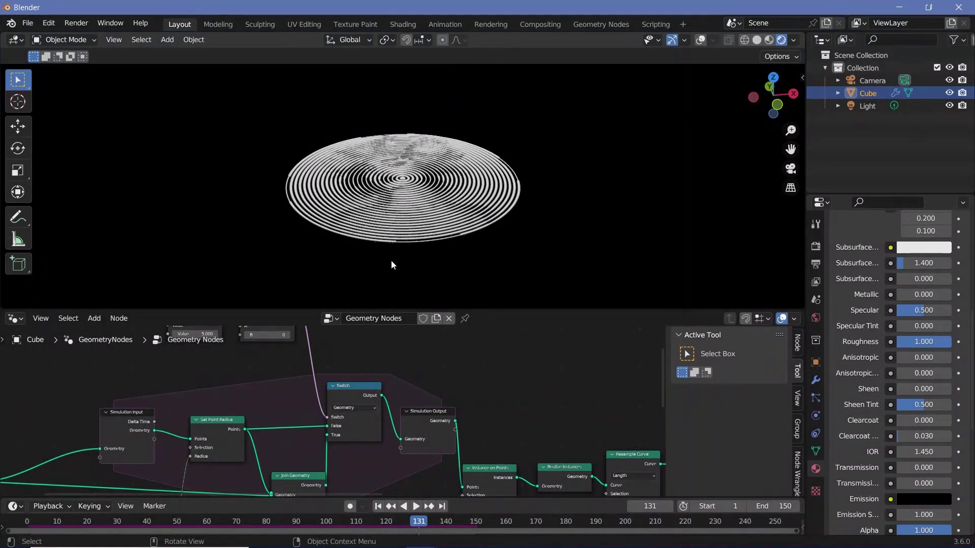
pyautogui.scroll(-5, 450, 376)
pyautogui.moveTo(373, 371)
pyautogui.mouseDown(button='middle')
pyautogui.moveTo(318, 378)
pyautogui.moveTo(388, 381)
pyautogui.moveTo(368, 375)
pyautogui.mouseUp(button='middle')
pyautogui.scroll(9, 343, 382)
pyautogui.moveTo(273, 388); pyautogui.dragTo(382, 432, button='middle')
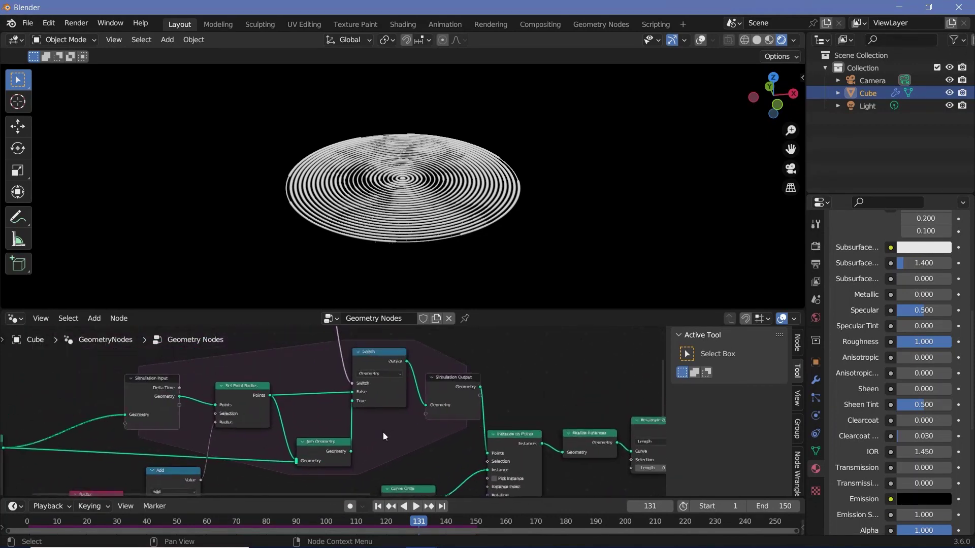
pyautogui.scroll(3, 371, 426)
pyautogui.click(111, 383)
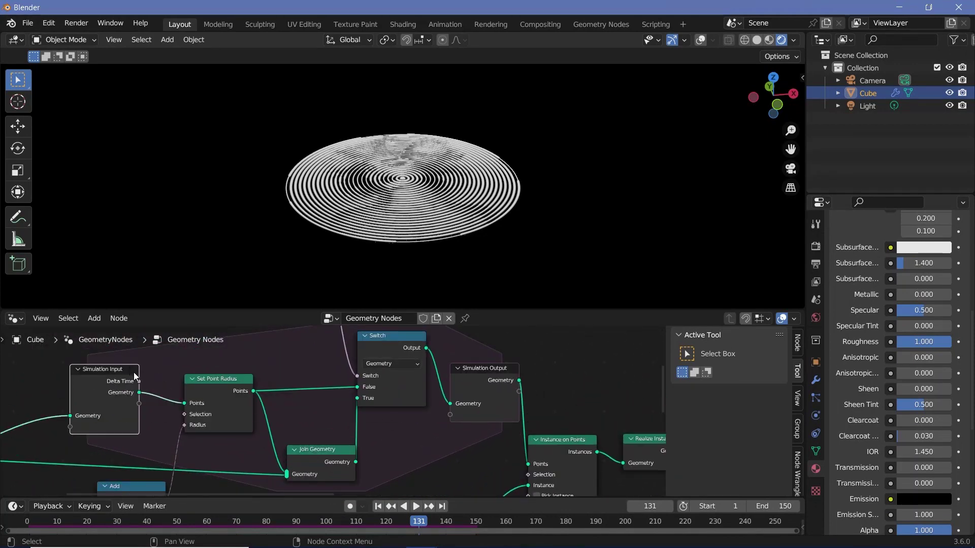
pyautogui.press('x')
# Delete the Scene Time, Modulo, Equal and Switch nodes that controlled the spawning of new rings
pyautogui.scroll(-2, 247, 369)
pyautogui.moveTo(247, 370); pyautogui.dragTo(232, 436, button='middle')
pyautogui.moveTo(146, 353); pyautogui.dragTo(401, 433)
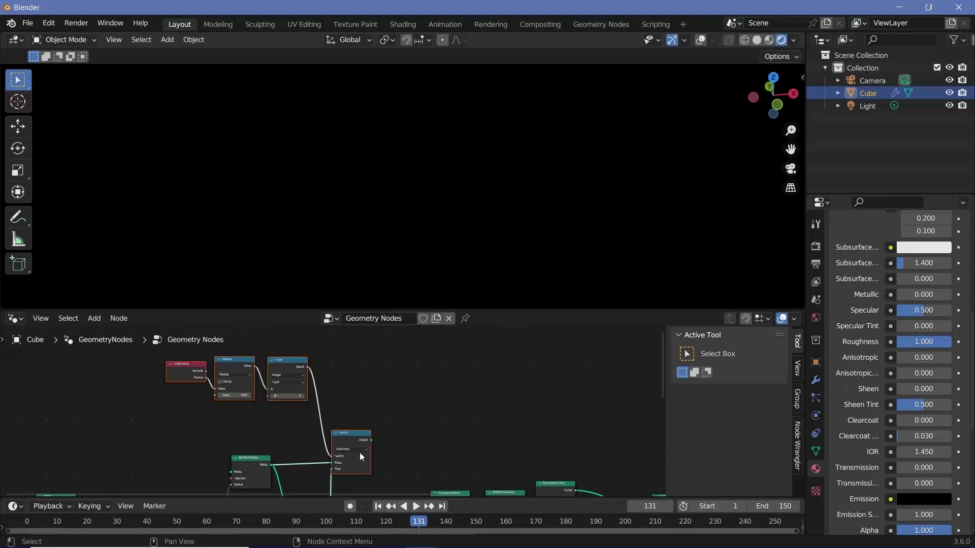
pyautogui.press('x')
# Delete the Radius and Add nodes feeding Set Point Radius, as well as the Join Geometry node
pyautogui.moveTo(364, 428); pyautogui.dragTo(413, 308, button='middle')
pyautogui.moveTo(300, 345); pyautogui.dragTo(302, 447)
pyautogui.moveTo(243, 411); pyautogui.dragTo(218, 436)
pyautogui.moveTo(197, 415); pyautogui.dragTo(162, 444)
pyautogui.scroll(4, 212, 431)
pyautogui.moveTo(212, 431); pyautogui.dragTo(299, 409, button='middle')
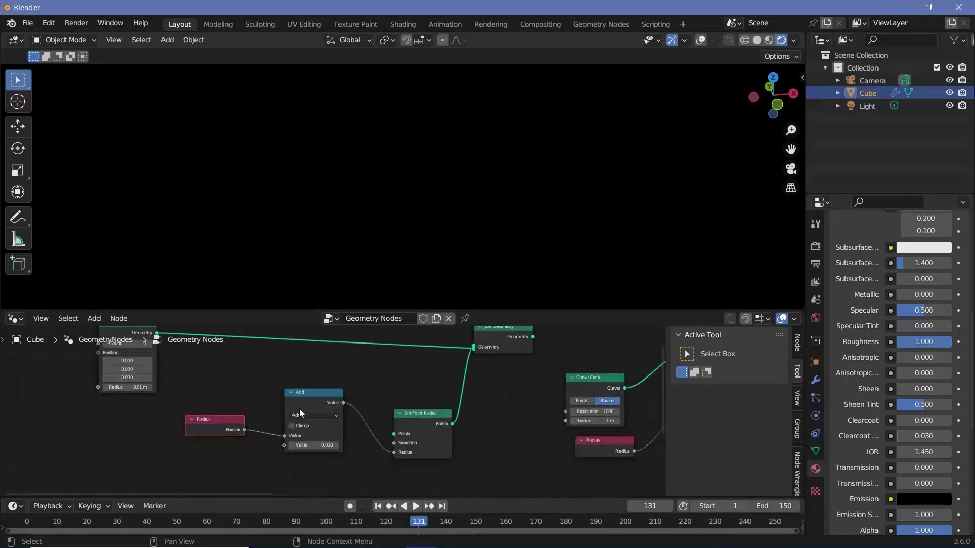
pyautogui.click(299, 409)
pyautogui.moveTo(215, 374); pyautogui.dragTo(338, 445)
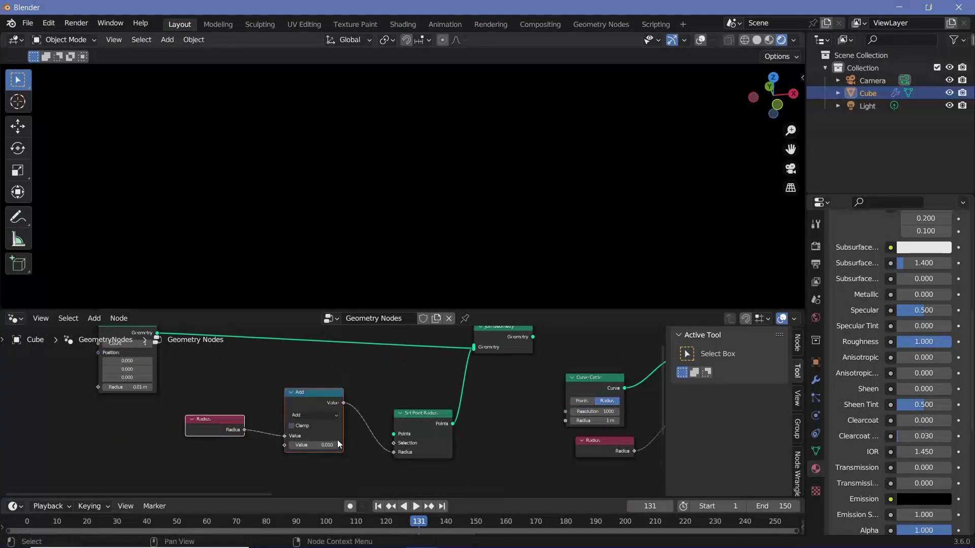
pyautogui.press('x')
pyautogui.moveTo(428, 405); pyautogui.dragTo(358, 450, button='middle')
pyautogui.moveTo(444, 379); pyautogui.dragTo(467, 377)
pyautogui.press('x')
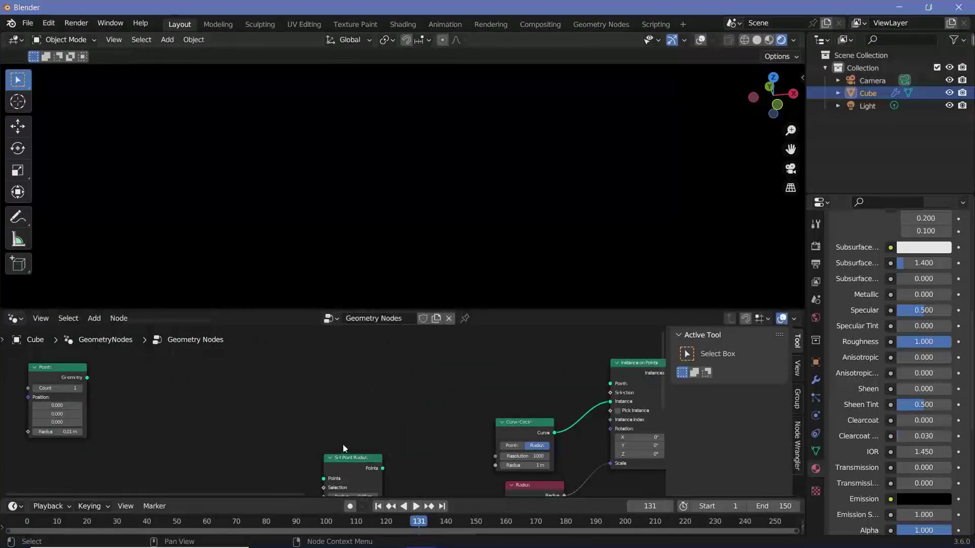
# Connect the Points node through Set Point Radius to the Points input of Instance on Points
pyautogui.moveTo(348, 457); pyautogui.dragTo(331, 401)
pyautogui.moveTo(87, 378); pyautogui.dragTo(614, 384)
pyautogui.scroll(2, 361, 360)
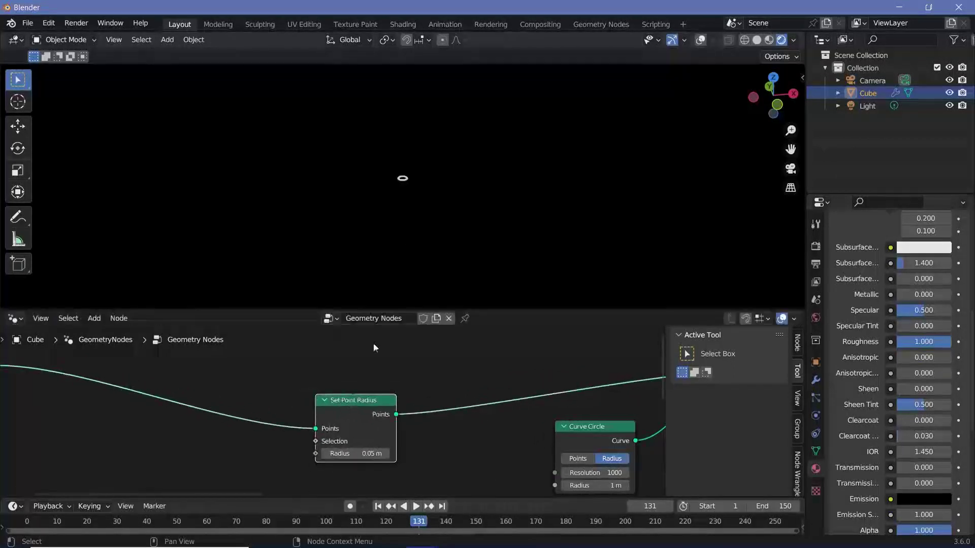
pyautogui.moveTo(417, 210); pyautogui.dragTo(409, 286, button='middle')
pyautogui.moveTo(158, 381); pyautogui.dragTo(401, 404, button='middle')
pyautogui.scroll(-2, 310, 410)
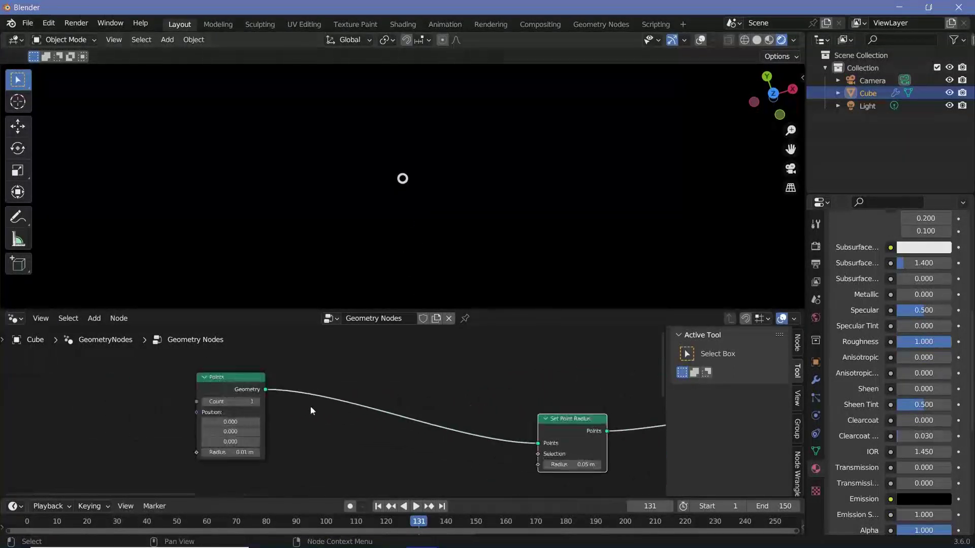
# Set the Points node's count to 100
pyautogui.click(230, 403)
pyautogui.moveTo(470, 435); pyautogui.dragTo(396, 402, button='middle')
pyautogui.scroll(3, 401, 406)
pyautogui.moveTo(405, 441); pyautogui.dragTo(430, 403, button='middle')
pyautogui.moveTo(152, 350); pyautogui.dragTo(209, 424, button='middle')
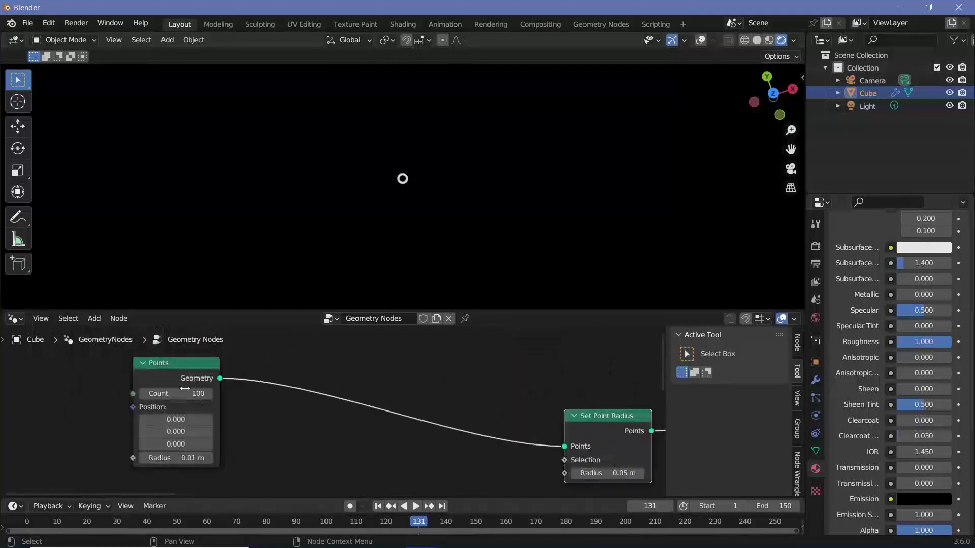
# Add an Index node and connect it to the Radius input of Set Point Radius
pyautogui.moveTo(413, 460); pyautogui.dragTo(370, 376, button='middle')
pyautogui.hotkey('shift', 'a')
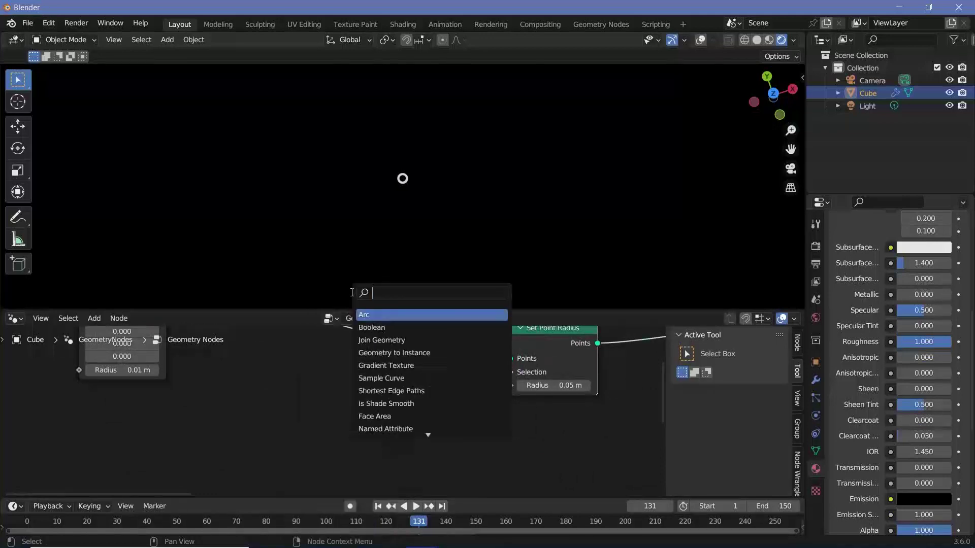
pyautogui.write('index')
pyautogui.press('Return')
pyautogui.click(392, 390)
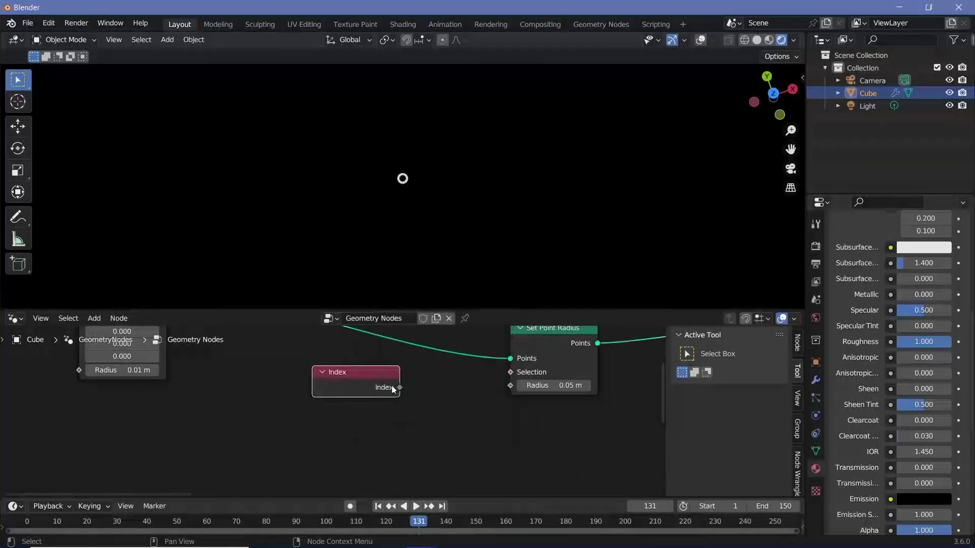
pyautogui.moveTo(392, 389); pyautogui.dragTo(511, 386)
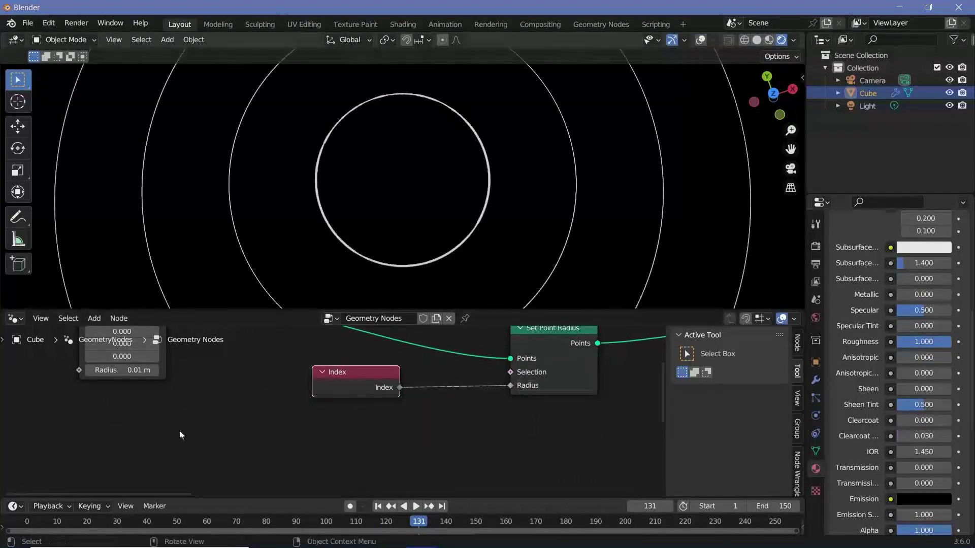
pyautogui.moveTo(208, 470); pyautogui.dragTo(241, 513, button='middle')
pyautogui.scroll(-6, 409, 190)
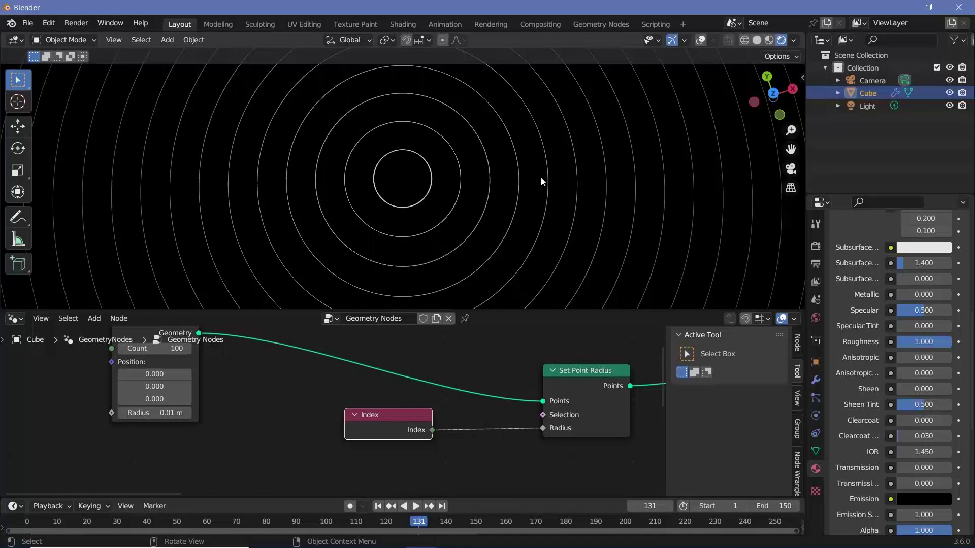
# Set the Points node's count to 20
pyautogui.click(176, 348)
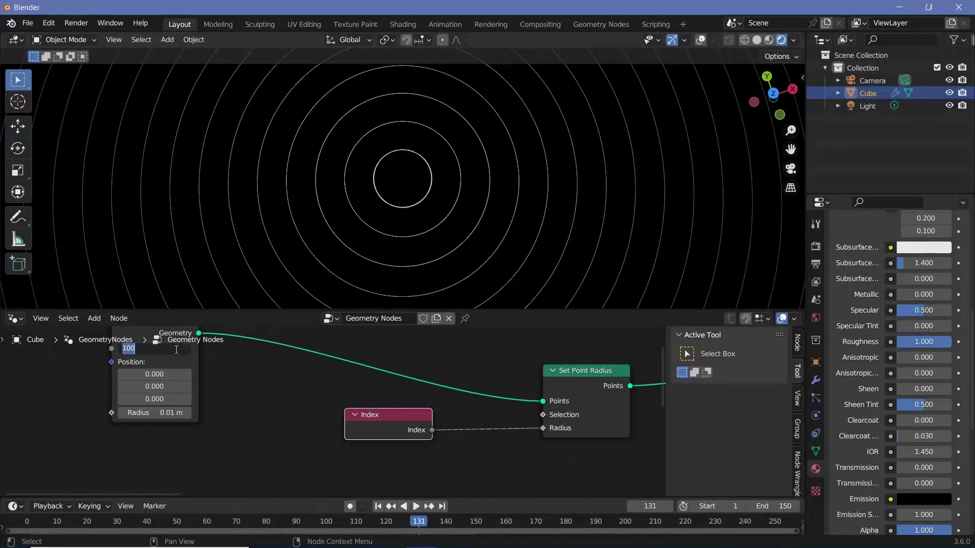
pyautogui.write('20')
pyautogui.press('Return')
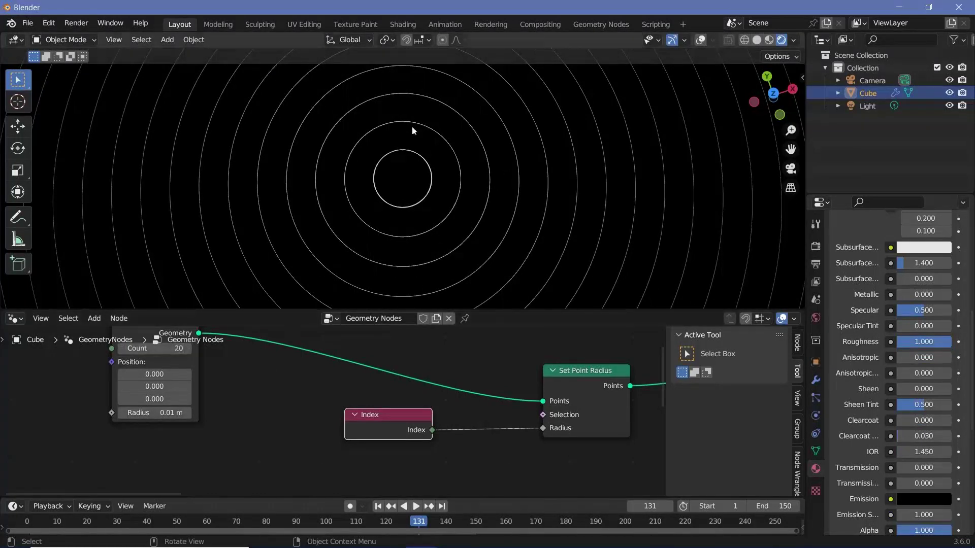
# Insert a Math node between Index and Set Point Radius and set its operation to Multiply
pyautogui.scroll(-3, 376, 427)
pyautogui.moveTo(375, 427); pyautogui.dragTo(289, 466)
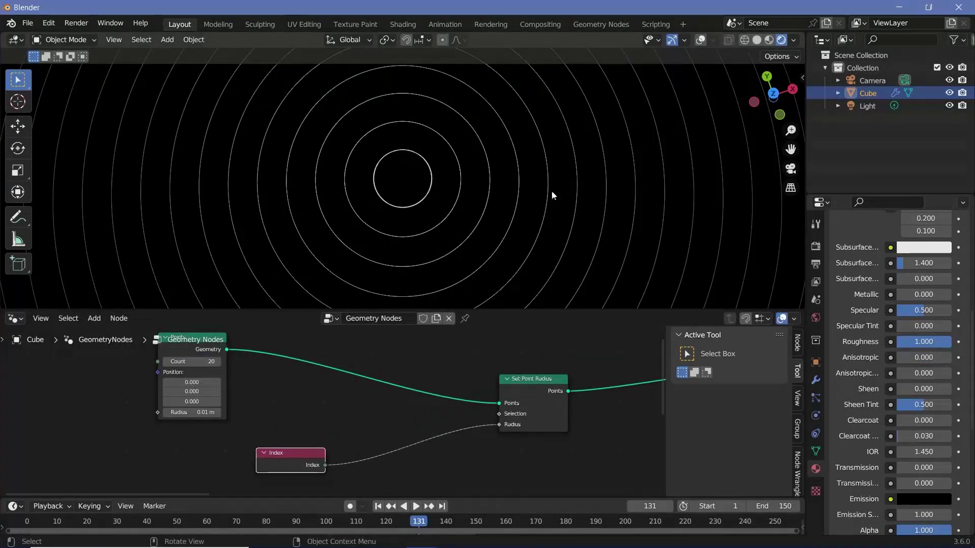
pyautogui.hotkey('shift', 'a')
pyautogui.click(361, 294)
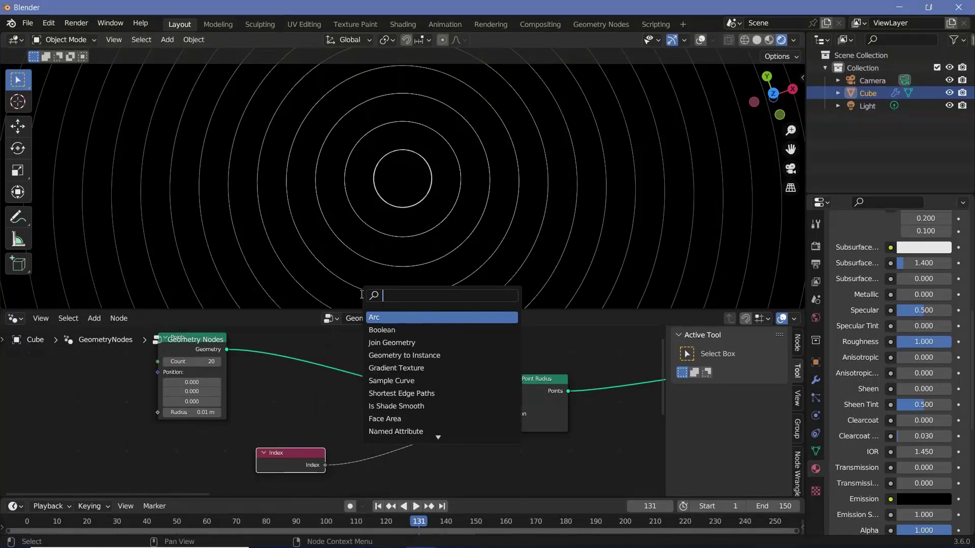
pyautogui.write('math')
pyautogui.press('Return')
pyautogui.click(437, 455)
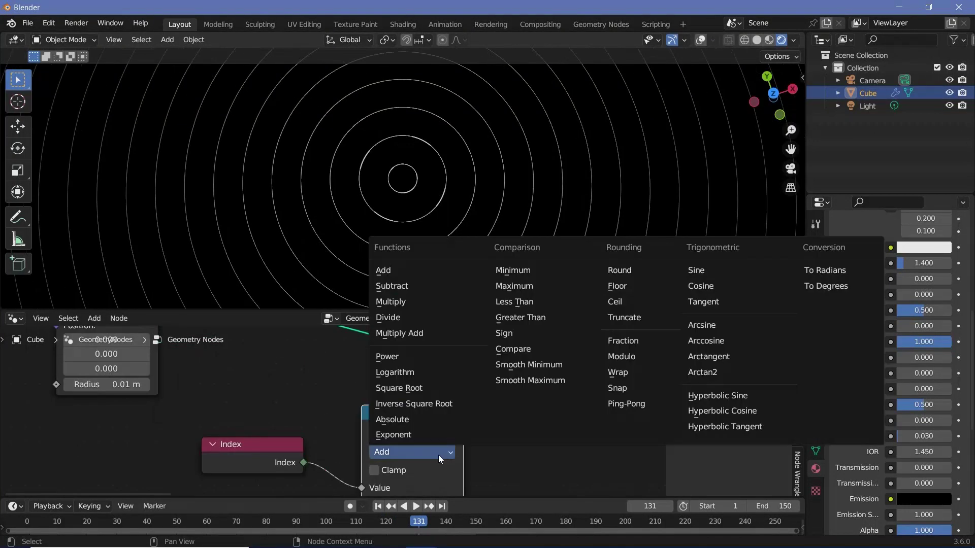
pyautogui.click(410, 302)
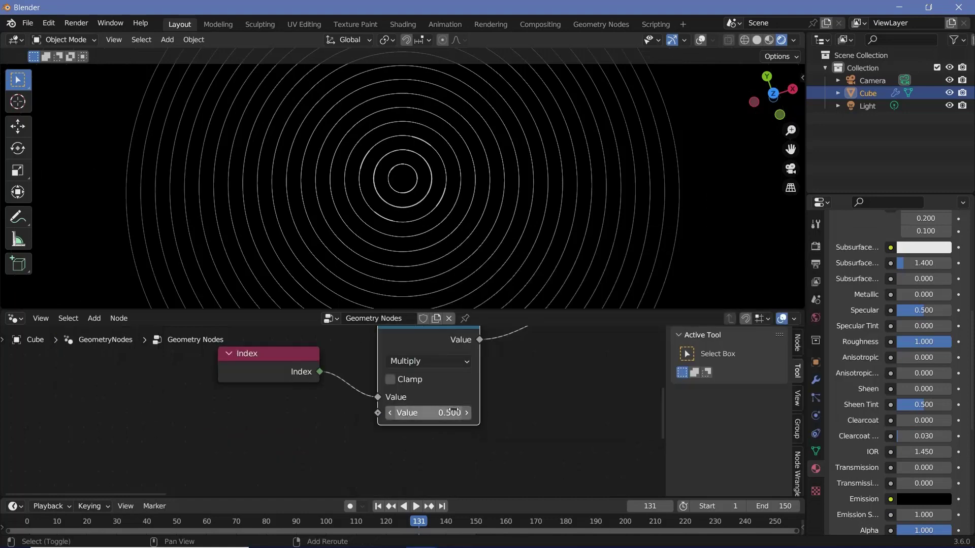
# Set the Multiply node's value to 0.05 to tighten the spacing between the rings
pyautogui.moveTo(442, 412); pyautogui.dragTo(375, 413)
pyautogui.press('KP_7')
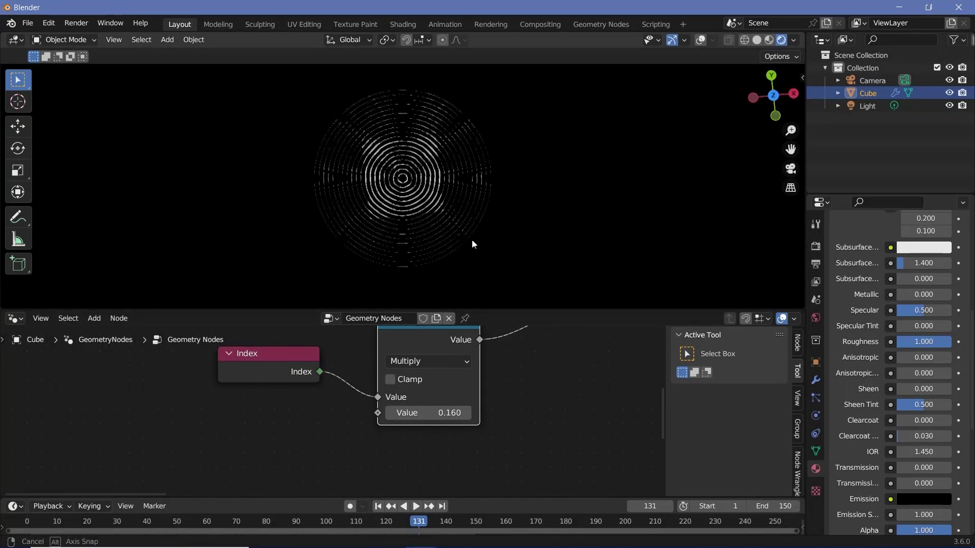
pyautogui.scroll(2, 470, 240)
pyautogui.moveTo(442, 413); pyautogui.dragTo(439, 412)
pyautogui.click(430, 413)
pyautogui.write('0.05')
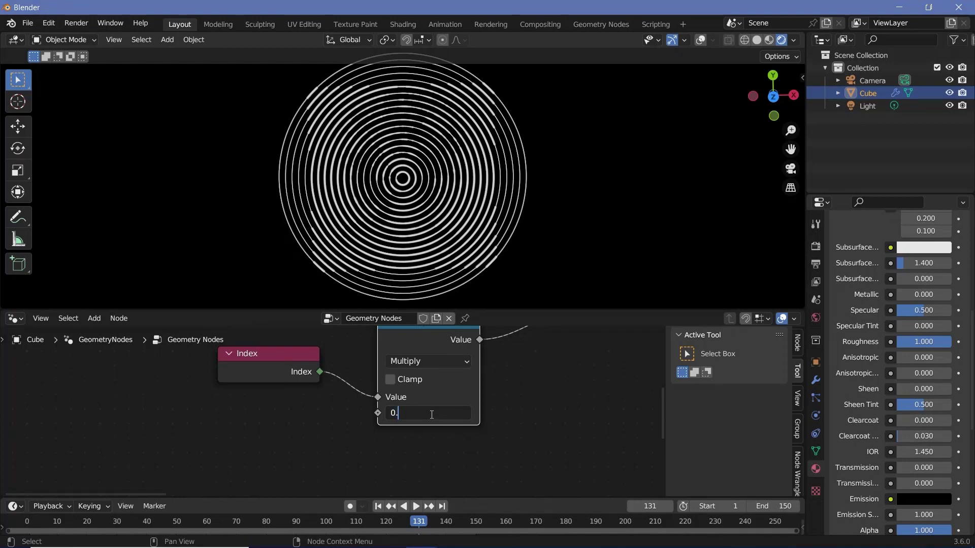
pyautogui.press('Return')
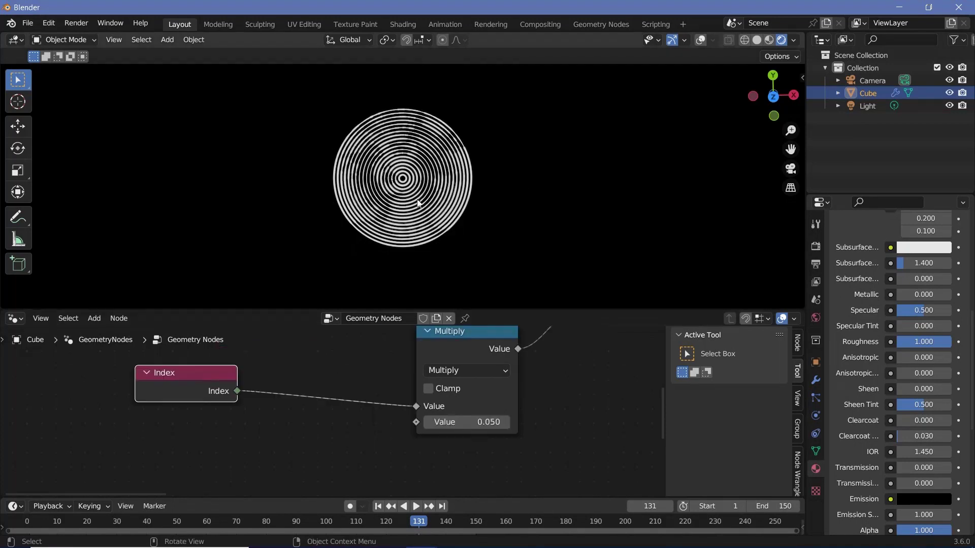
# Insert a Math Add node with a value of 1.000 between the Index and Multiply nodes
pyautogui.scroll(6, 402, 185)
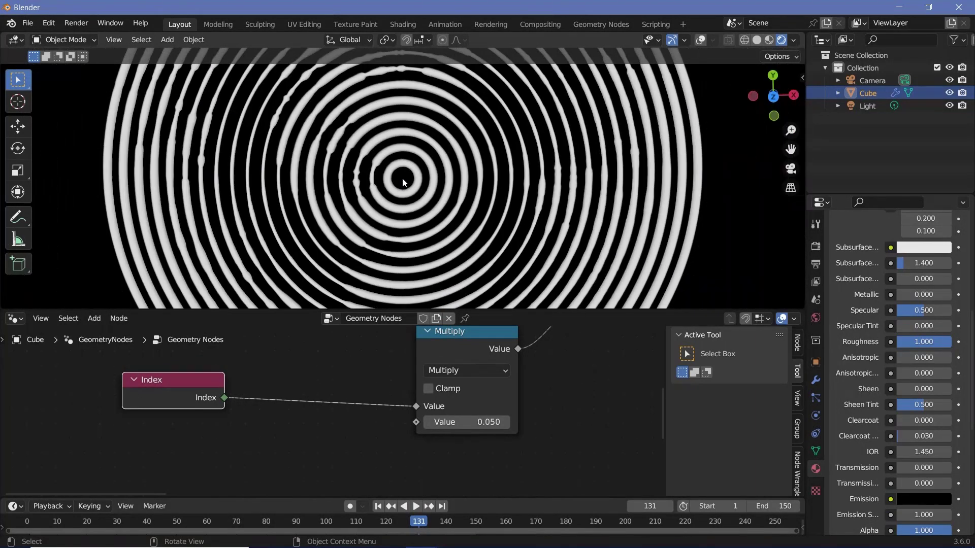
pyautogui.hotkey('shift', 'a')
pyautogui.click(361, 294)
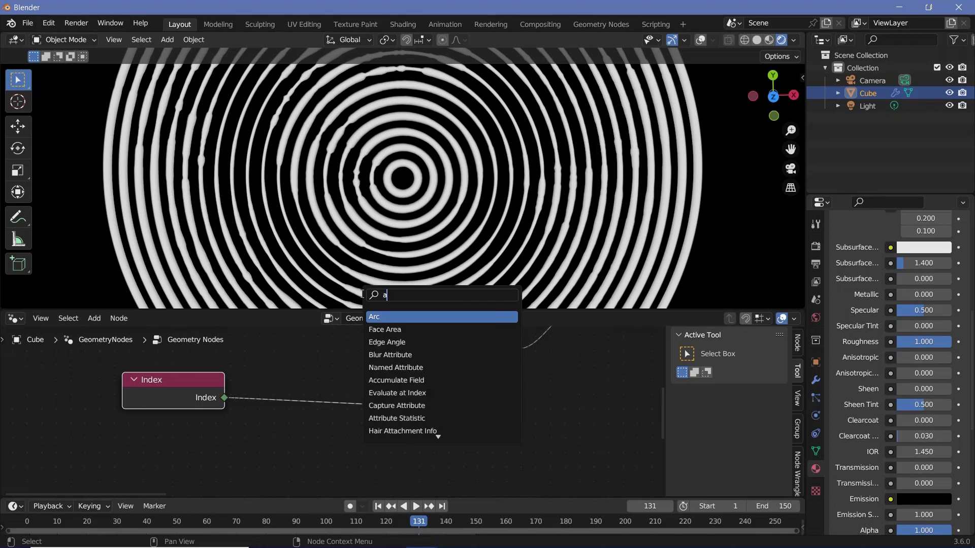
pyautogui.write('math')
pyautogui.press('Return')
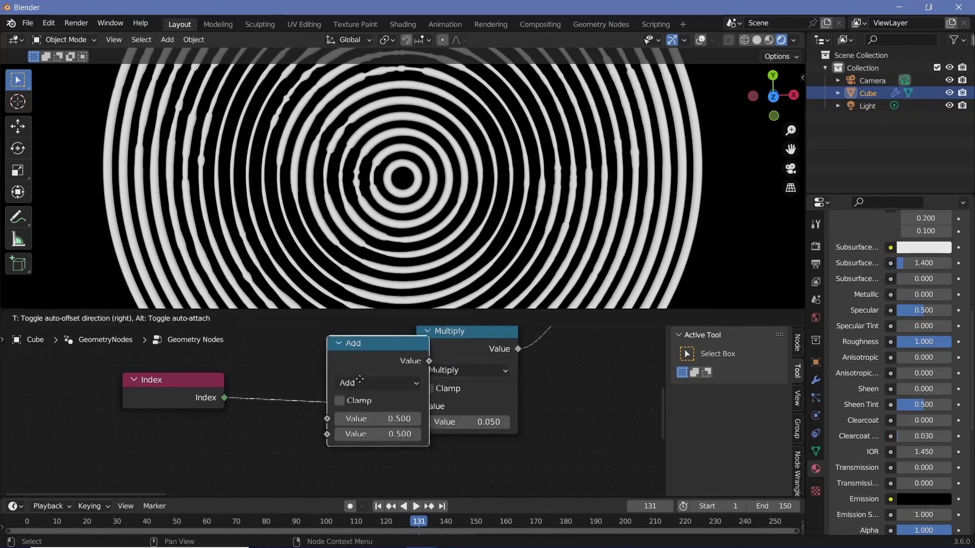
pyautogui.click(348, 407)
pyautogui.moveTo(359, 448); pyautogui.dragTo(374, 448)
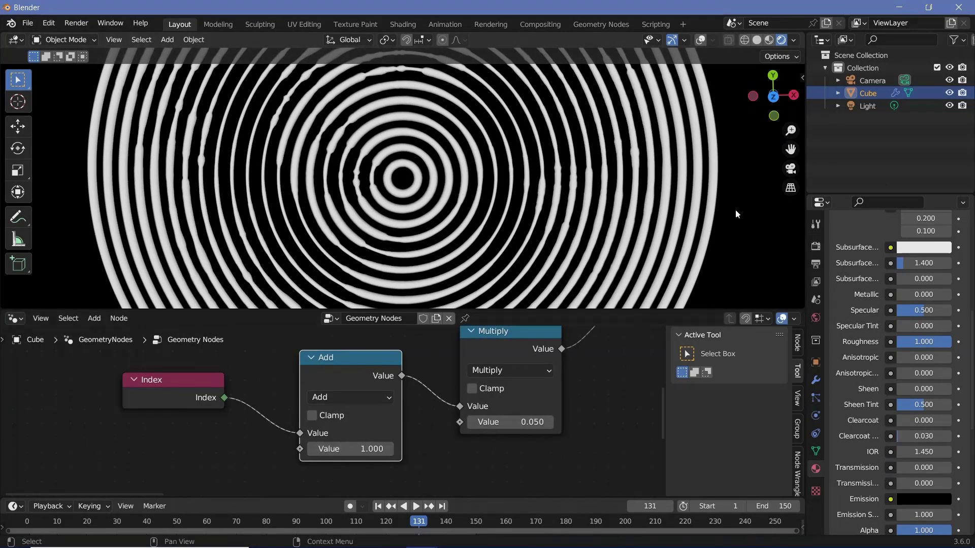
pyautogui.scroll(-5, 462, 189)
pyautogui.scroll(4, 462, 188)
pyautogui.scroll(-4, 463, 190)
pyautogui.scroll(-4, 597, 351)
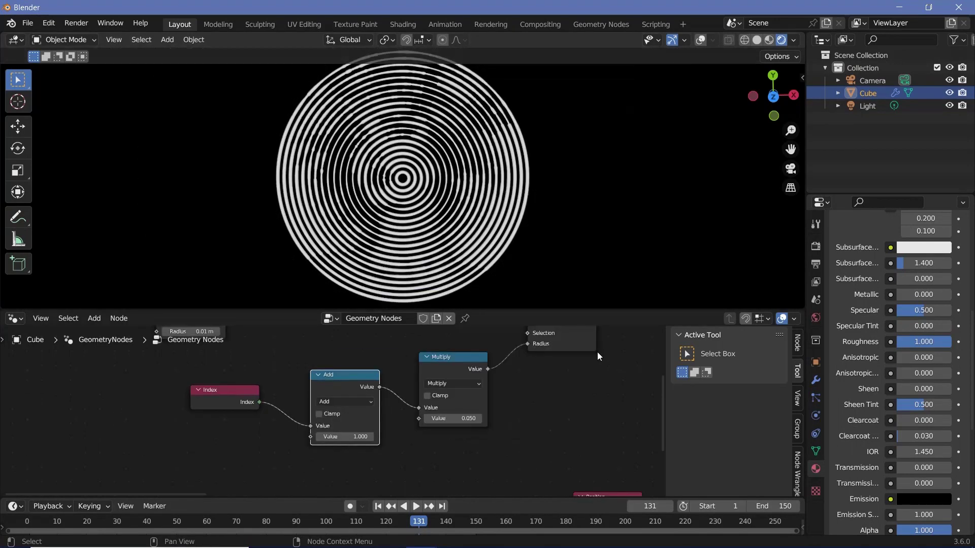
# Insert a Trim Curve node between Resample Curve and Set Curve Radius and raise its Start factor to about 0.173
pyautogui.moveTo(597, 352); pyautogui.dragTo(560, 459, button='middle')
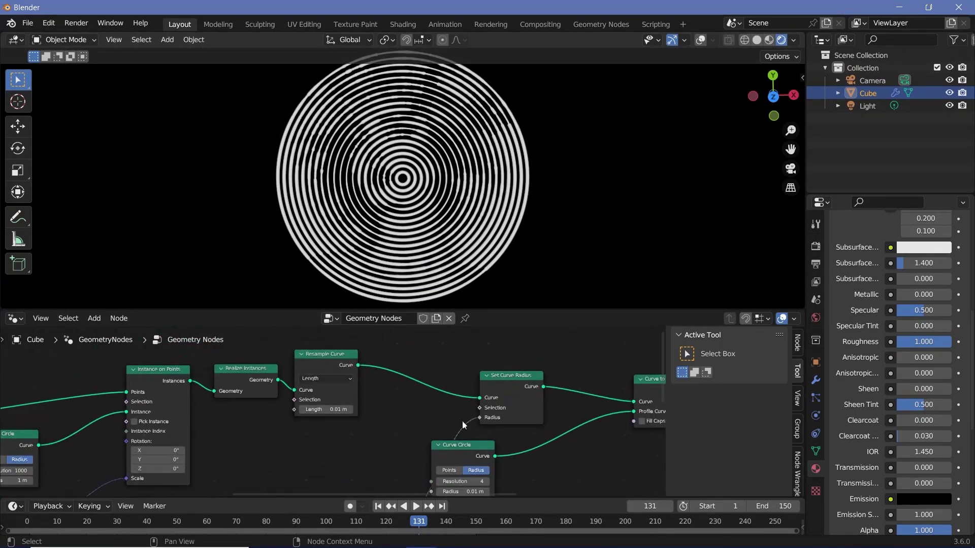
pyautogui.scroll(3, 464, 425)
pyautogui.moveTo(470, 451); pyautogui.dragTo(521, 467)
pyautogui.moveTo(571, 440); pyautogui.dragTo(474, 453, button='middle')
pyautogui.click(449, 396)
pyautogui.scroll(2, 337, 412)
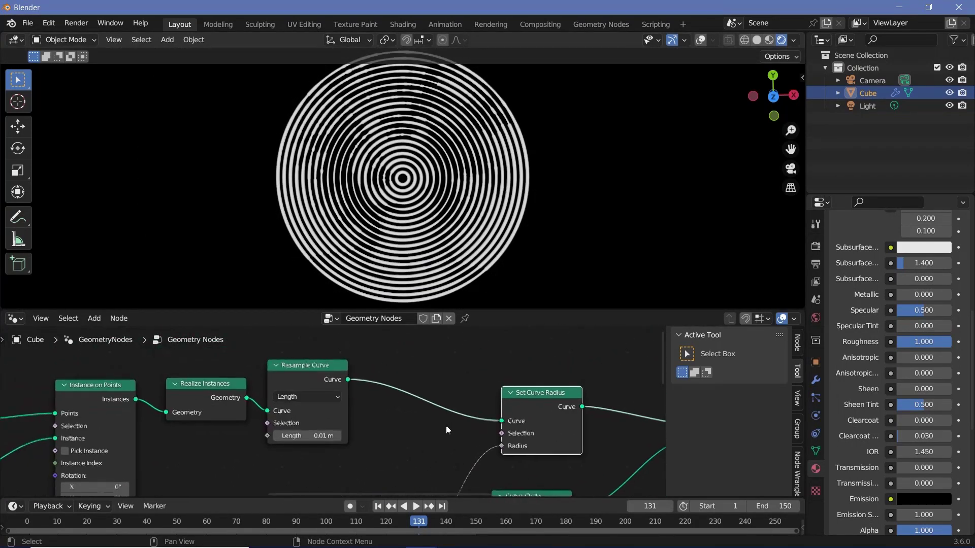
pyautogui.hotkey('shift', 'a')
pyautogui.click(410, 288)
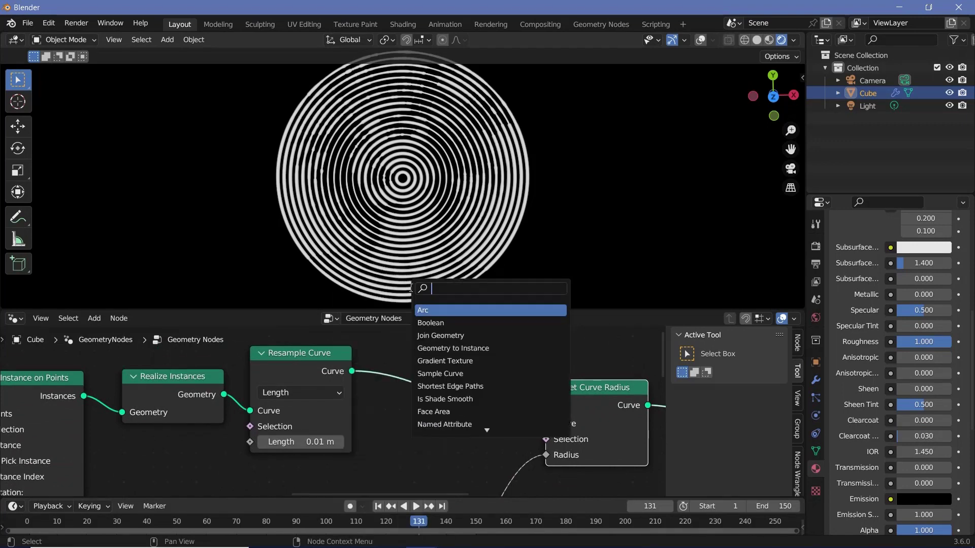
pyautogui.write('trim')
pyautogui.press('Return')
pyautogui.click(371, 354)
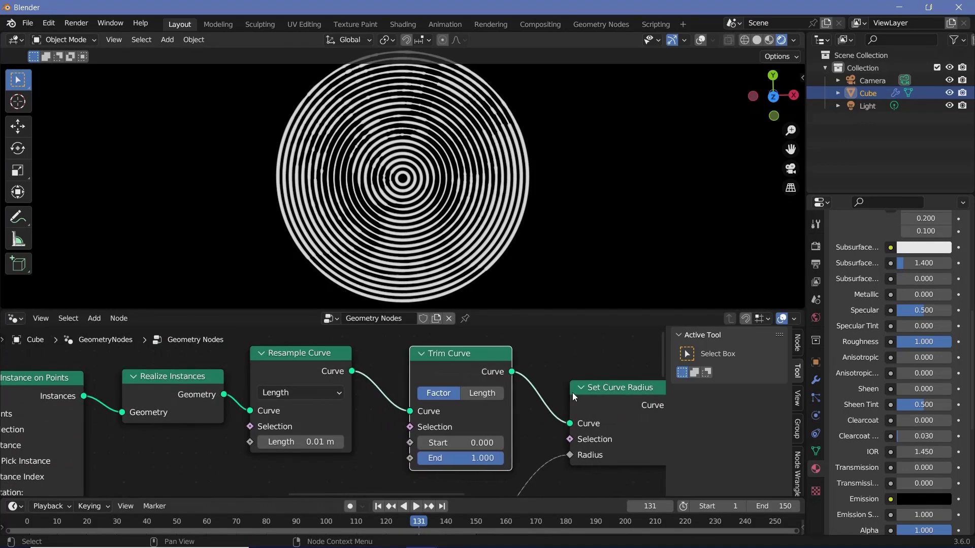
pyautogui.moveTo(458, 440); pyautogui.dragTo(437, 433)
pyautogui.scroll(-2, 479, 376)
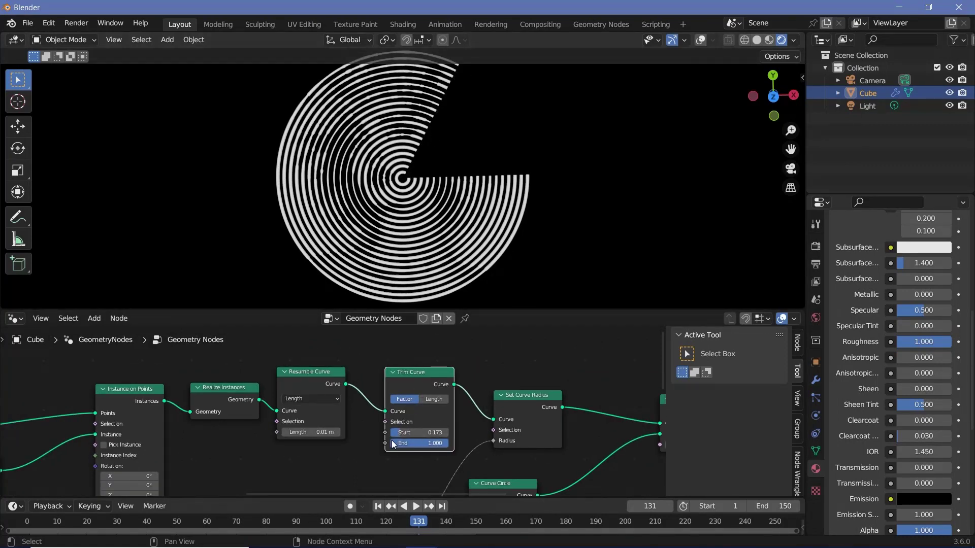
# Add a Value node in the free space below the Resample Curve node
pyautogui.scroll(2, 410, 389)
pyautogui.hotkey('shift', 'a')
pyautogui.click(384, 287)
pyautogui.write('val')
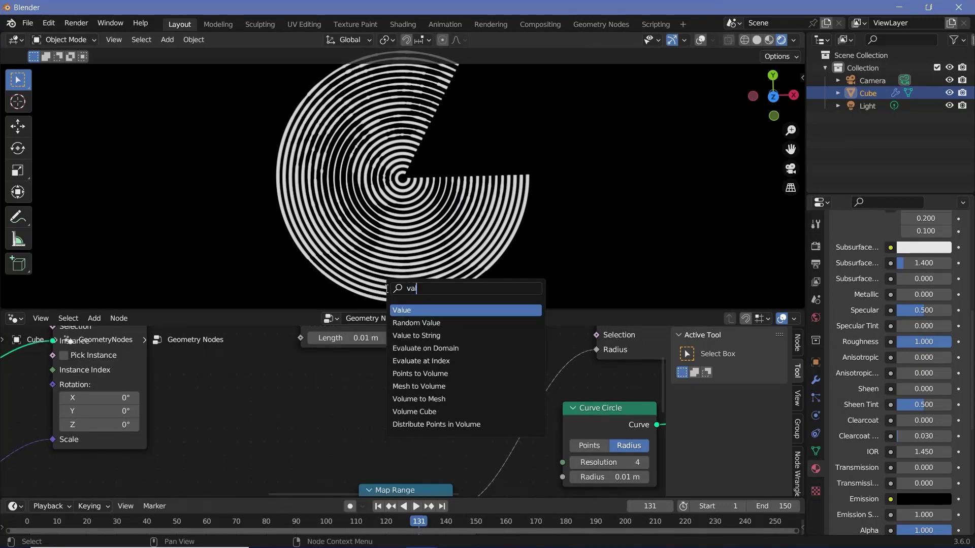
pyautogui.write('ue')
pyautogui.click(409, 307)
pyautogui.click(259, 413)
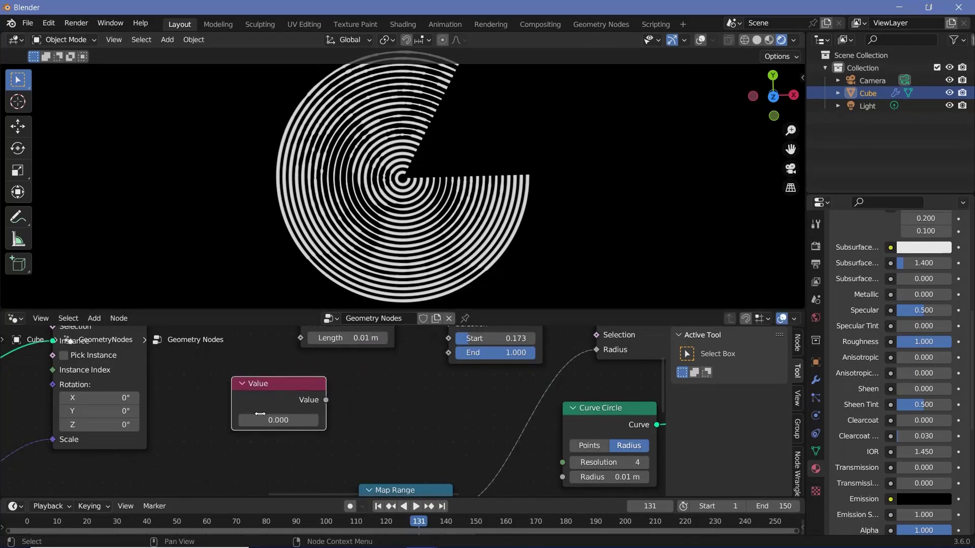
# Add a Math node with the Add operation beside the Value node
pyautogui.hotkey('shift', 'a')
pyautogui.click(326, 284)
pyautogui.write('math')
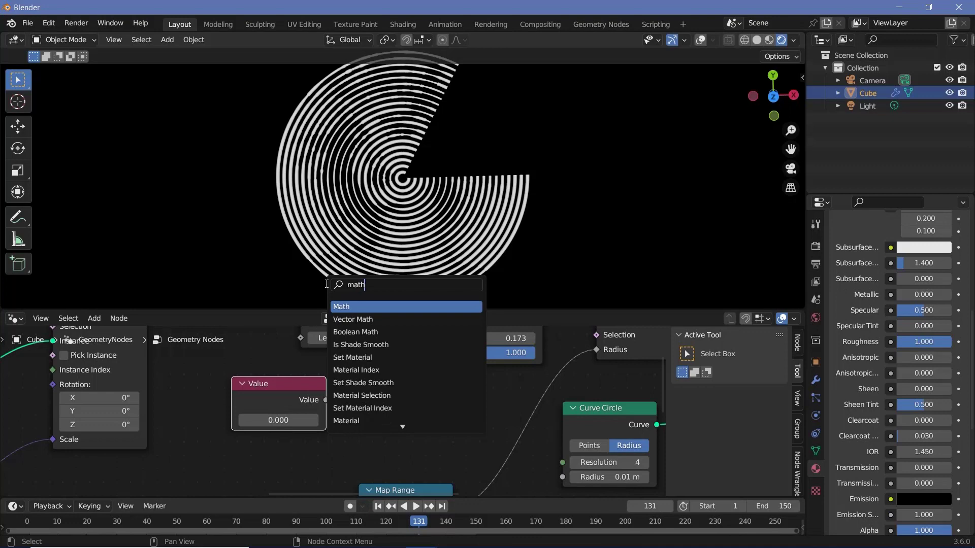
pyautogui.click(339, 306)
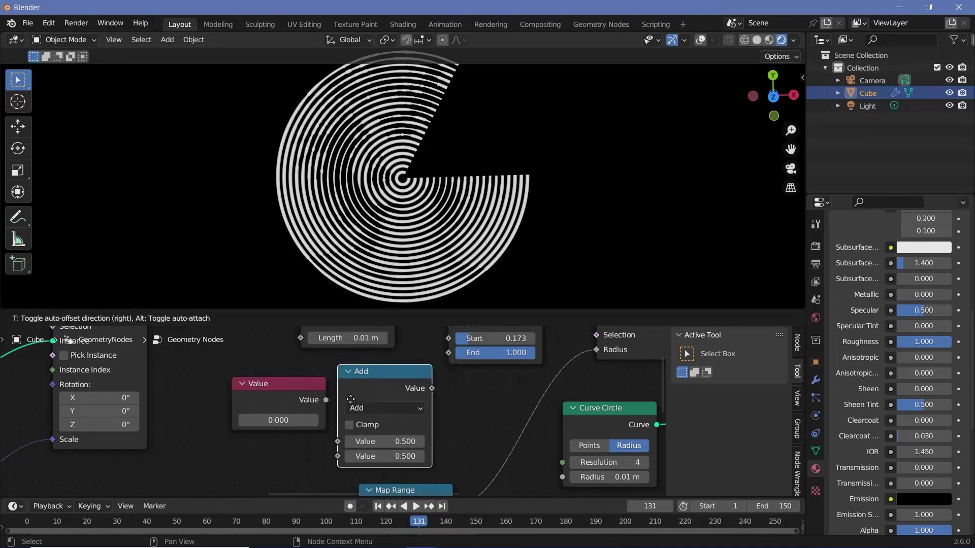
pyautogui.click(351, 398)
# Add a Random Value node of Float type near the Value and Add nodes
pyautogui.moveTo(350, 398); pyautogui.dragTo(430, 329, button='middle')
pyautogui.hotkey('shift', 'a')
pyautogui.click(362, 289)
pyautogui.write('random')
pyautogui.click(363, 311)
pyautogui.click(299, 388)
pyautogui.scroll(-8, 306, 388)
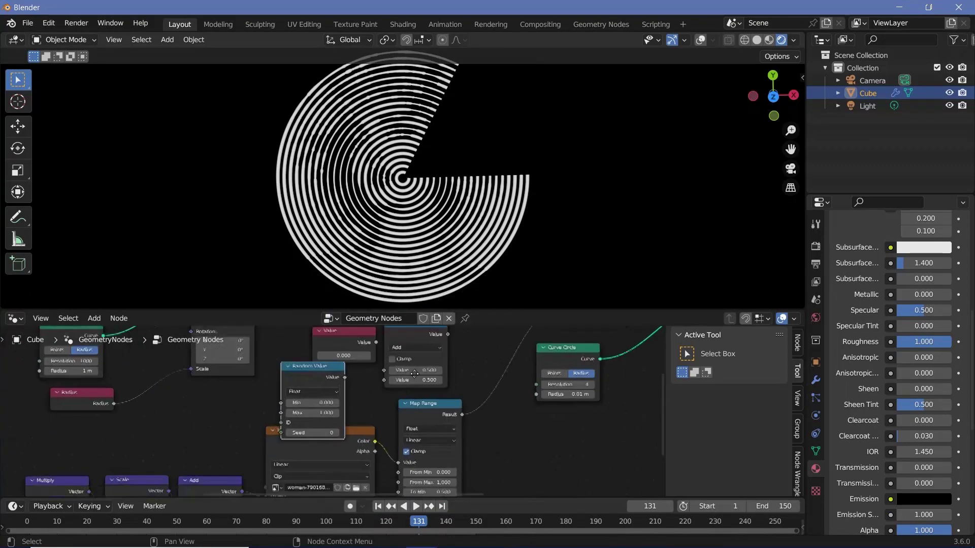
# Connect the Value and Random Value nodes to the Add node's two inputs, and reset Trim Curve's Start to 0.000
pyautogui.moveTo(319, 429); pyautogui.dragTo(335, 398, button='middle')
pyautogui.scroll(-2, 335, 394)
pyautogui.moveTo(125, 401); pyautogui.dragTo(425, 456)
pyautogui.moveTo(390, 388); pyautogui.dragTo(397, 428)
pyautogui.moveTo(469, 353); pyautogui.dragTo(517, 359)
pyautogui.scroll(3, 355, 343)
pyautogui.moveTo(349, 339); pyautogui.dragTo(373, 384, button='middle')
pyautogui.moveTo(373, 382); pyautogui.dragTo(368, 378)
pyautogui.scroll(3, 418, 396)
pyautogui.moveTo(321, 402); pyautogui.dragTo(343, 455)
pyautogui.scroll(-2, 425, 431)
pyautogui.moveTo(431, 417); pyautogui.dragTo(375, 416)
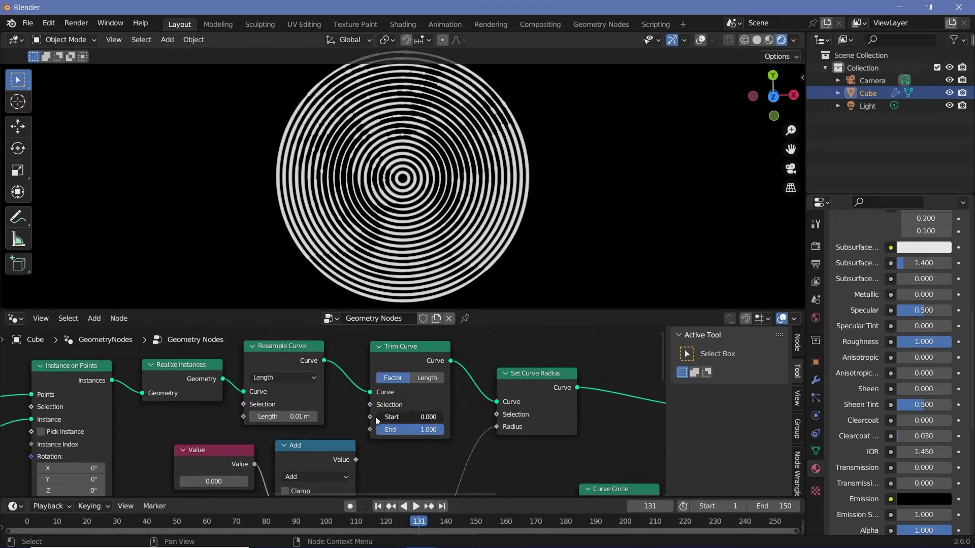
# Set the Random Value node's Max to 0.1
pyautogui.moveTo(447, 411); pyautogui.dragTo(491, 369, button='middle')
pyautogui.scroll(2, 394, 425)
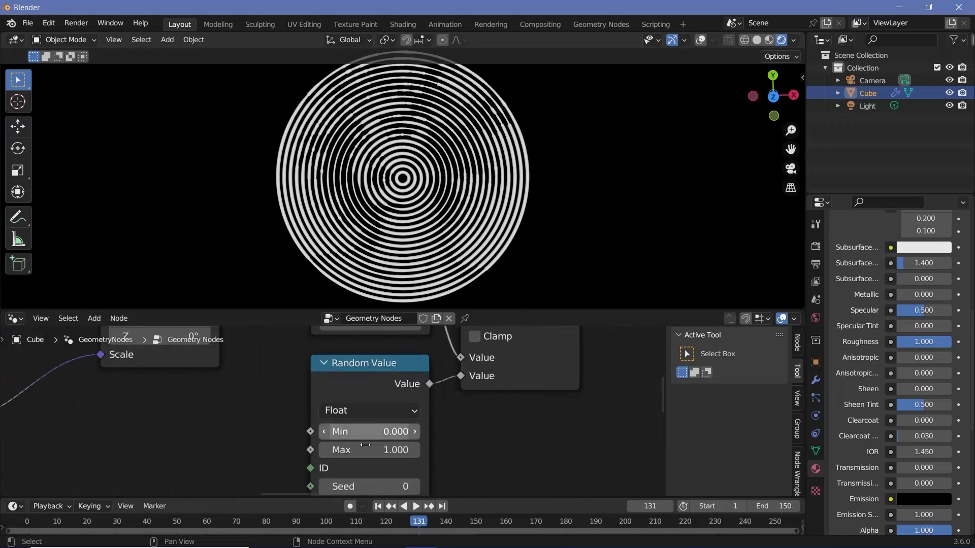
pyautogui.click(364, 447)
pyautogui.write('0.1')
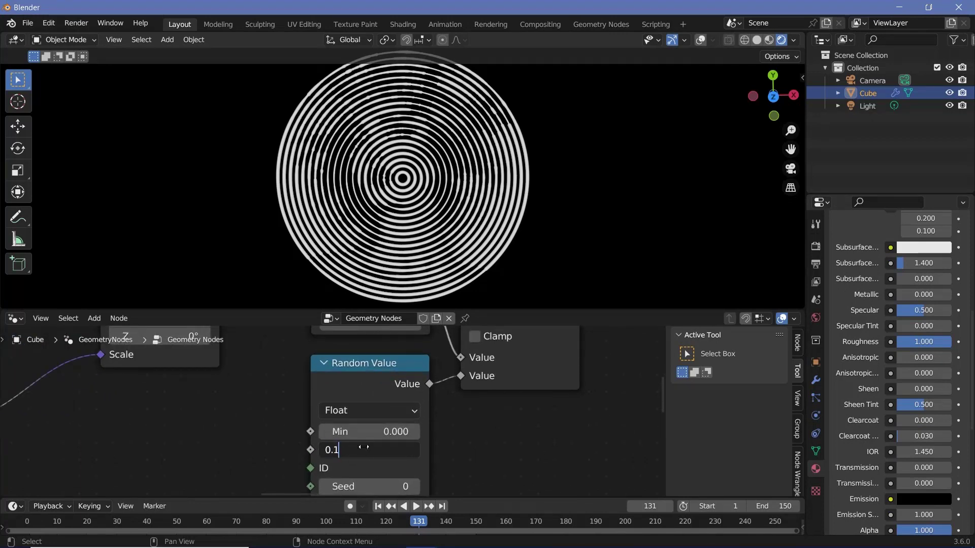
pyautogui.press('Return')
pyautogui.scroll(-2, 369, 442)
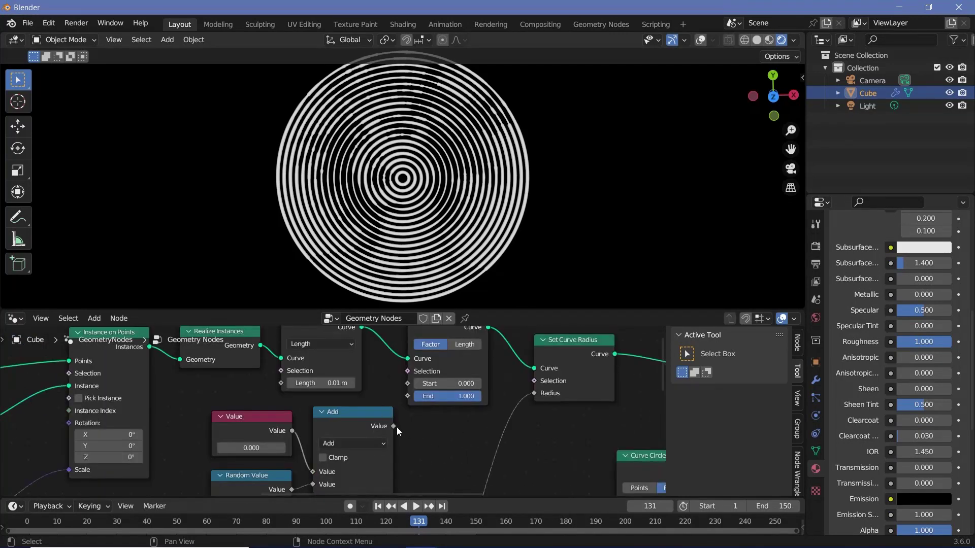
# Connect the Add output to Trim Curve's Start and raise the Value node to 0.260
pyautogui.moveTo(397, 426); pyautogui.dragTo(408, 384)
pyautogui.moveTo(410, 386); pyautogui.dragTo(491, 356, button='middle')
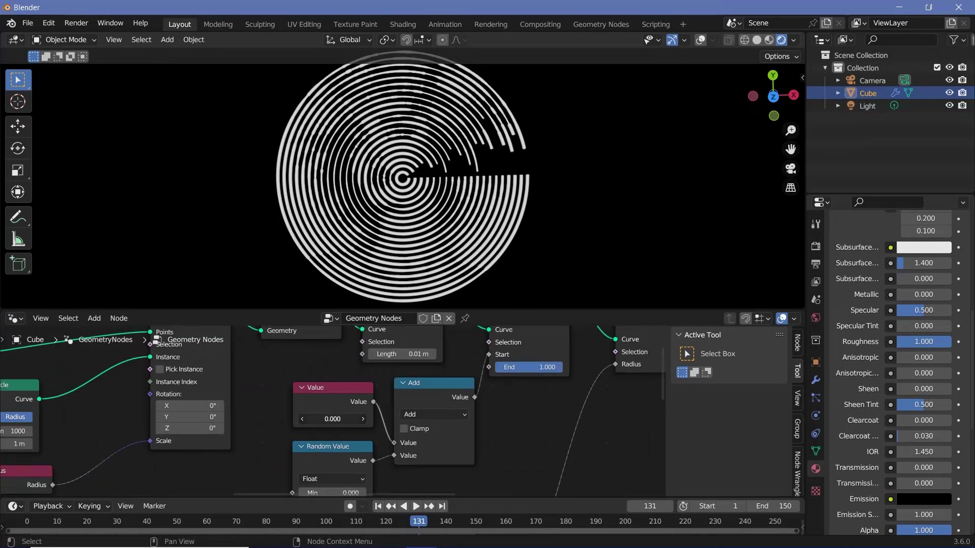
pyautogui.moveTo(333, 418); pyautogui.dragTo(353, 419)
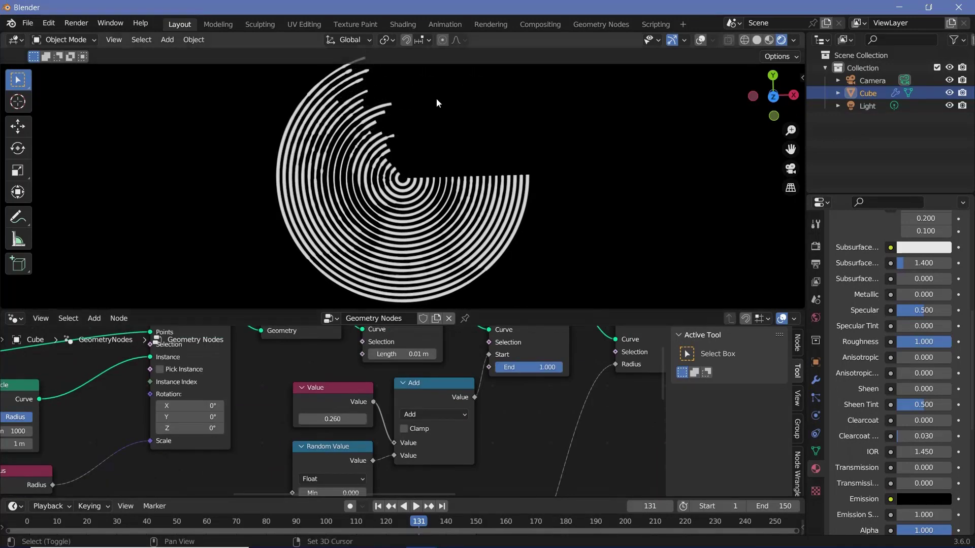
# Move the Value, Random Value and Add nodes away from Trim Curve to make room for another node
pyautogui.moveTo(404, 413); pyautogui.dragTo(368, 424, button='middle')
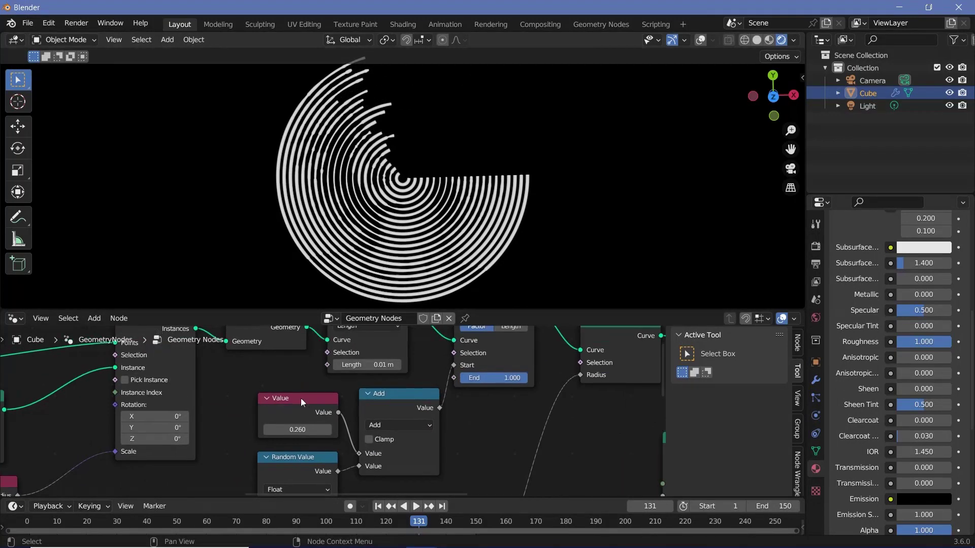
pyautogui.moveTo(234, 391); pyautogui.dragTo(394, 475)
pyautogui.press('g')
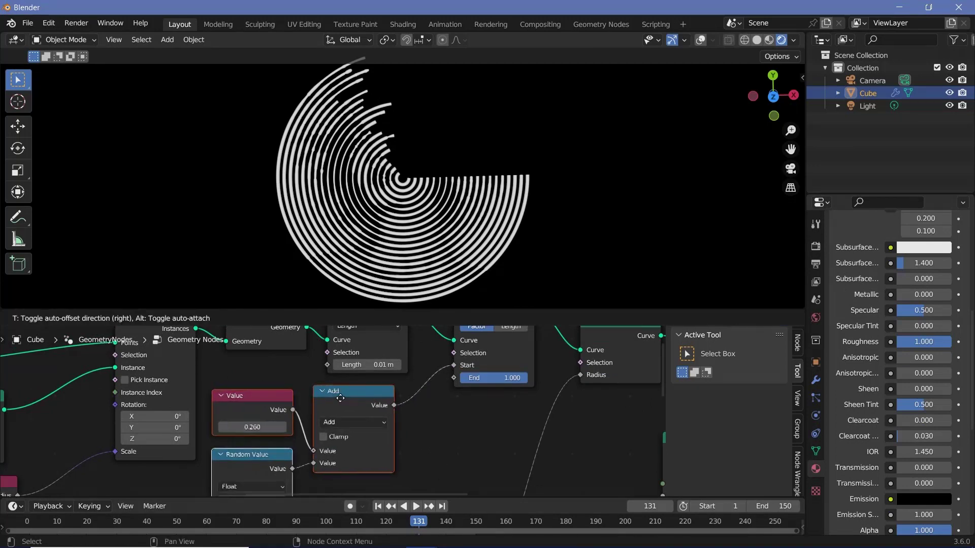
pyautogui.click(340, 398)
# Duplicate the Random Value node with its seed set to 3 and connect it to Trim Curve's End
pyautogui.click(257, 465)
pyautogui.hotkey('shift', 'd')
pyautogui.click(446, 428)
pyautogui.moveTo(479, 422); pyautogui.dragTo(453, 445, button='middle')
pyautogui.click(455, 451)
pyautogui.click(454, 451)
pyautogui.click(455, 450)
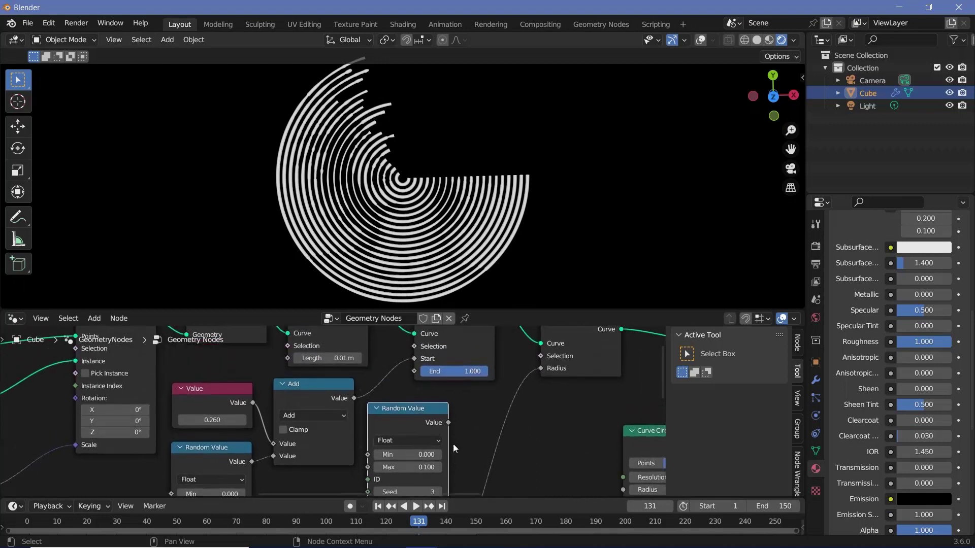
pyautogui.moveTo(449, 422); pyautogui.dragTo(415, 371)
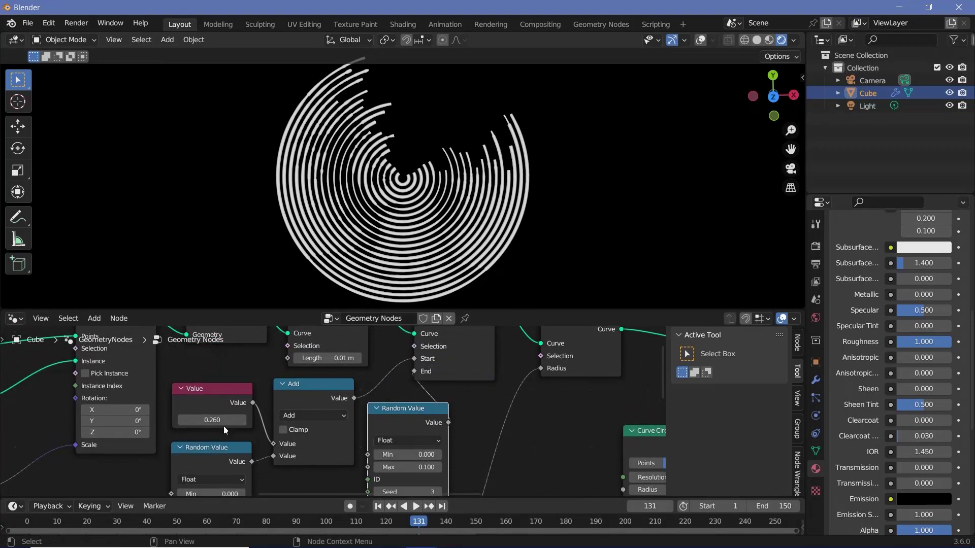
# Test the trim with the Value node at 0.630 and 0.030, and set the duplicated Random Value's Max to 0.02
pyautogui.moveTo(224, 427); pyautogui.dragTo(285, 427)
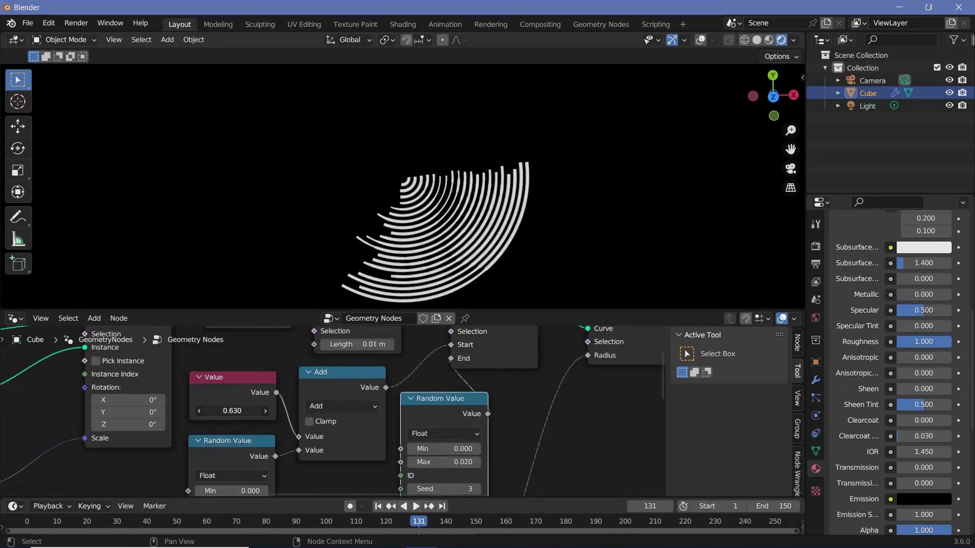
pyautogui.moveTo(223, 410); pyautogui.dragTo(238, 409)
pyautogui.scroll(2, 416, 428)
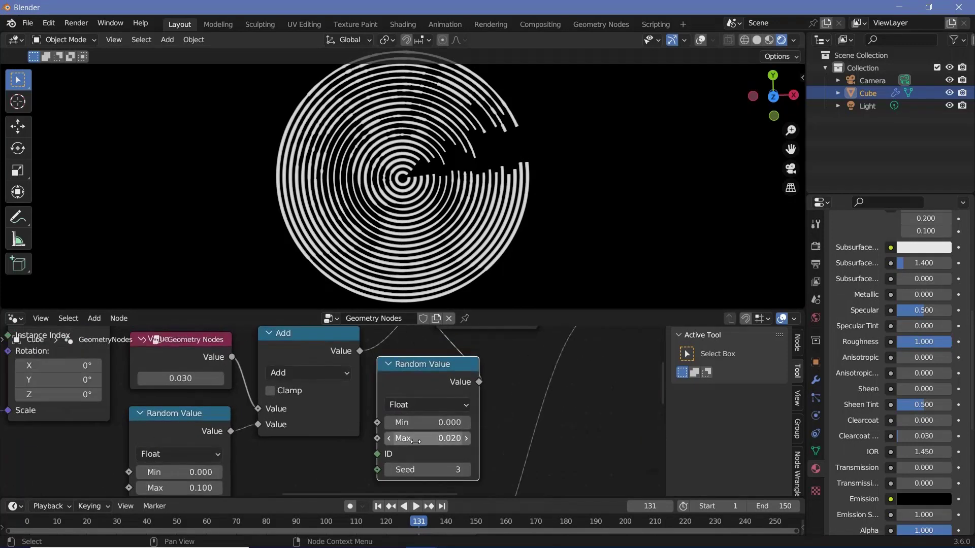
pyautogui.click(436, 437)
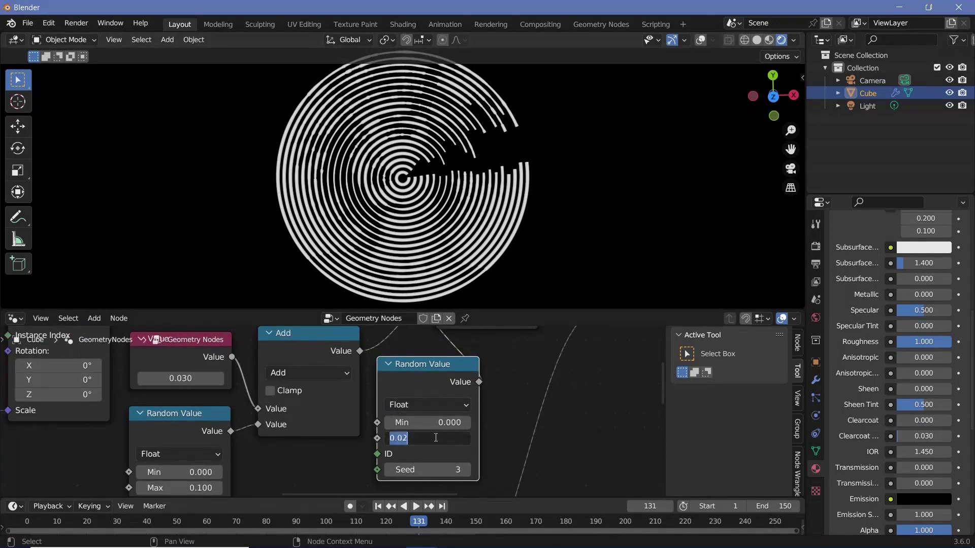
pyautogui.write('0.02')
pyautogui.press('Return')
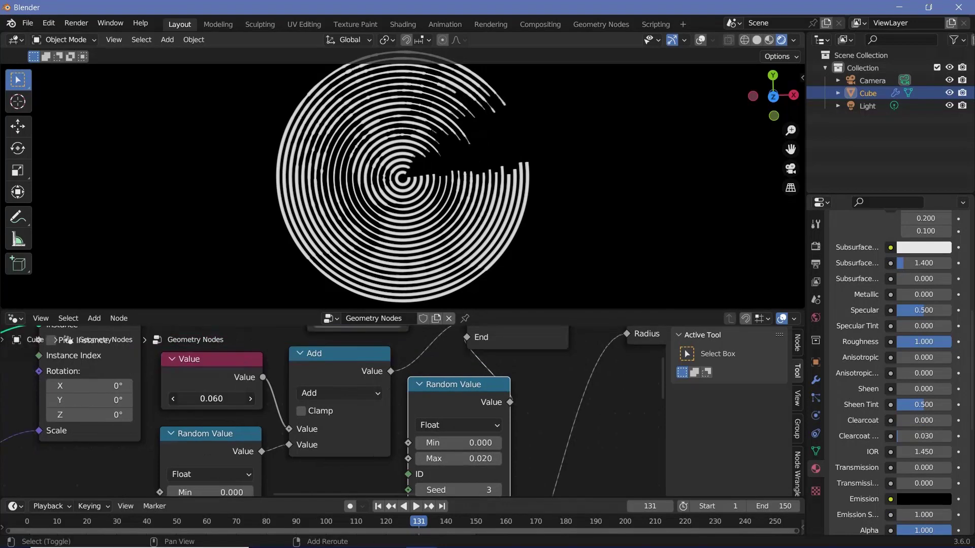
# Vary the Value node through 0.890, 0.530 and -0.270 to 0.030 to examine the trimmed rings from low angles
pyautogui.moveTo(211, 398); pyautogui.dragTo(256, 398)
pyautogui.moveTo(537, 181); pyautogui.dragTo(489, 184, button='middle')
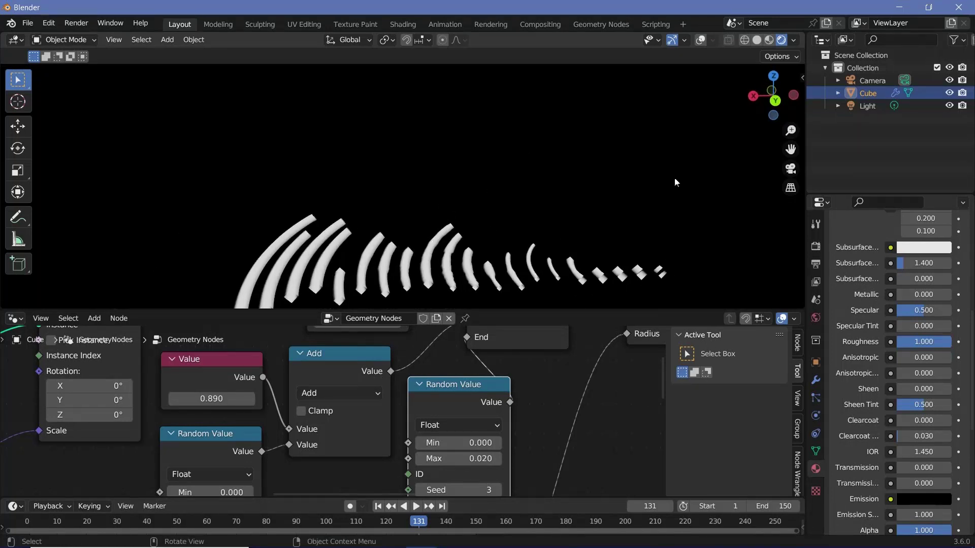
pyautogui.keyDown('shift'); pyautogui.moveTo(606, 225); pyautogui.dragTo(561, 243, button='middle'); pyautogui.keyUp('shift')
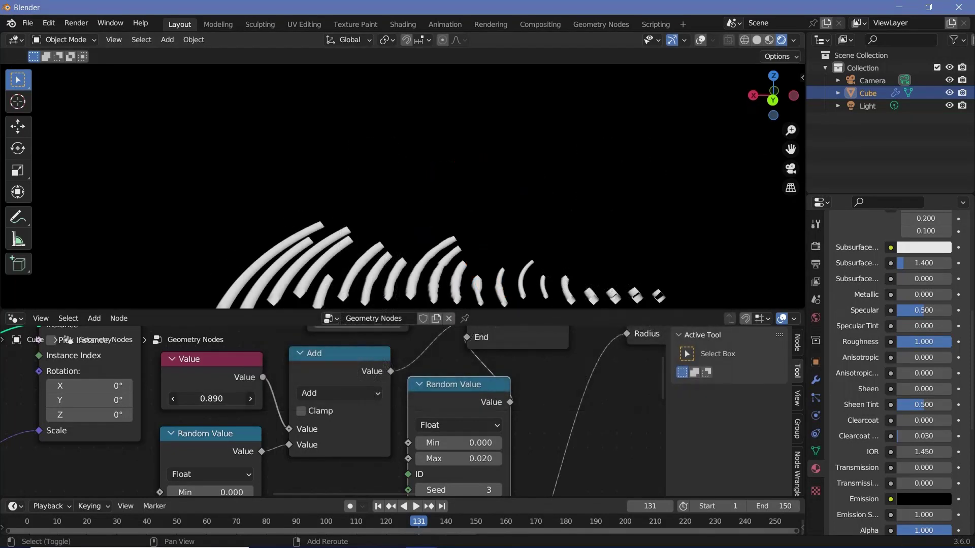
pyautogui.moveTo(212, 399); pyautogui.dragTo(178, 399)
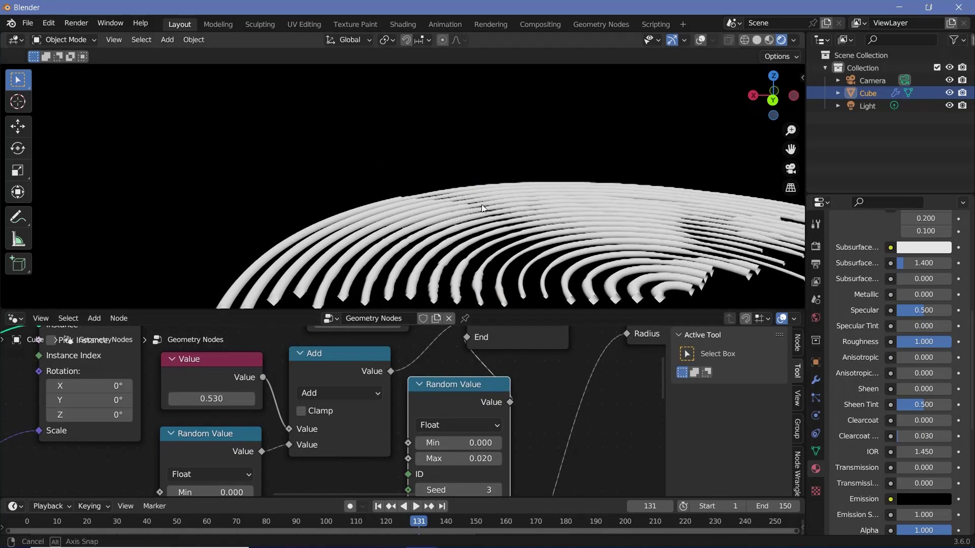
pyautogui.moveTo(482, 208); pyautogui.dragTo(590, 252, button='middle')
pyautogui.moveTo(212, 398); pyautogui.dragTo(171, 399)
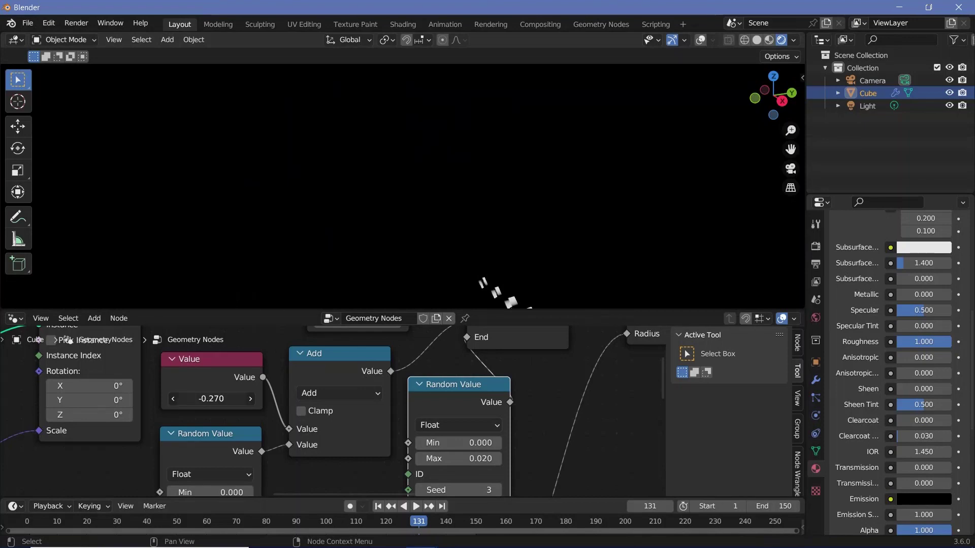
pyautogui.moveTo(97, 399); pyautogui.dragTo(140, 398)
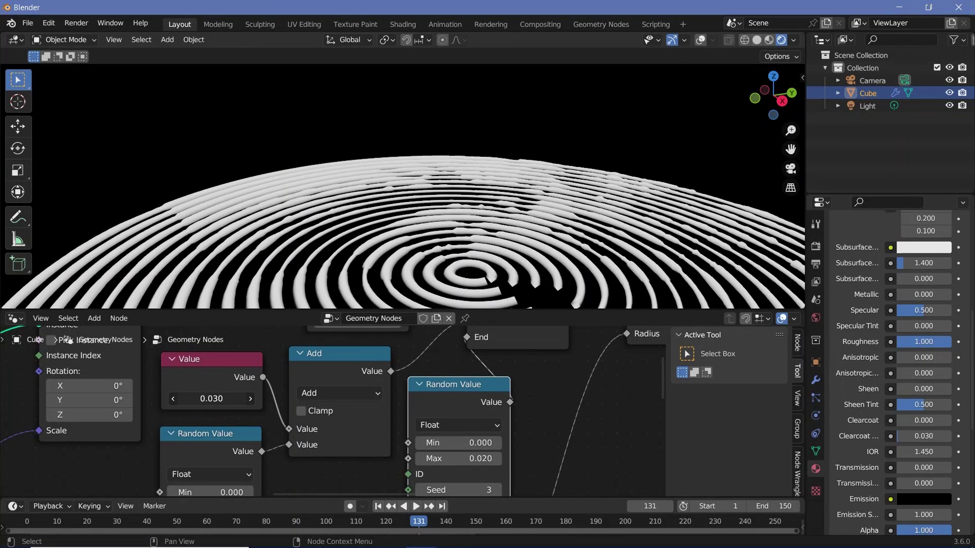
# Set the Max of both Random Value nodes to 0.000 to remove the random variation from the ring ends
pyautogui.scroll(-6, 437, 385)
pyautogui.scroll(6, 469, 388)
pyautogui.moveTo(445, 460); pyautogui.dragTo(303, 425, button='middle')
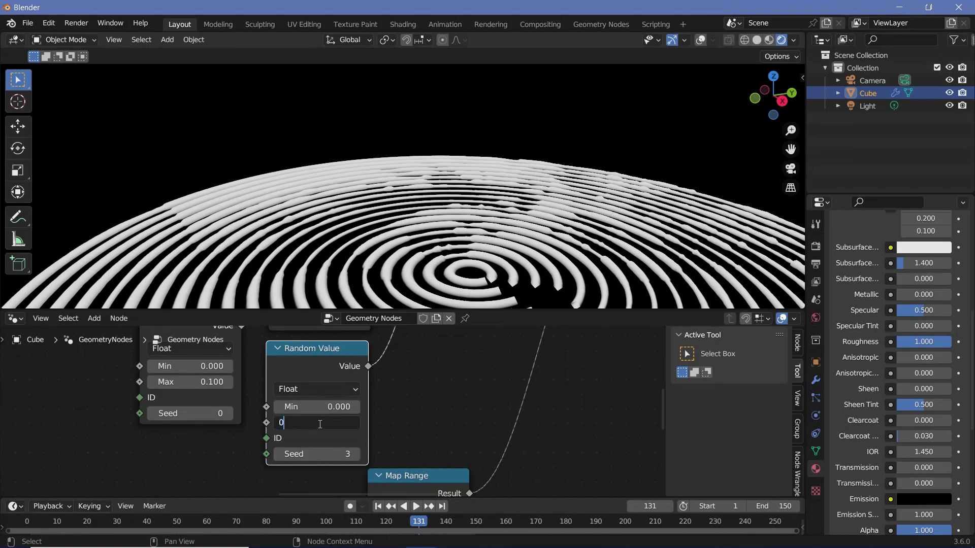
pyautogui.scroll(-4, 561, 254)
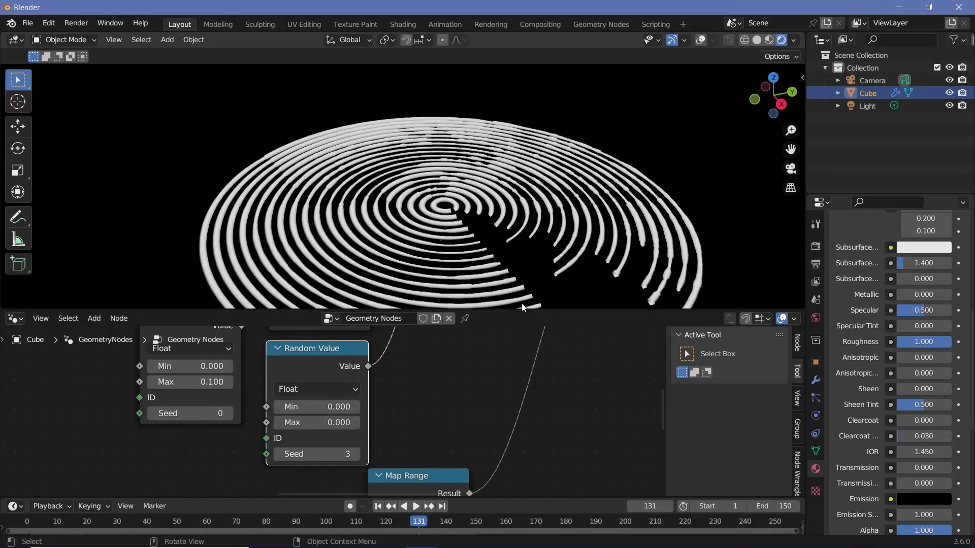
pyautogui.moveTo(285, 377); pyautogui.dragTo(291, 449, button='middle')
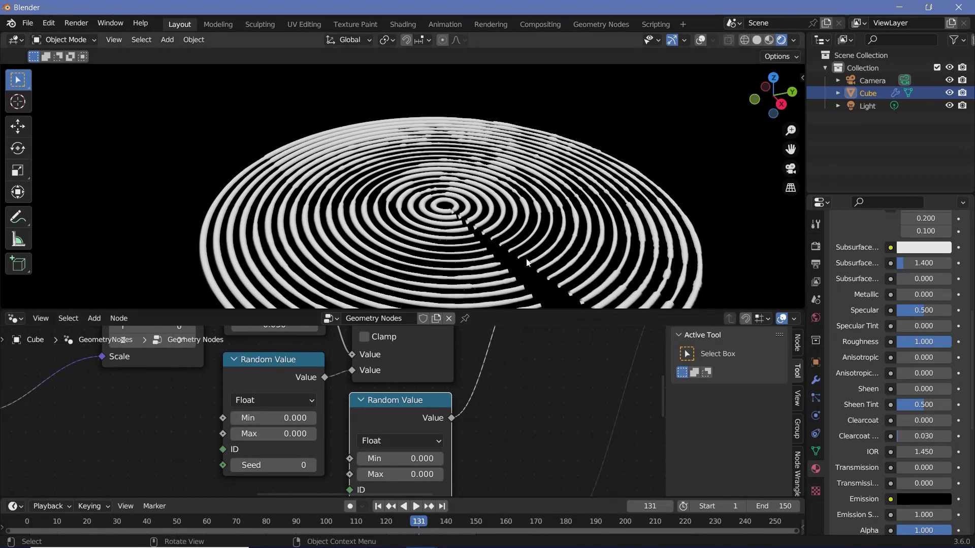
# Lower the Value node to 0.000 so the rings close completely
pyautogui.moveTo(392, 392); pyautogui.dragTo(416, 462, button='middle')
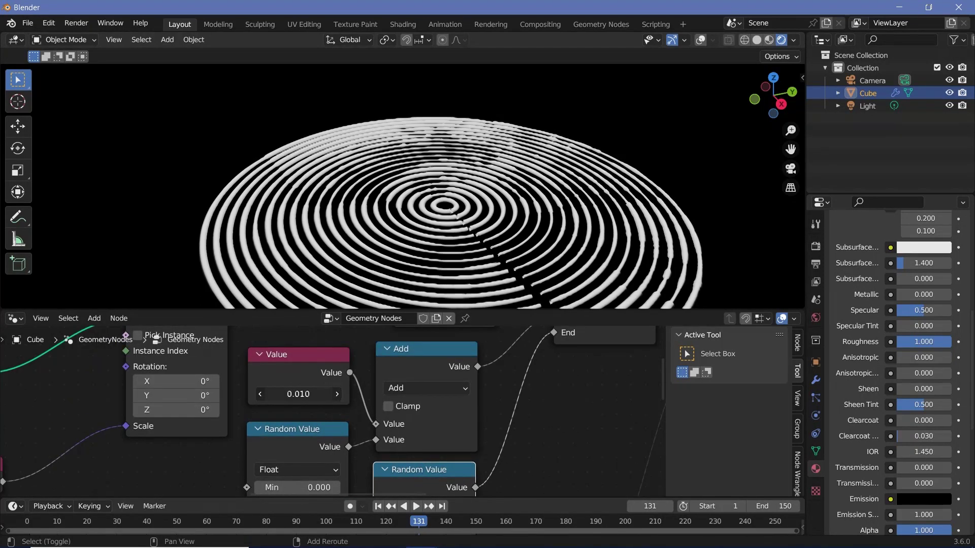
pyautogui.moveTo(304, 394); pyautogui.dragTo(328, 385)
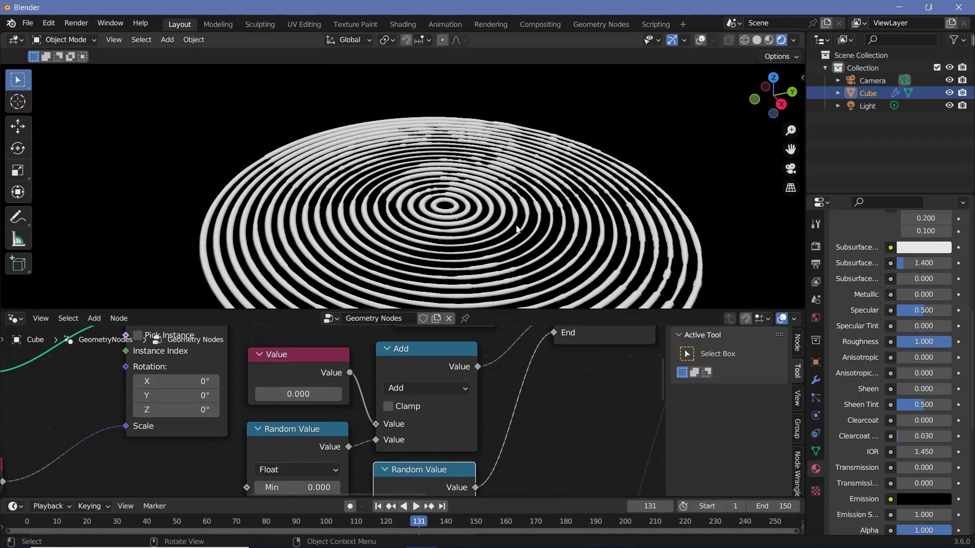
pyautogui.moveTo(449, 189); pyautogui.dragTo(453, 240, button='middle')
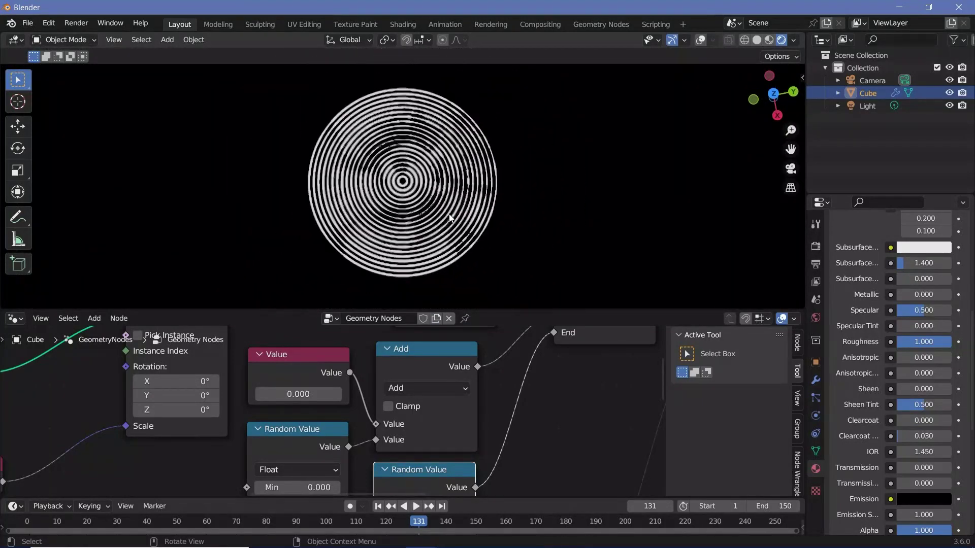
pyautogui.press('Home')
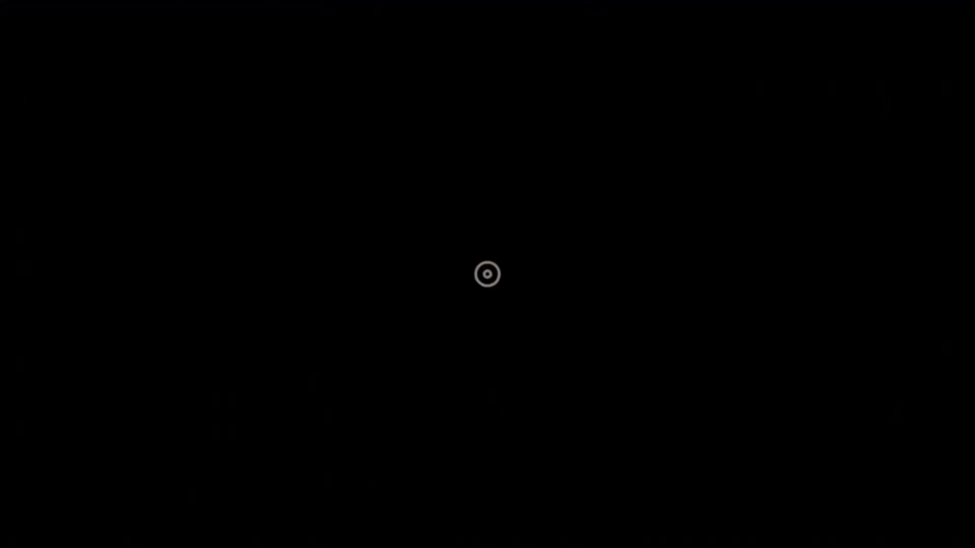